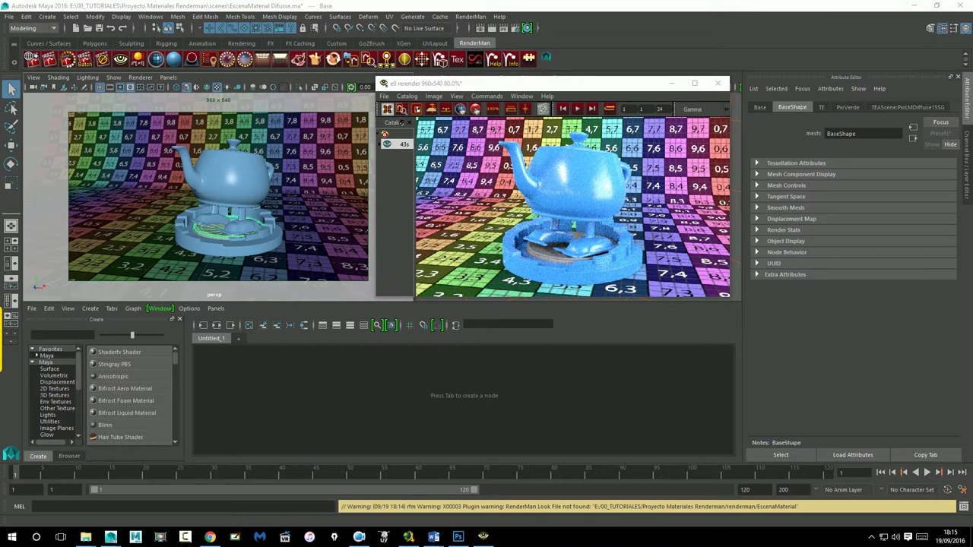
# Step: Apply a PxrDisney material to the selected teapot and name the shader PxrBase
pyautogui.click(223, 161)
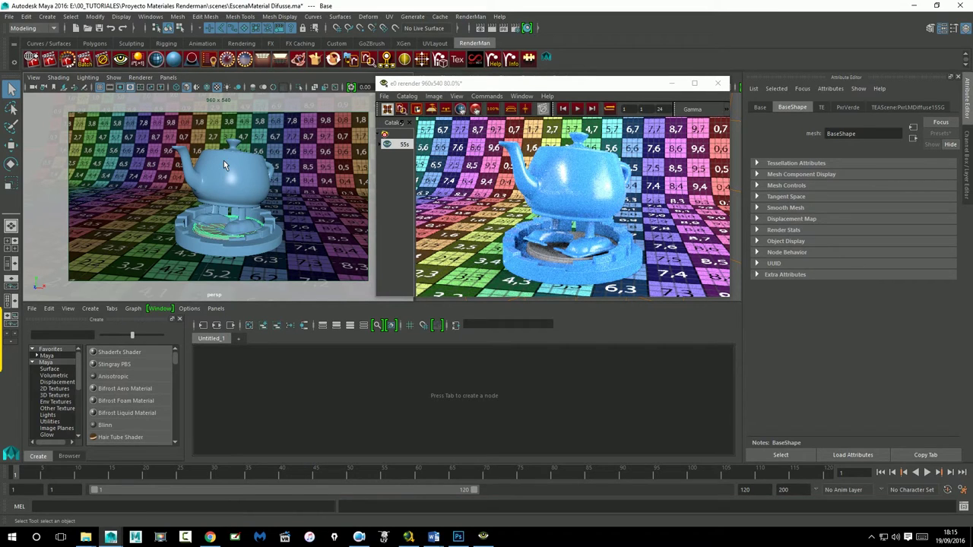
pyautogui.click(176, 63)
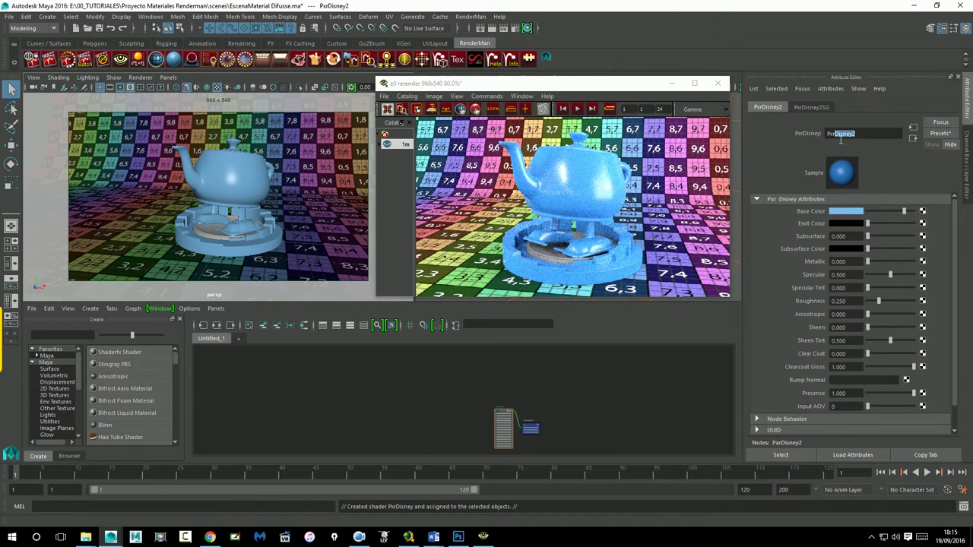
pyautogui.write('ase')
pyautogui.press('Return')
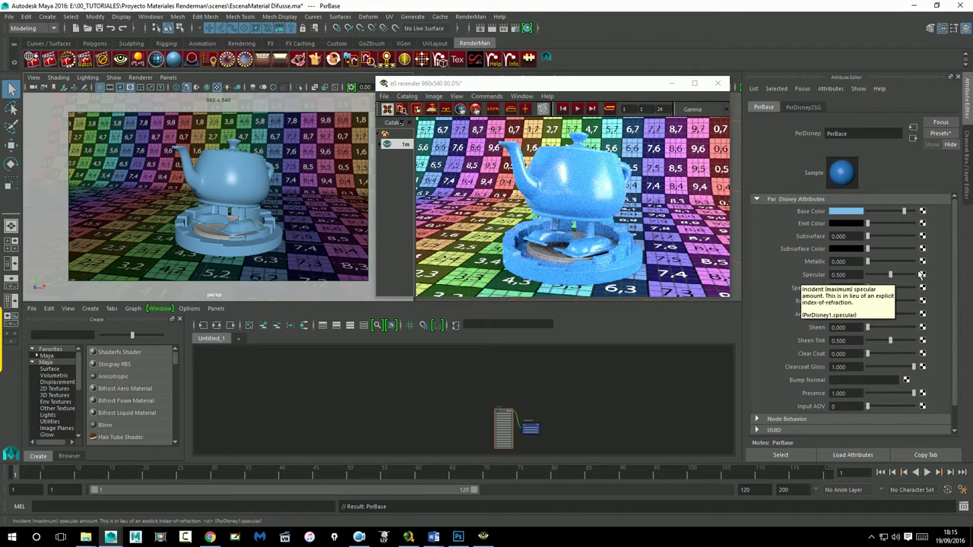
# Step: Drag PxrBase's Specular to 0 and darken the Base Color with its slider
pyautogui.moveTo(890, 274)
pyautogui.mouseDown()
pyautogui.moveTo(865, 275)
pyautogui.moveTo(867, 302)
pyautogui.mouseUp()
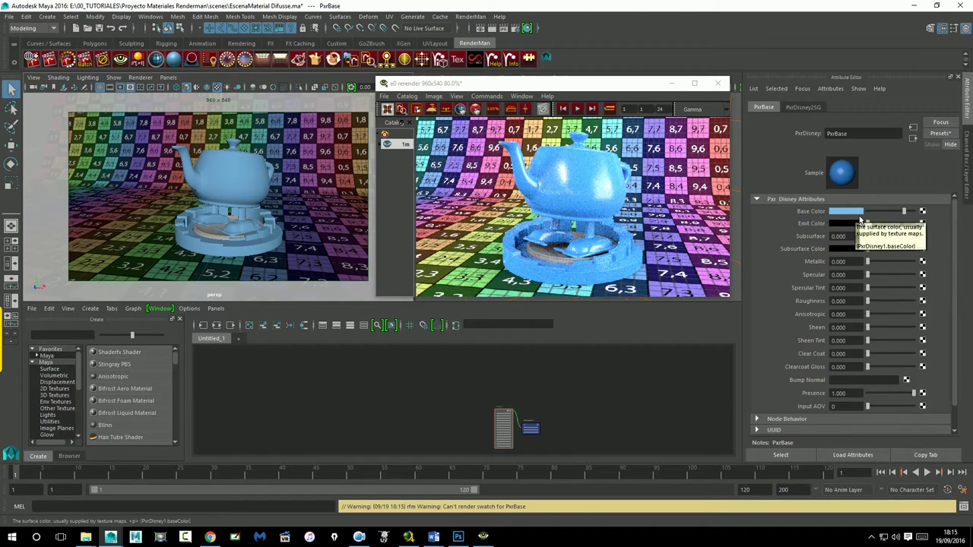
pyautogui.moveTo(904, 212)
pyautogui.mouseDown()
pyautogui.moveTo(920, 220)
pyautogui.moveTo(894, 220)
pyautogui.mouseUp()
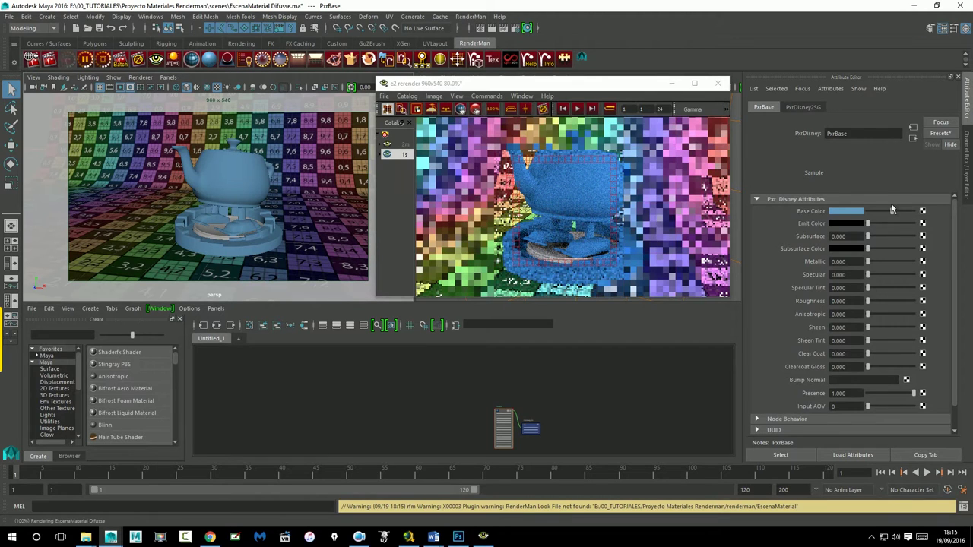
pyautogui.moveTo(893, 220)
pyautogui.mouseDown()
pyautogui.moveTo(918, 222)
pyautogui.moveTo(878, 217)
pyautogui.moveTo(890, 217)
pyautogui.mouseUp()
# Step: Try several hues in the Base Color picker, then settle on a bright, lighter cyan-blue
pyautogui.click(853, 212)
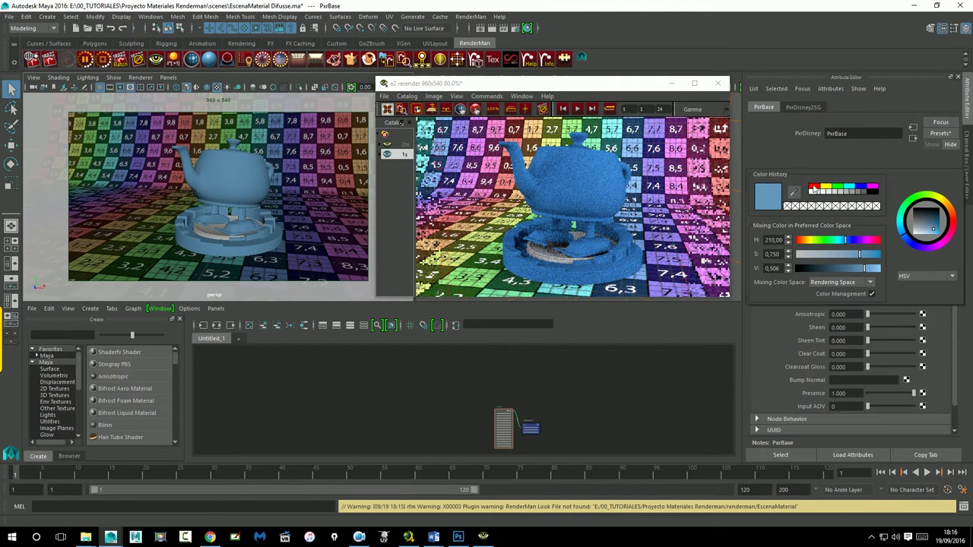
pyautogui.click(808, 240)
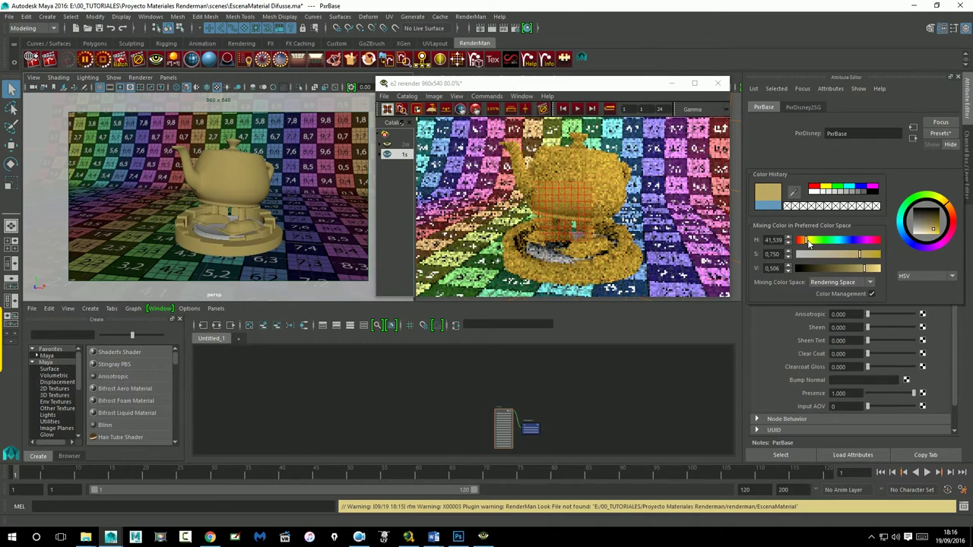
pyautogui.click(836, 187)
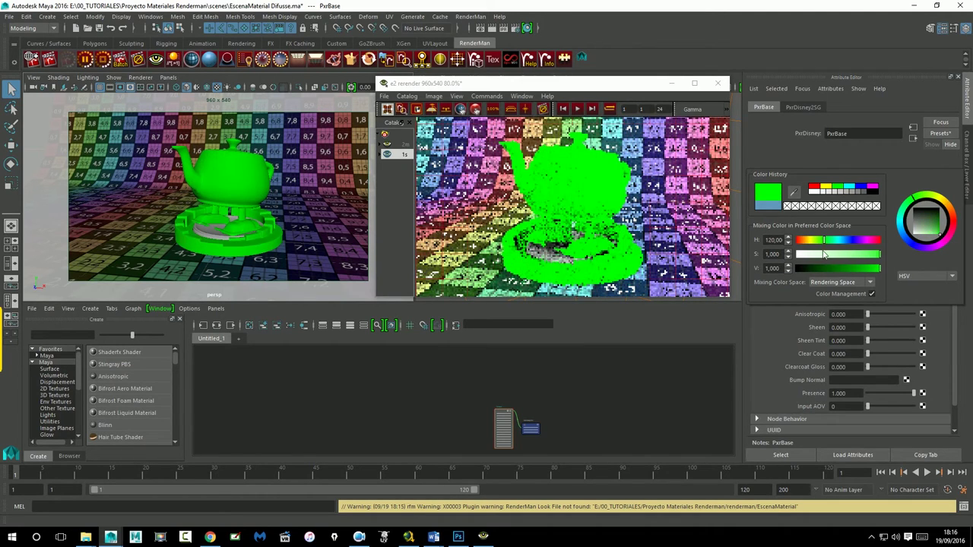
pyautogui.click(842, 268)
pyautogui.moveTo(842, 268); pyautogui.dragTo(846, 268)
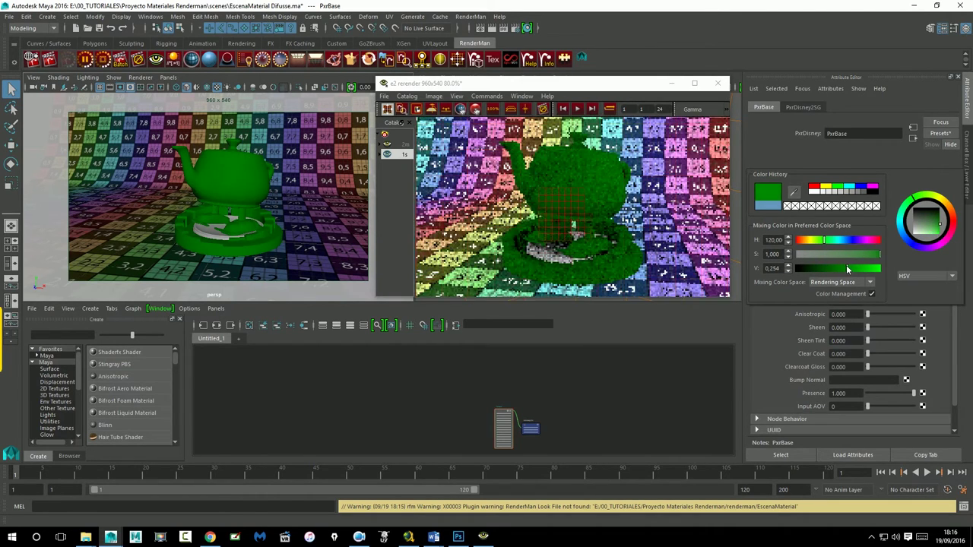
pyautogui.click(849, 240)
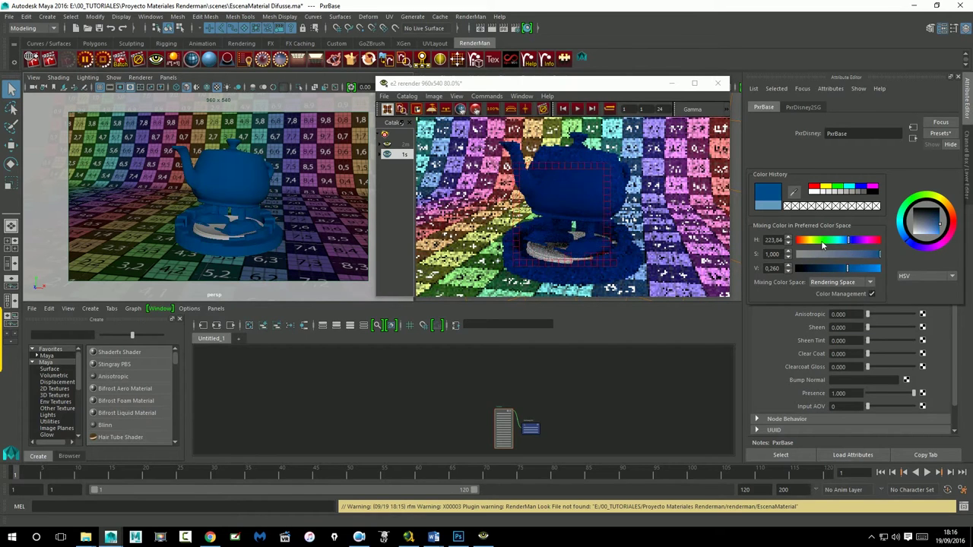
pyautogui.moveTo(850, 269); pyautogui.dragTo(868, 269)
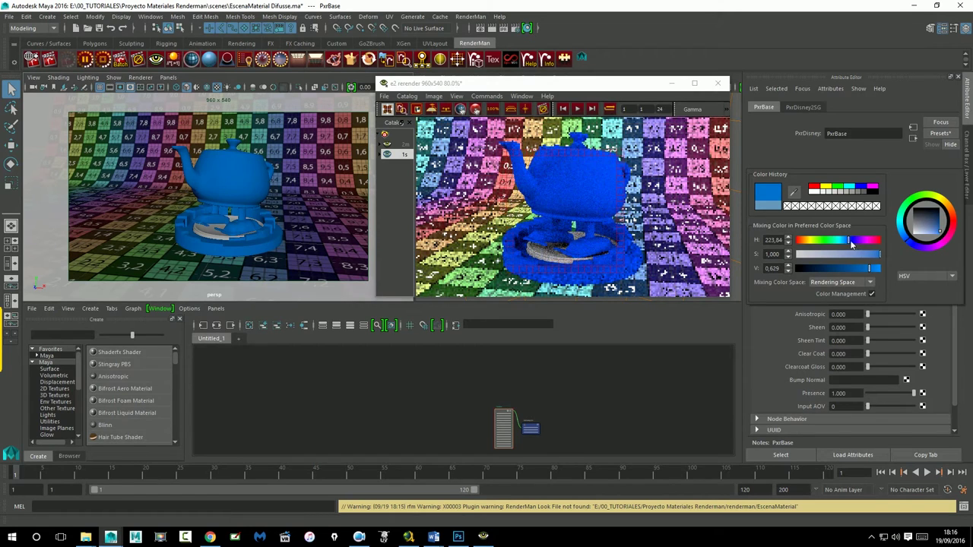
pyautogui.click(843, 241)
pyautogui.press('Return')
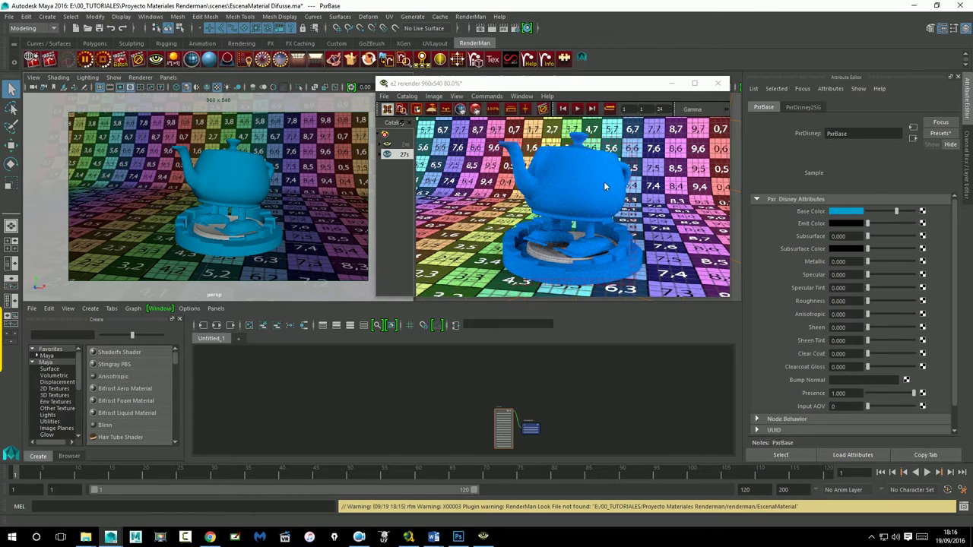
# Step: Make the Base Color black, test Emit Color up to white, then return it to black
pyautogui.moveTo(897, 211); pyautogui.dragTo(866, 212)
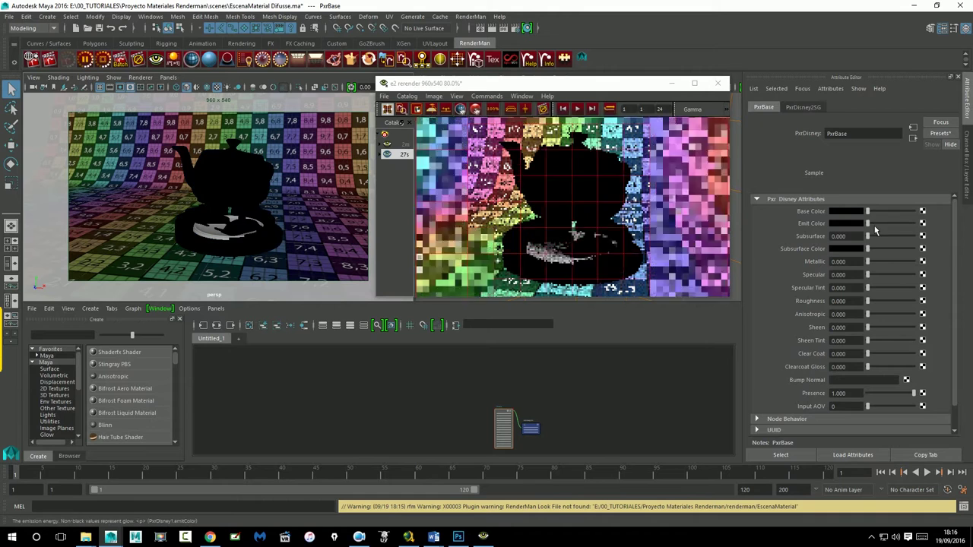
pyautogui.moveTo(870, 225); pyautogui.dragTo(887, 232)
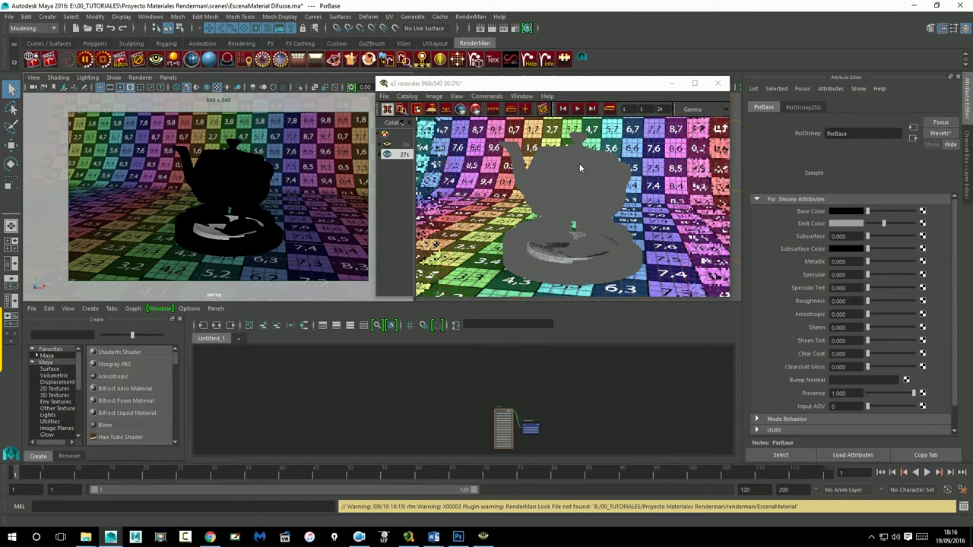
pyautogui.moveTo(899, 225); pyautogui.dragTo(924, 226)
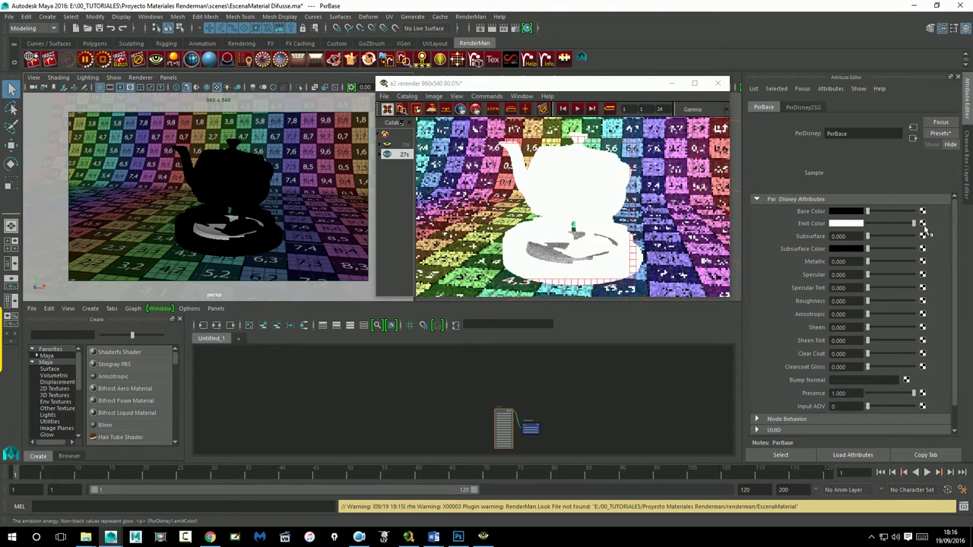
pyautogui.moveTo(916, 224); pyautogui.dragTo(912, 228)
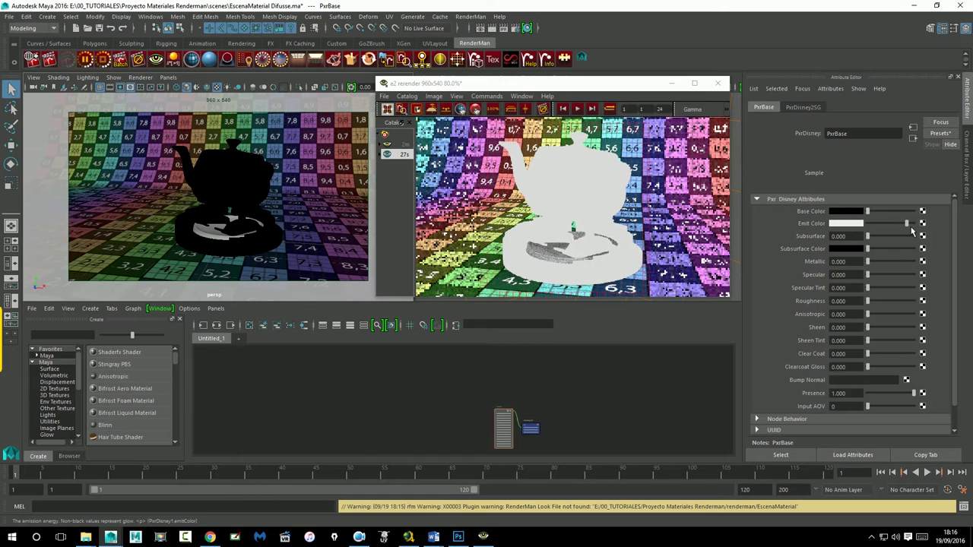
pyautogui.moveTo(912, 231); pyautogui.dragTo(873, 229)
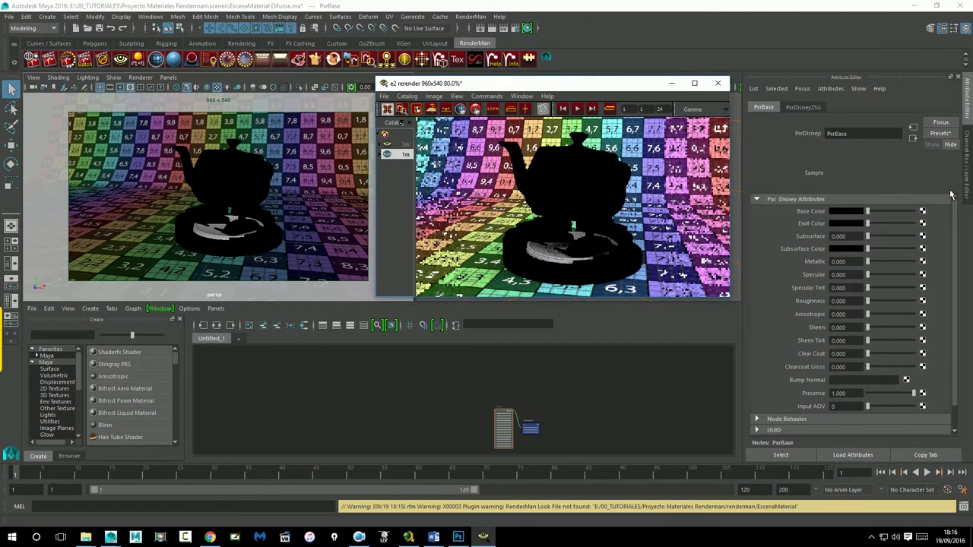
pyautogui.hotkey('ctrl', 'a')
# Step: Hide layer3 so the environment light drops out of the scene
pyautogui.click(850, 396)
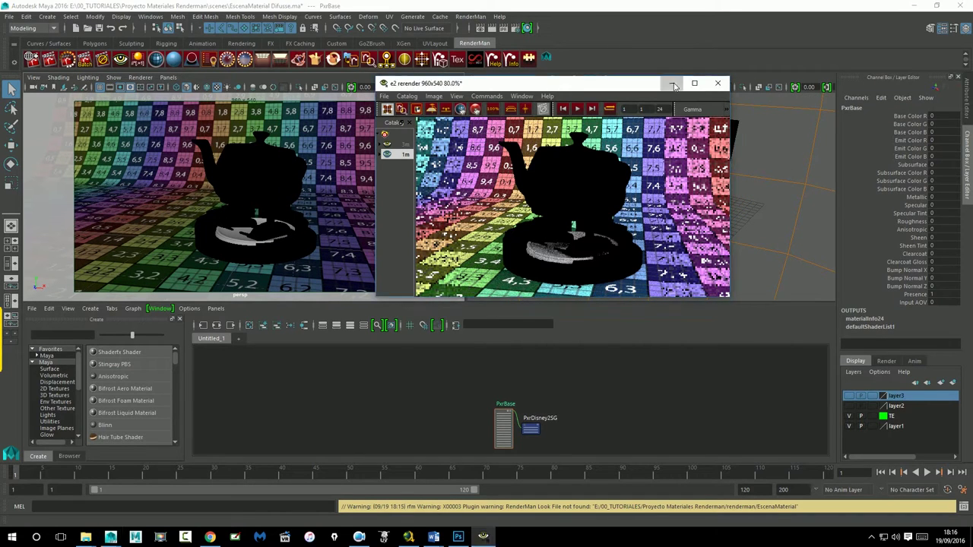
pyautogui.click(675, 82)
pyautogui.click(797, 213)
pyautogui.rightClick(899, 399)
pyautogui.click(886, 414)
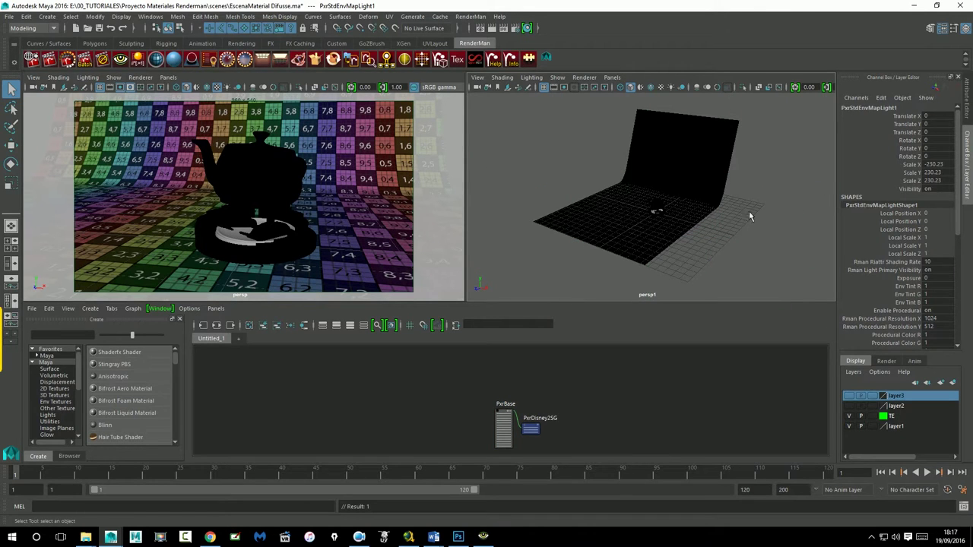
# Step: Review the Render Options section in RenderMan Render Settings, then close the window
pyautogui.click(520, 30)
pyautogui.scroll(-5, 228, 236)
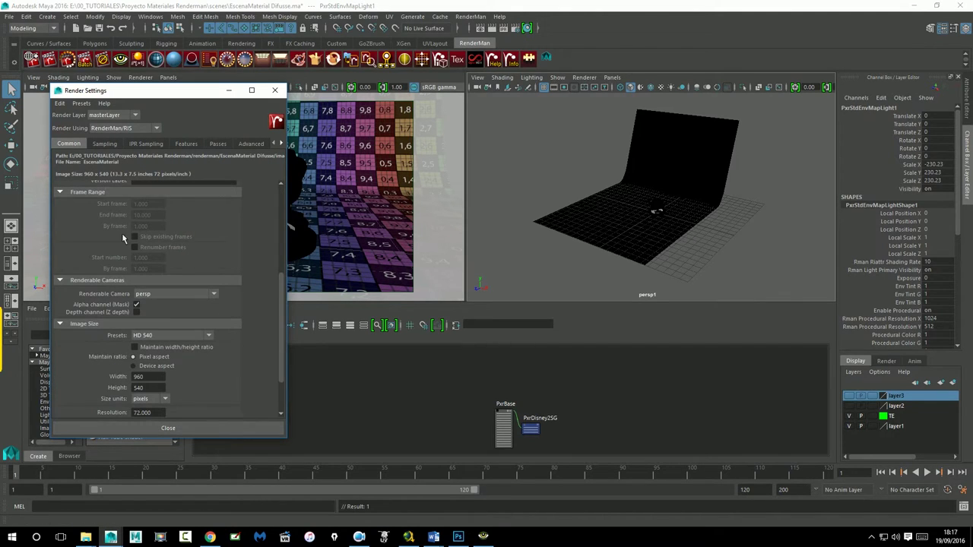
pyautogui.scroll(-3, 179, 274)
pyautogui.click(90, 410)
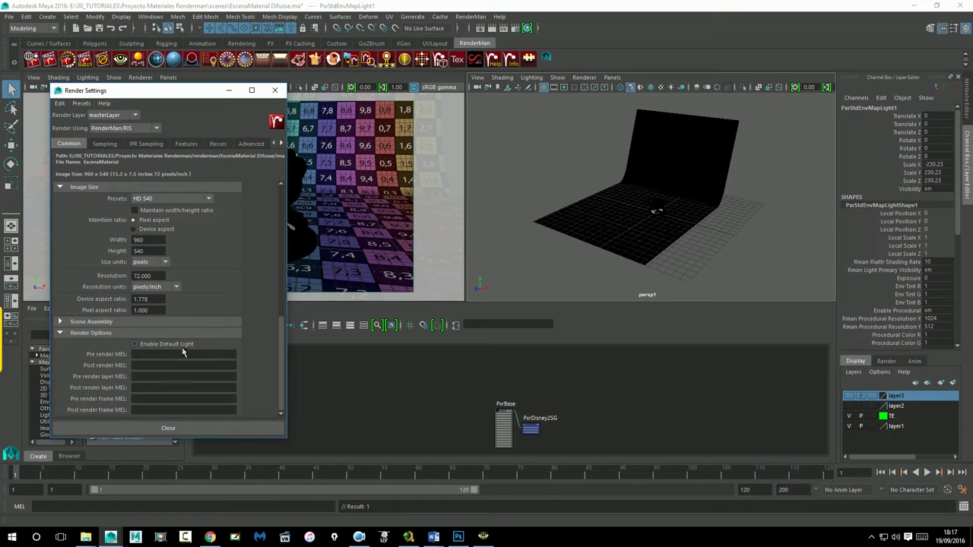
pyautogui.click(274, 90)
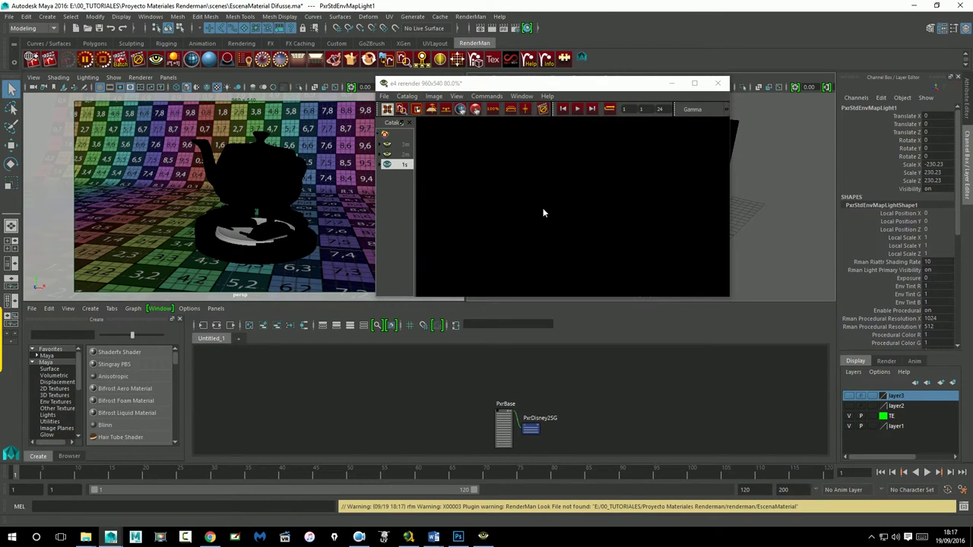
# Step: Select the teapot and give PxrBase a grey Emit Color
pyautogui.click(258, 175)
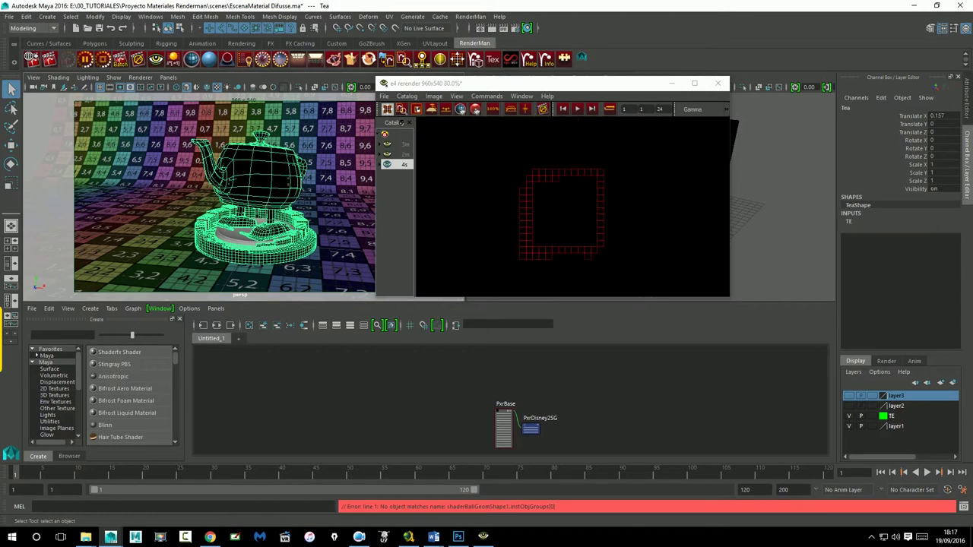
pyautogui.hotkey('ctrl', 'a')
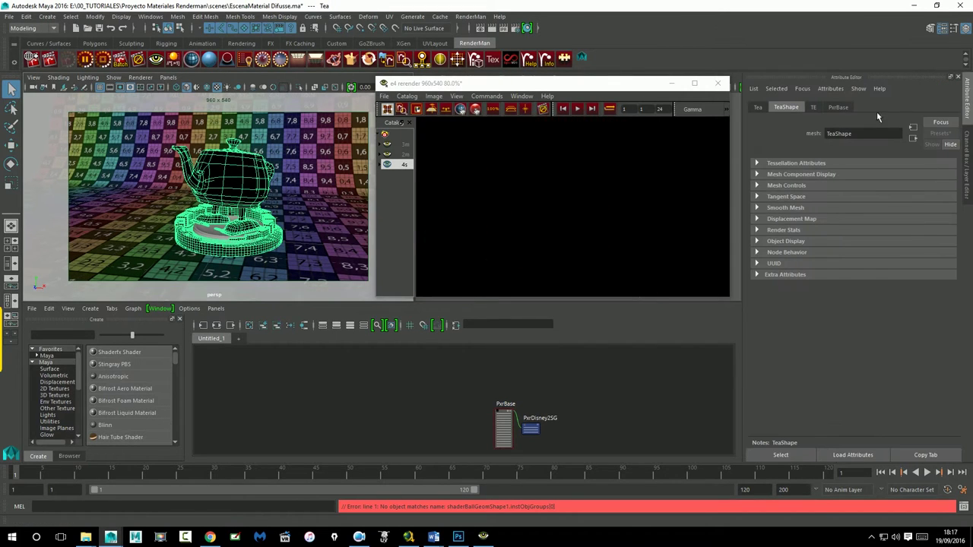
pyautogui.click(844, 107)
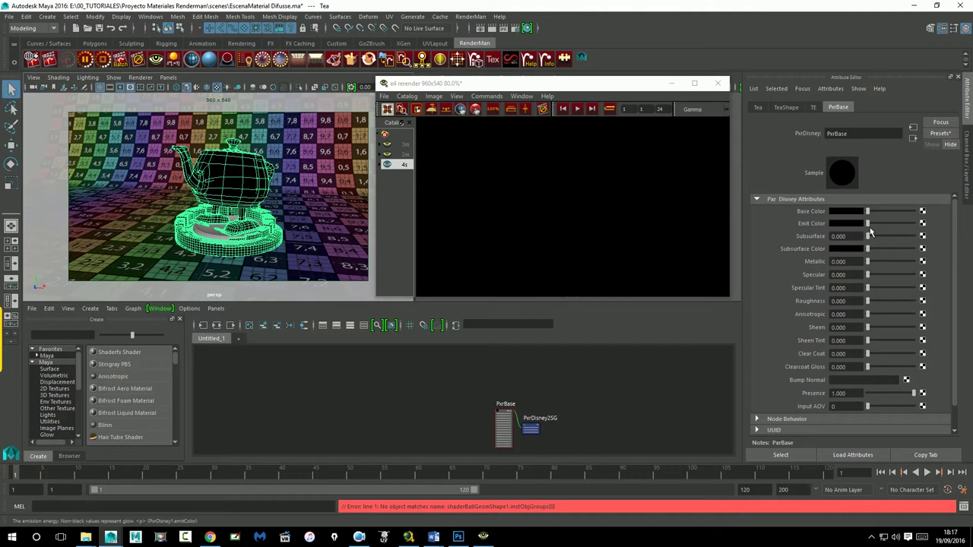
pyautogui.moveTo(868, 223); pyautogui.dragTo(876, 223)
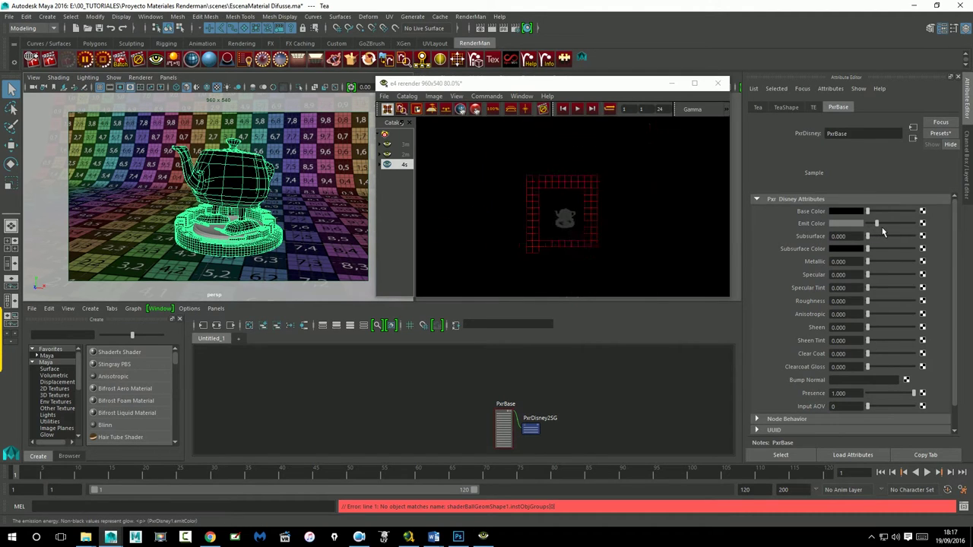
# Step: Restart the render and raise Emit Color to near-white
pyautogui.moveTo(607, 79); pyautogui.dragTo(608, 85)
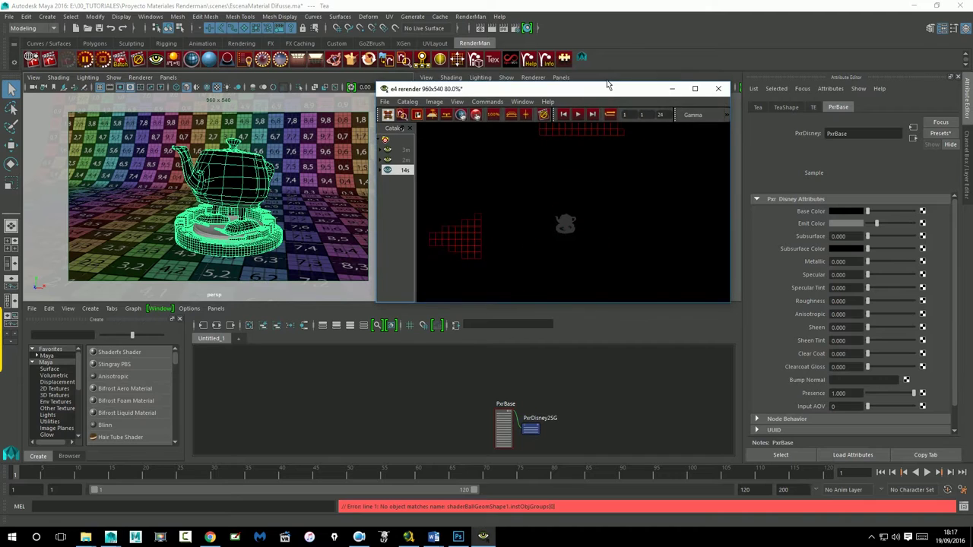
pyautogui.click(535, 171)
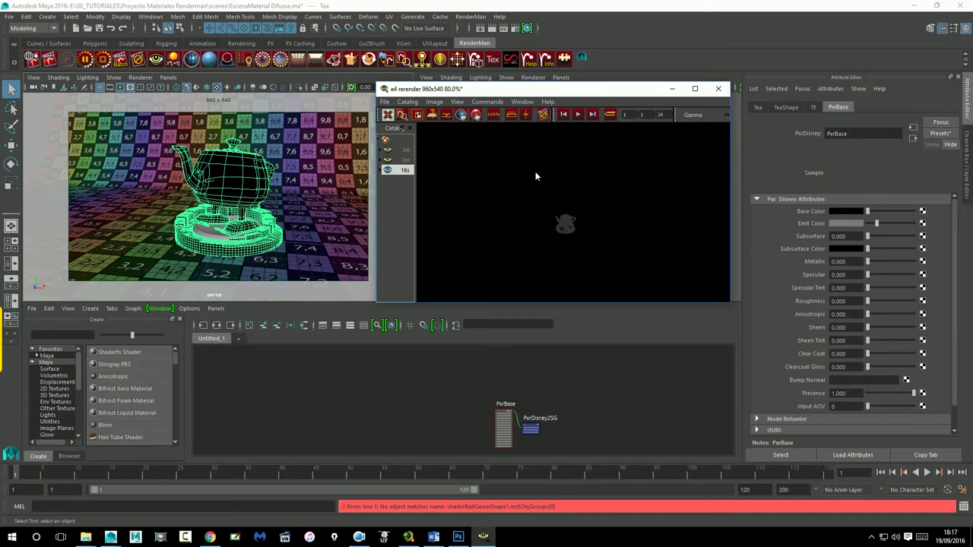
pyautogui.click(85, 61)
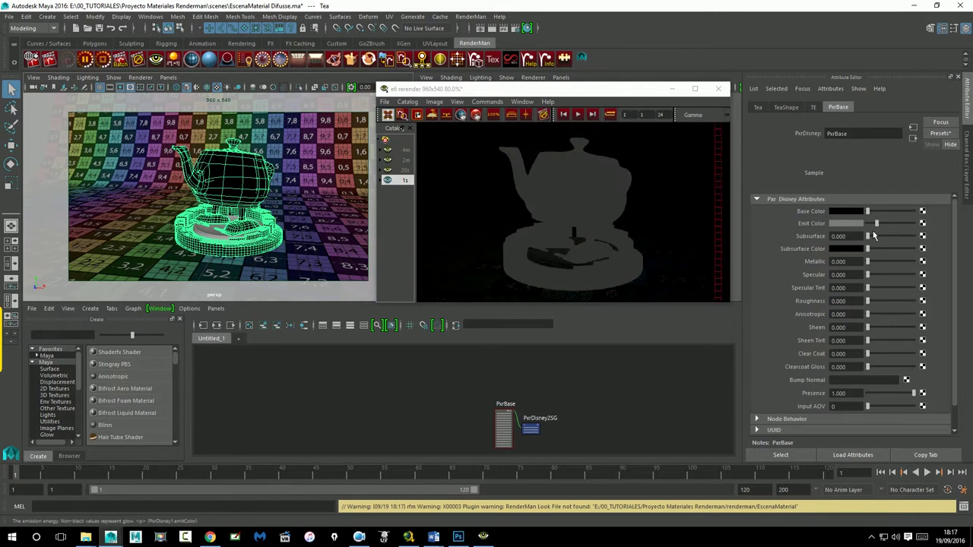
pyautogui.moveTo(877, 223); pyautogui.dragTo(887, 222)
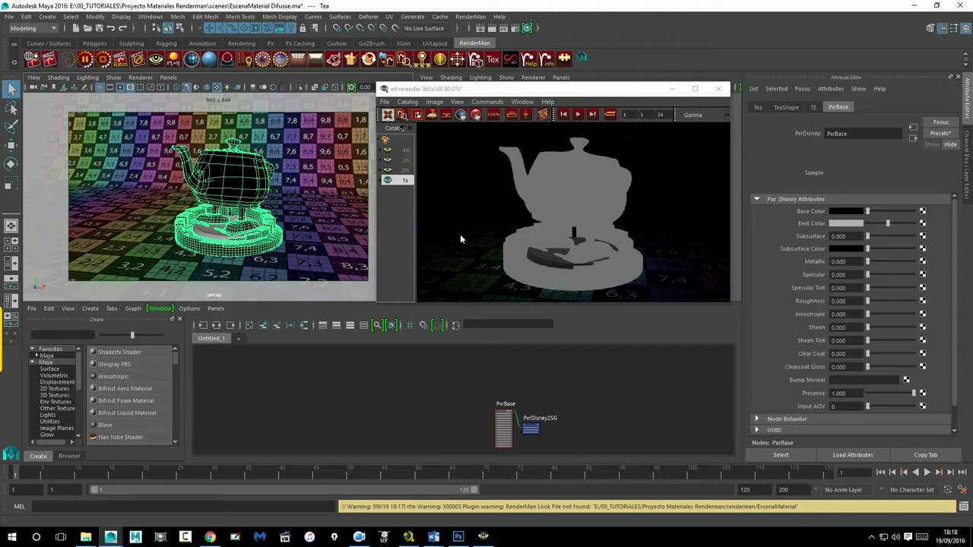
pyautogui.moveTo(887, 223); pyautogui.dragTo(898, 225)
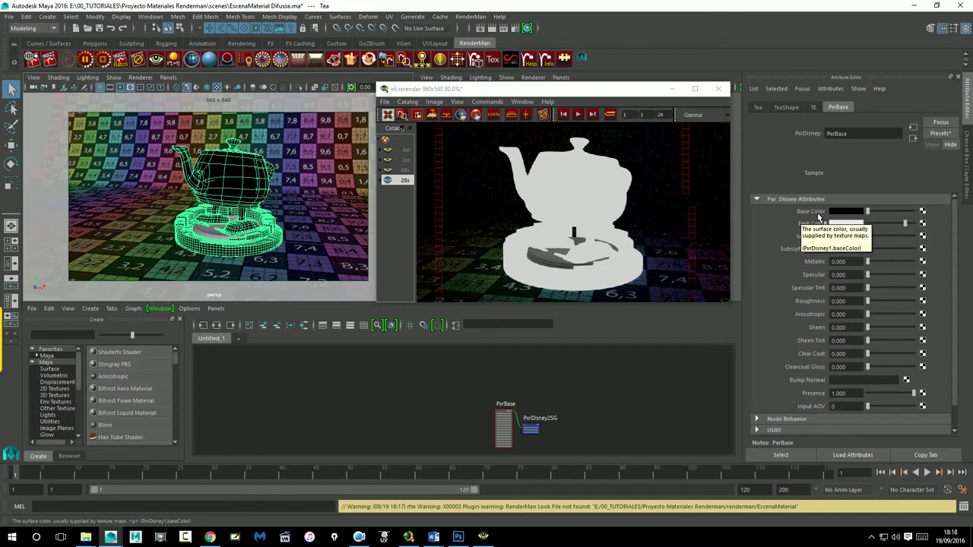
# Step: Bring back the PxrBase attributes and restart the interactive render
pyautogui.click(617, 212)
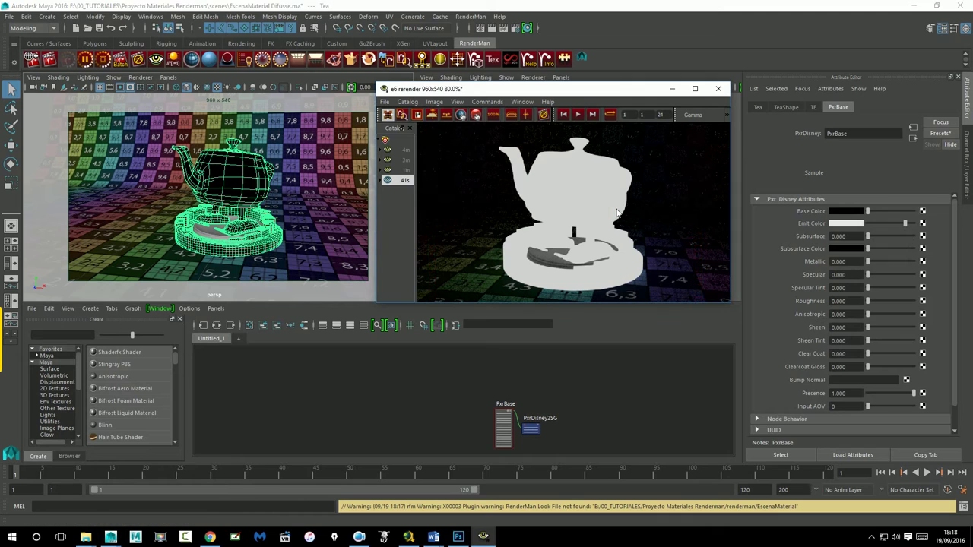
pyautogui.click(967, 163)
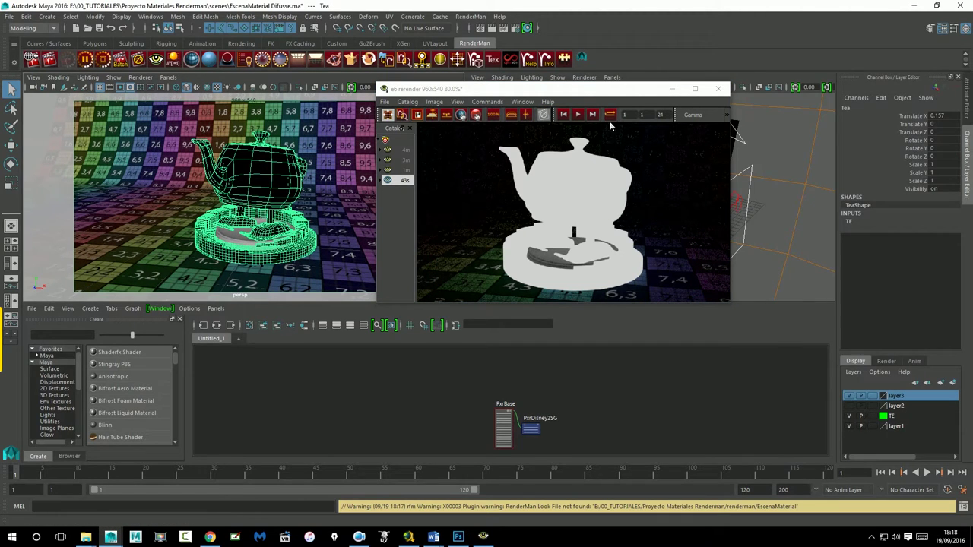
pyautogui.click(595, 93)
pyautogui.click(273, 174)
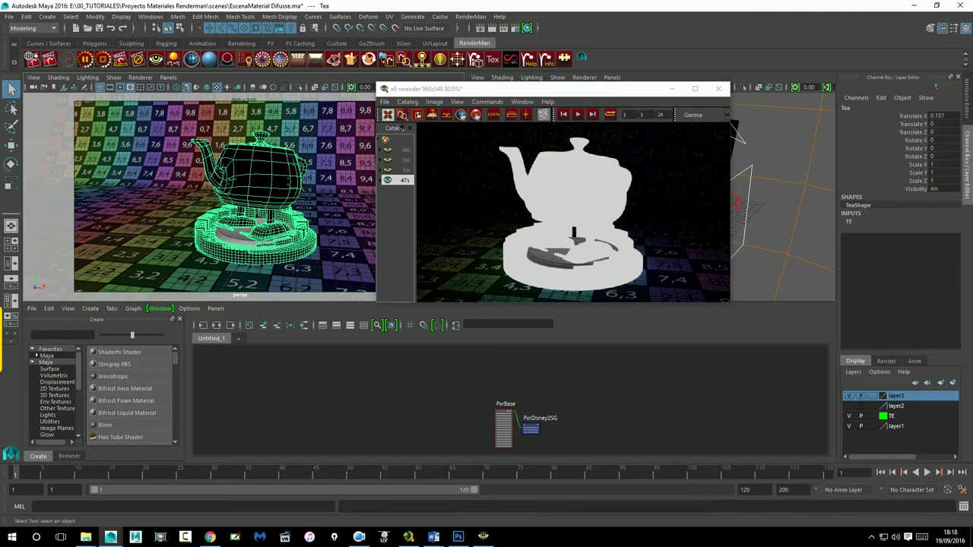
pyautogui.click(969, 106)
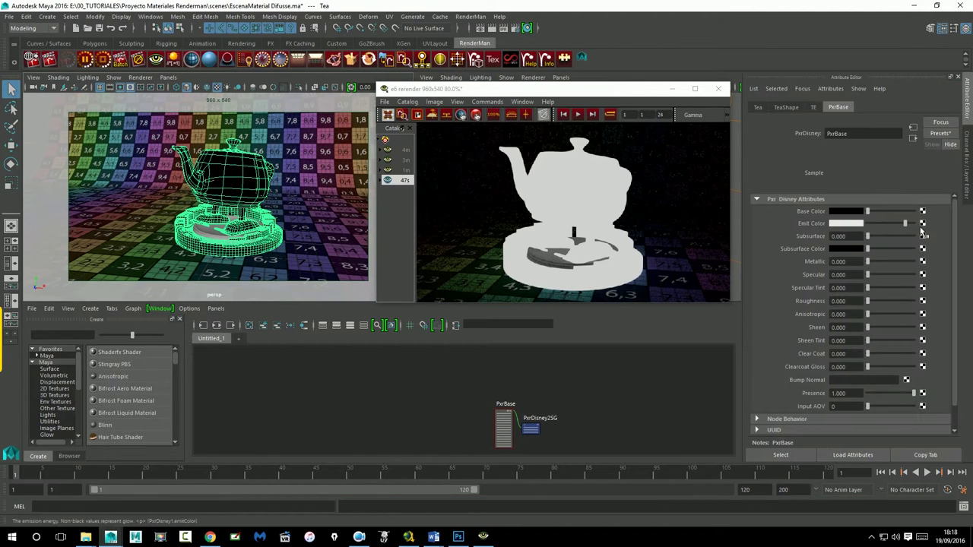
pyautogui.click(513, 31)
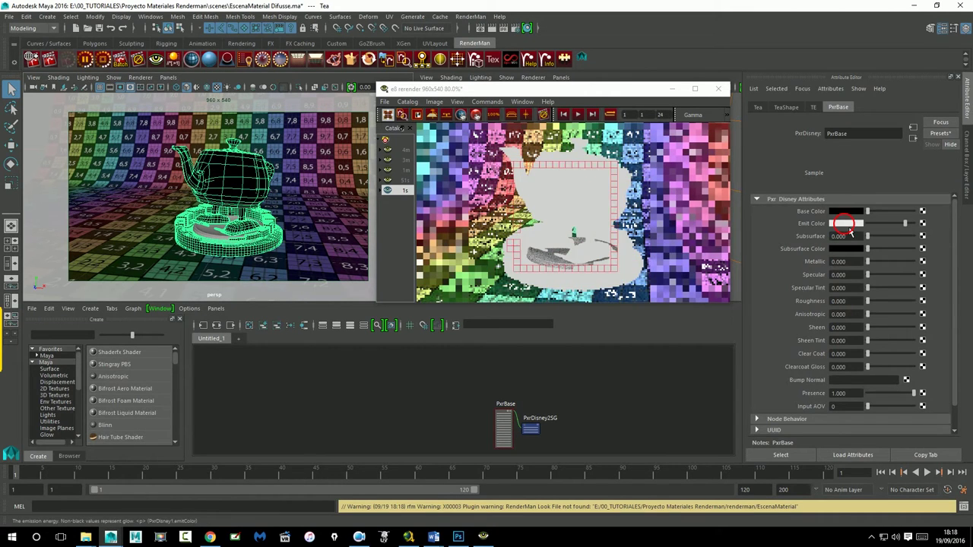
# Step: Try a red Emit Color from the colour history, then drag emission down to black
pyautogui.click(846, 224)
pyautogui.click(804, 199)
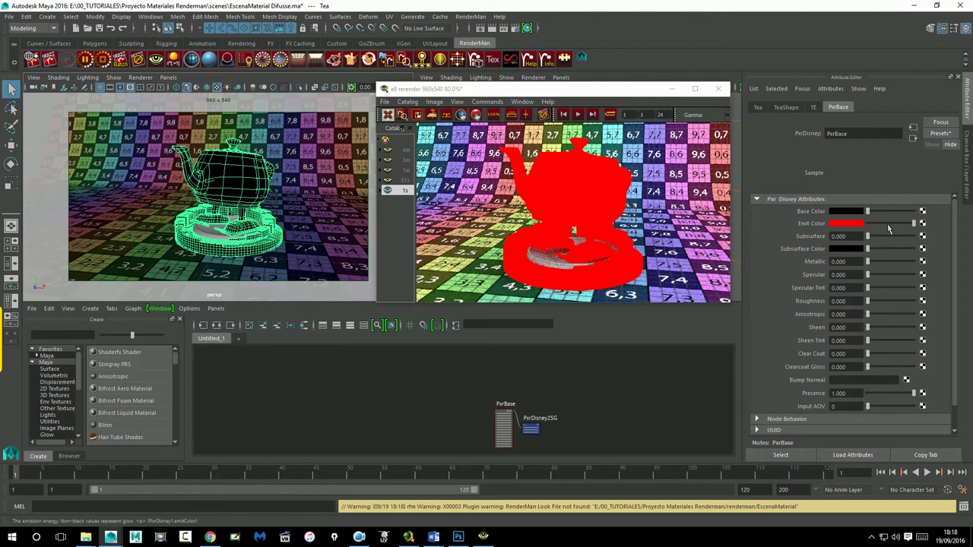
pyautogui.moveTo(914, 224); pyautogui.dragTo(856, 222)
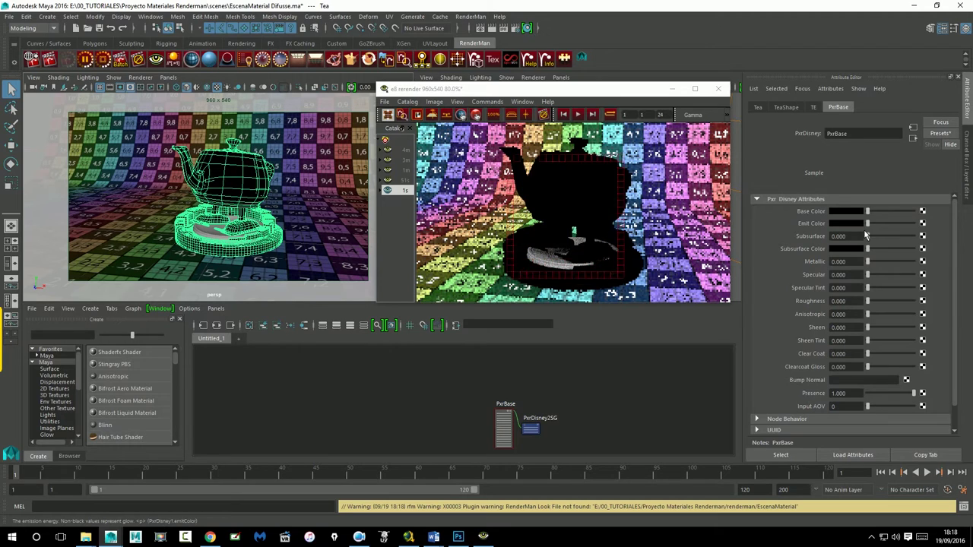
# Step: Set PxrBase's Base Color to green, slightly lowered
pyautogui.moveTo(868, 211); pyautogui.dragTo(893, 213)
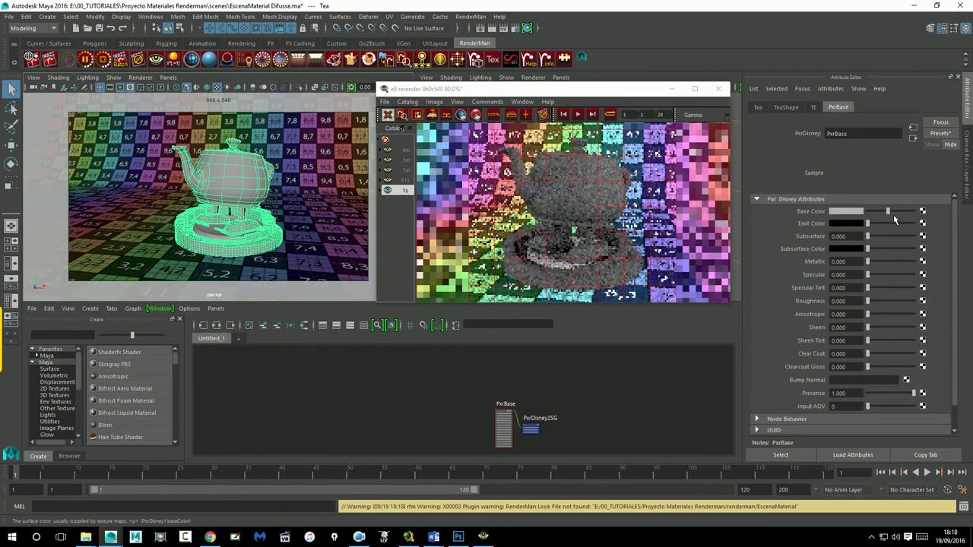
pyautogui.click(844, 212)
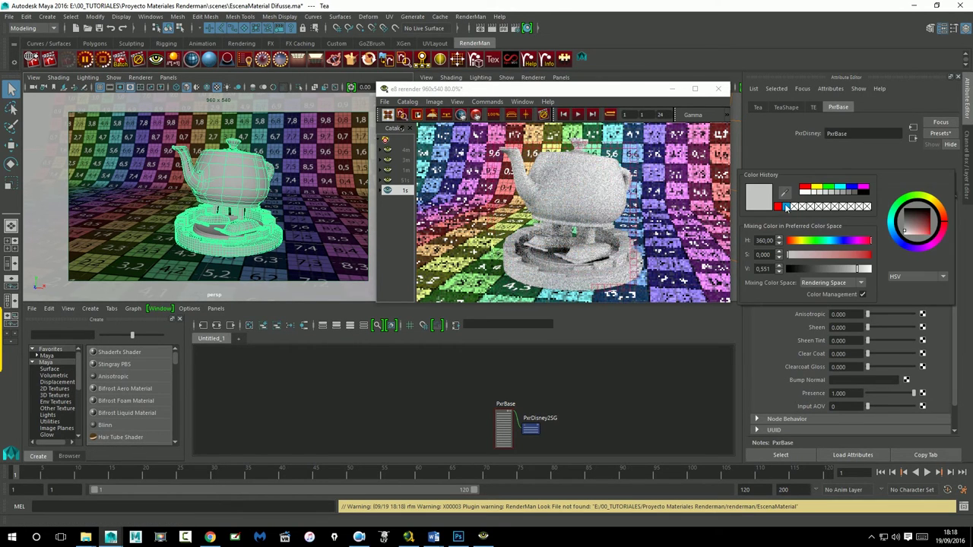
pyautogui.click(827, 188)
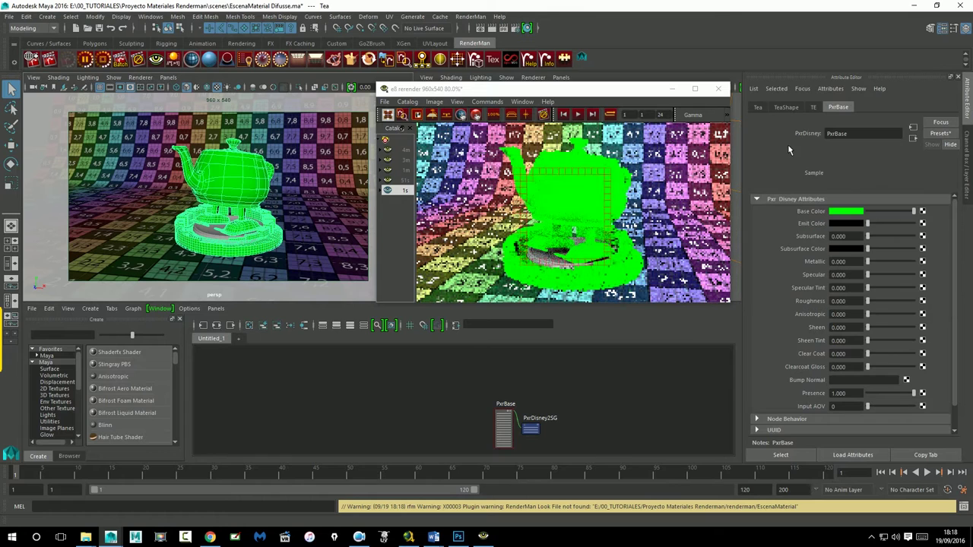
pyautogui.moveTo(913, 211); pyautogui.dragTo(902, 214)
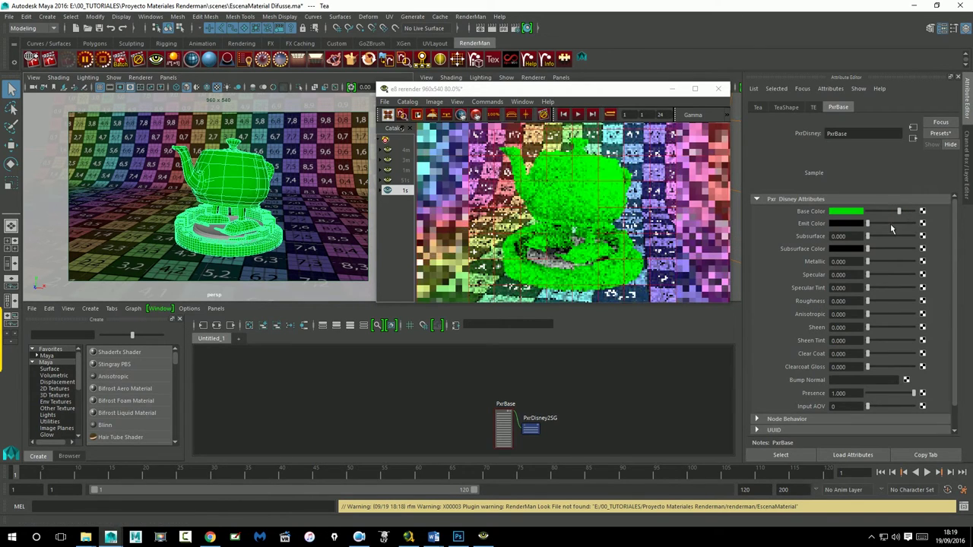
# Step: Set the Emit Color to red
pyautogui.moveTo(873, 226); pyautogui.dragTo(890, 226)
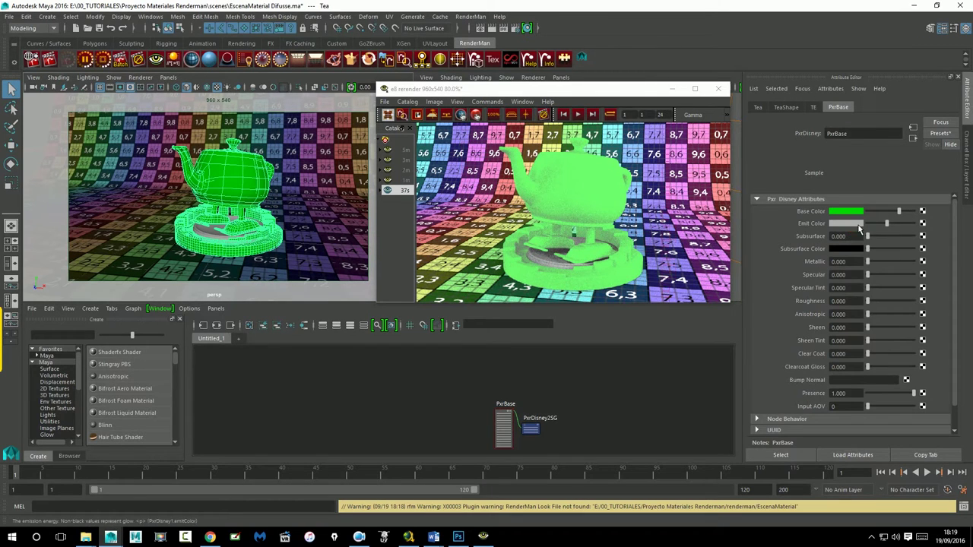
pyautogui.click(853, 223)
pyautogui.click(813, 196)
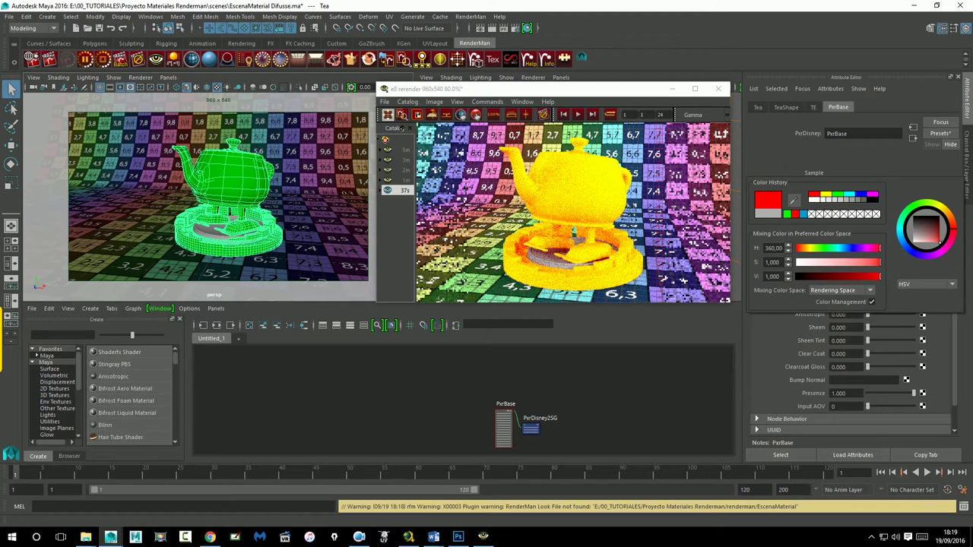
pyautogui.click(532, 187)
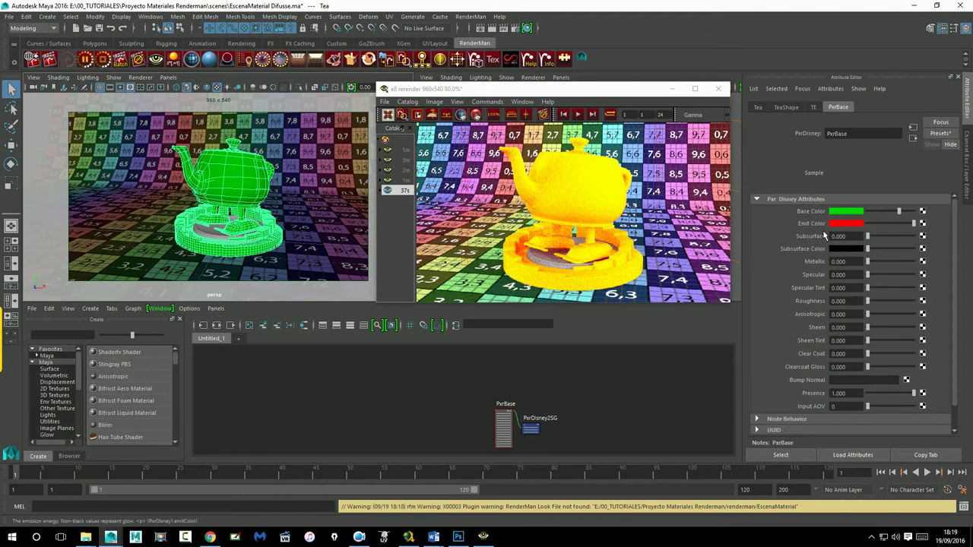
# Step: Fine-tune the Base Color and Emit Color sliders to darken the green slightly
pyautogui.moveTo(903, 219)
pyautogui.mouseDown()
pyautogui.moveTo(887, 218)
pyautogui.moveTo(922, 220)
pyautogui.mouseUp()
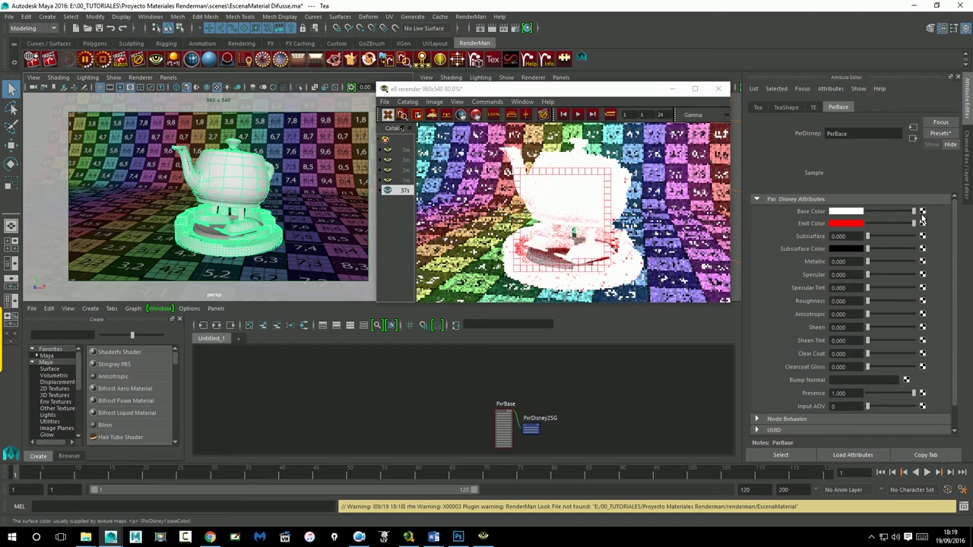
pyautogui.moveTo(913, 212); pyautogui.dragTo(908, 212)
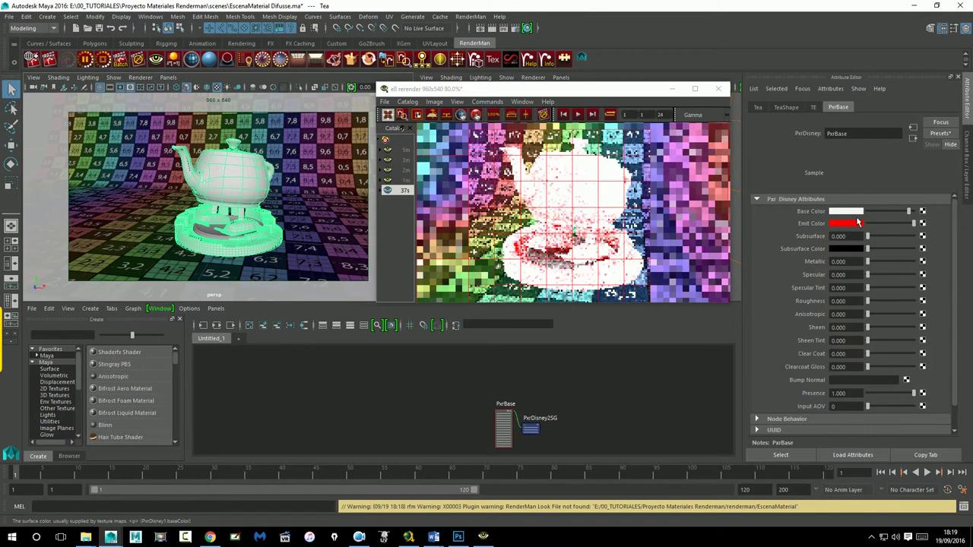
pyautogui.click(858, 222)
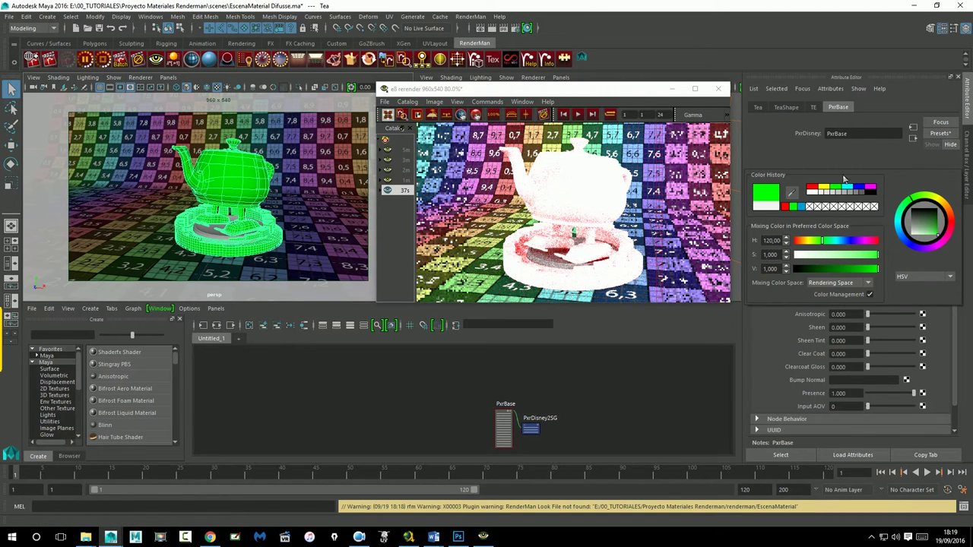
pyautogui.moveTo(905, 217); pyautogui.dragTo(898, 218)
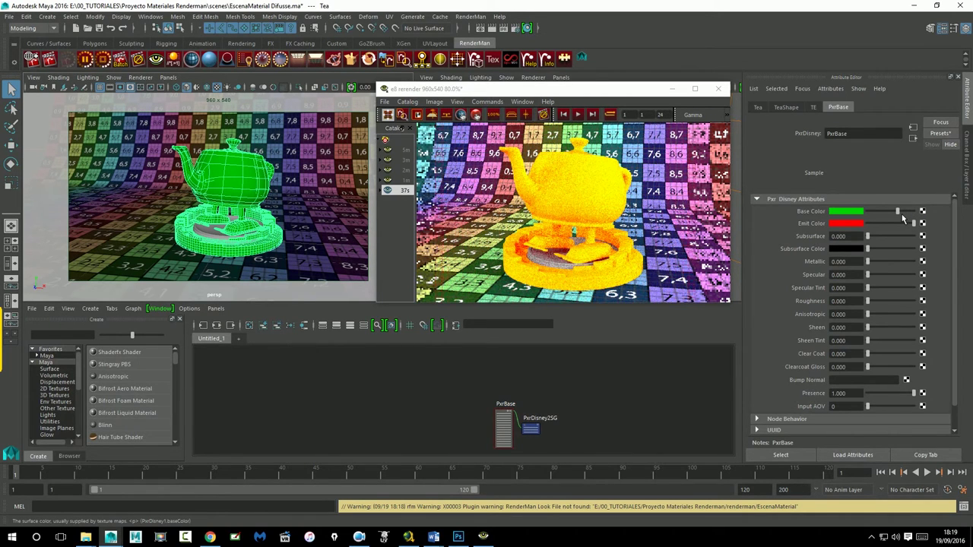
# Step: Start a fresh IPR render of the green-and-red teapot
pyautogui.click(627, 192)
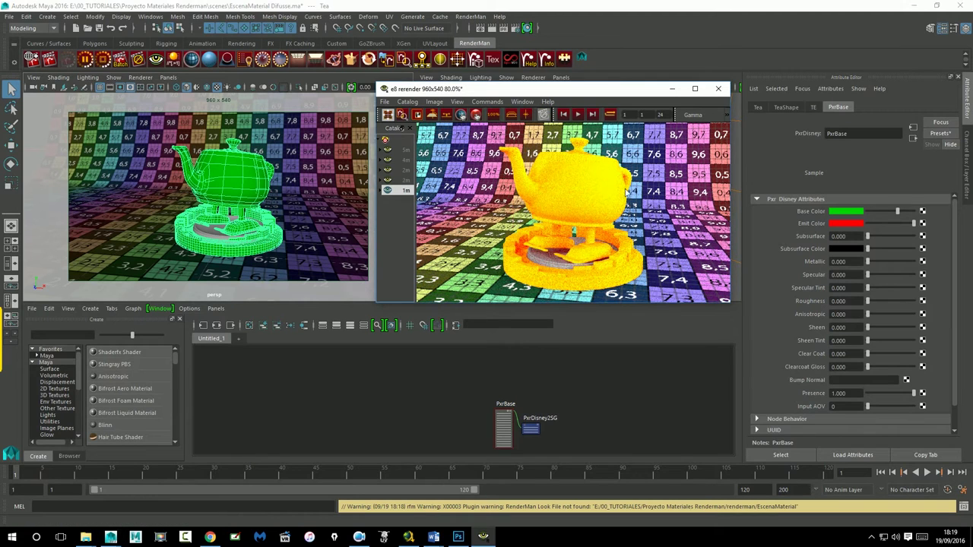
pyautogui.click(968, 187)
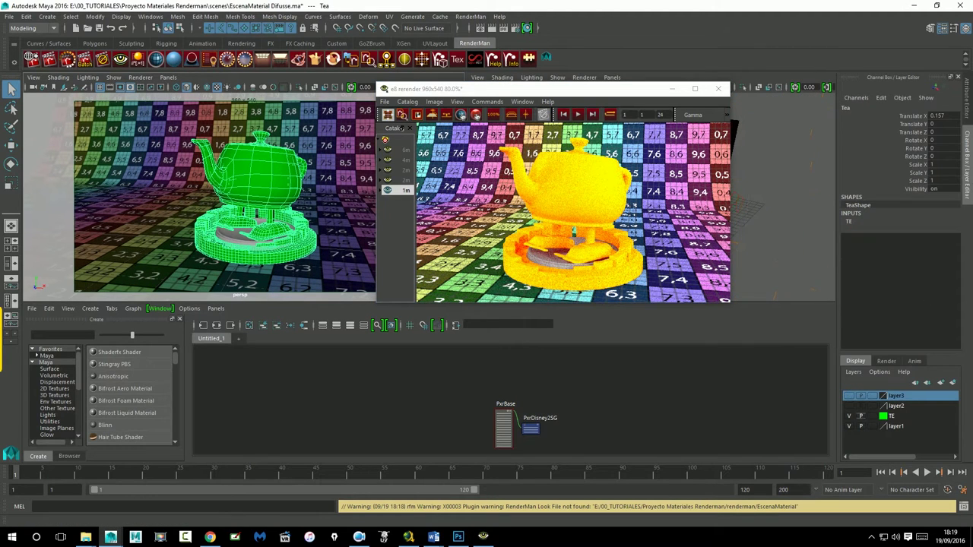
pyautogui.click(631, 91)
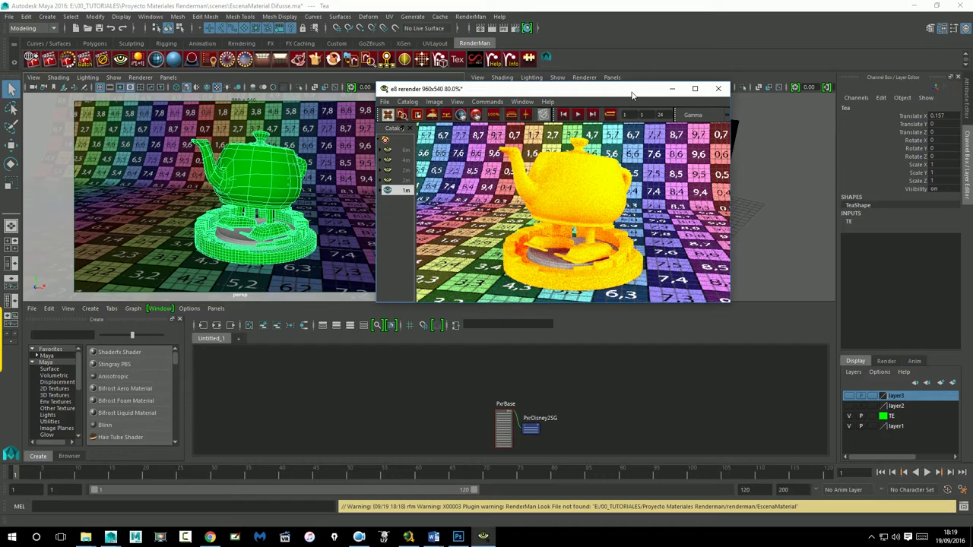
pyautogui.click(513, 31)
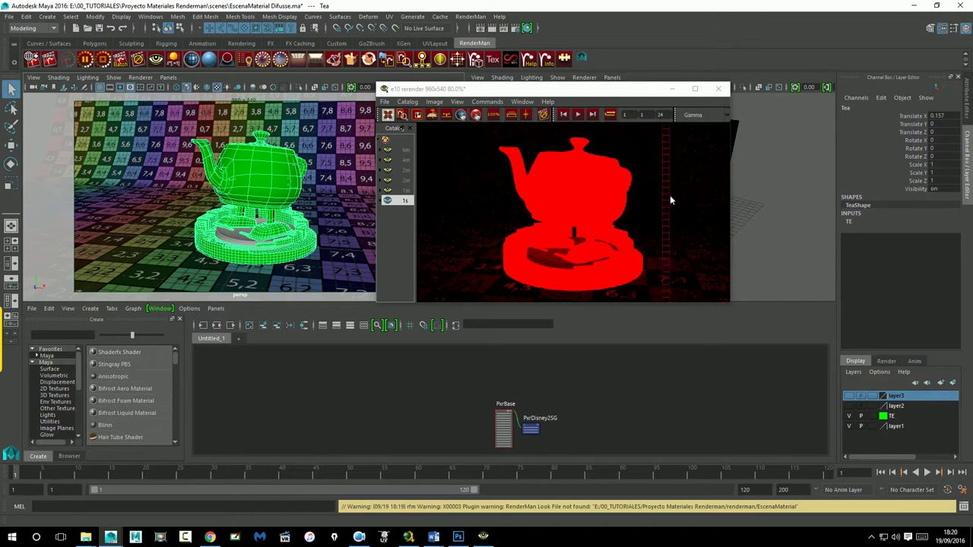
# Step: Take PxrBase's Base Color down to black, then up to light grey
pyautogui.click(968, 119)
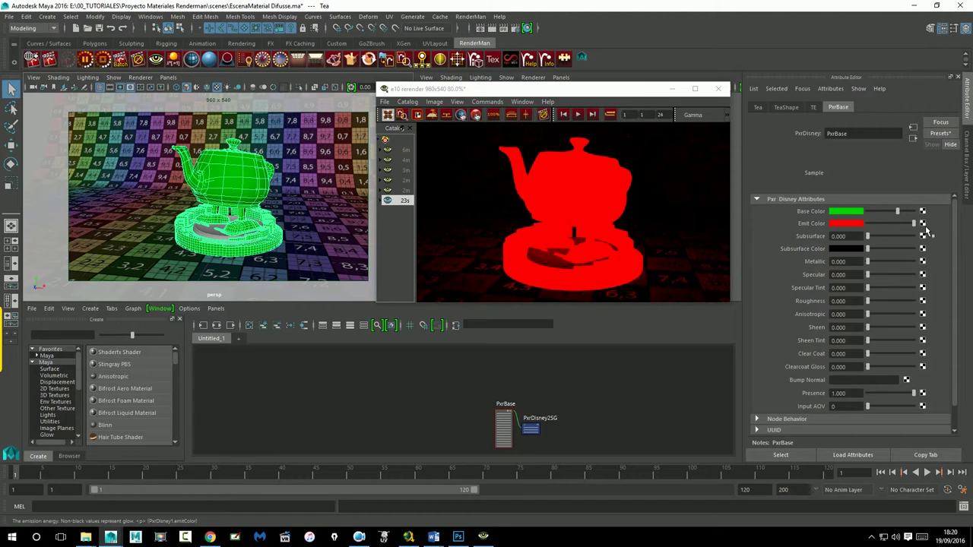
pyautogui.moveTo(878, 212); pyautogui.dragTo(865, 213)
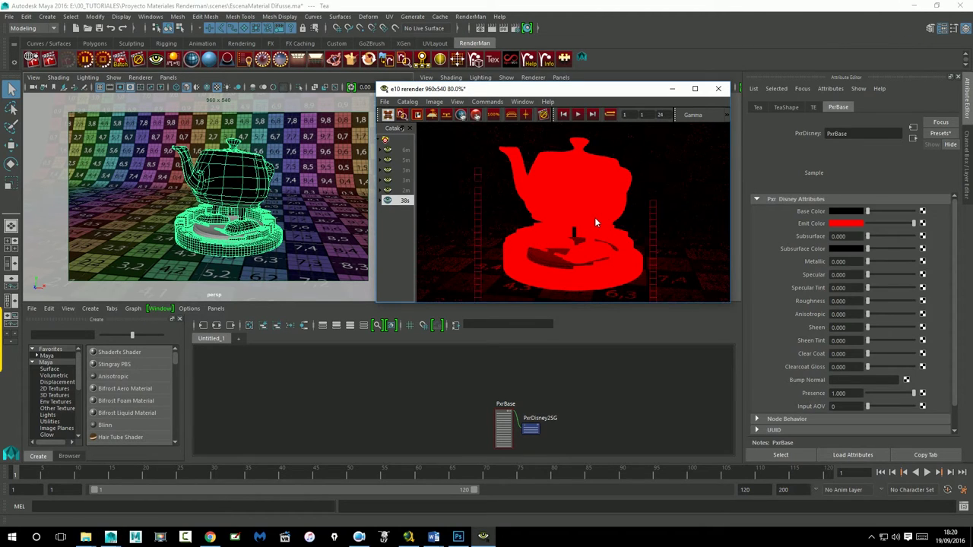
pyautogui.click(53, 20)
pyautogui.click(55, 21)
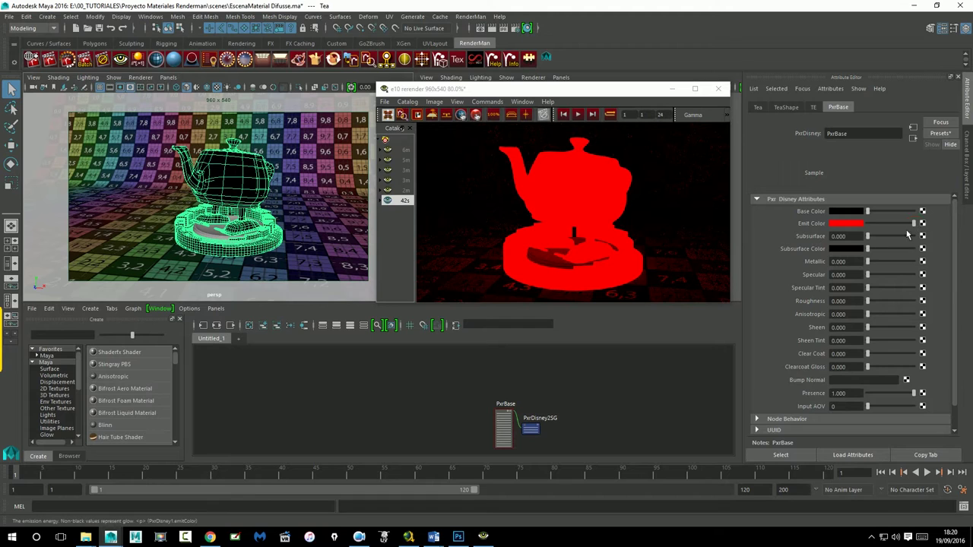
pyautogui.moveTo(867, 211); pyautogui.dragTo(891, 219)
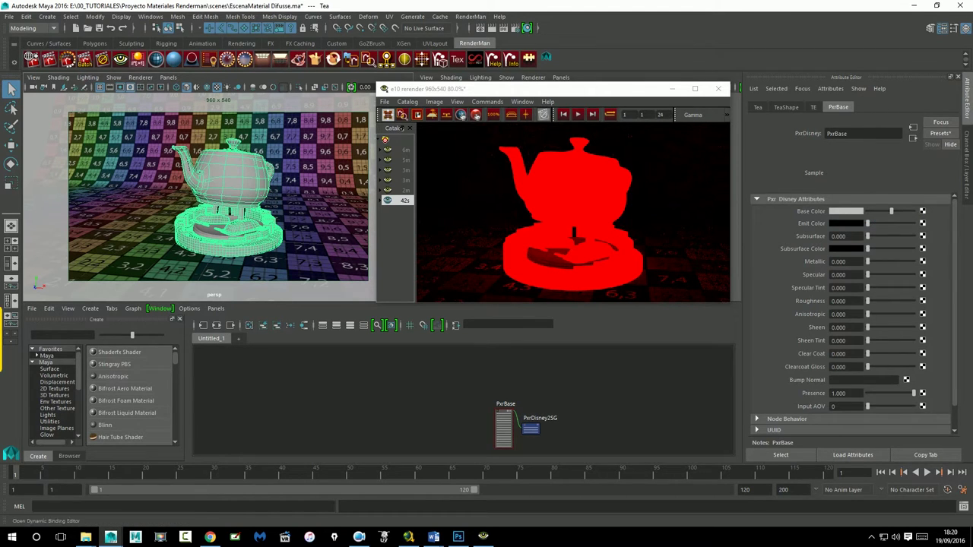
pyautogui.click(70, 17)
pyautogui.moveTo(78, 52)
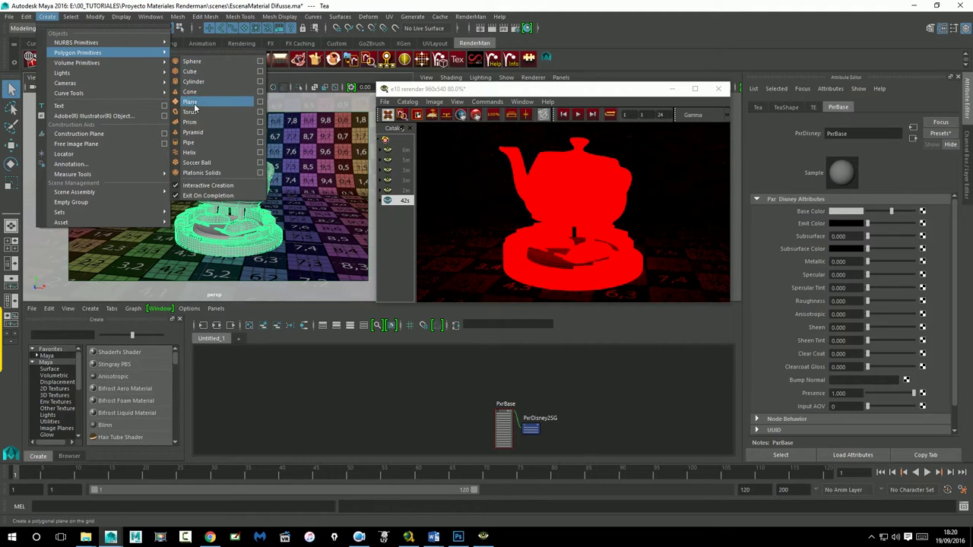
# Step: Draw a polygon plane, shift it along X, and close the render view with Discard
pyautogui.click(194, 102)
pyautogui.moveTo(122, 210); pyautogui.dragTo(384, 283)
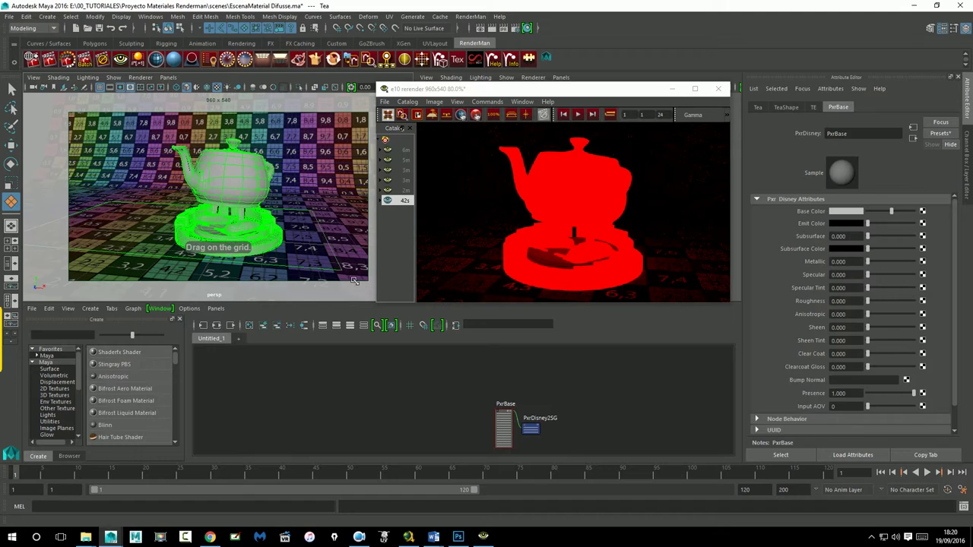
pyautogui.press('w')
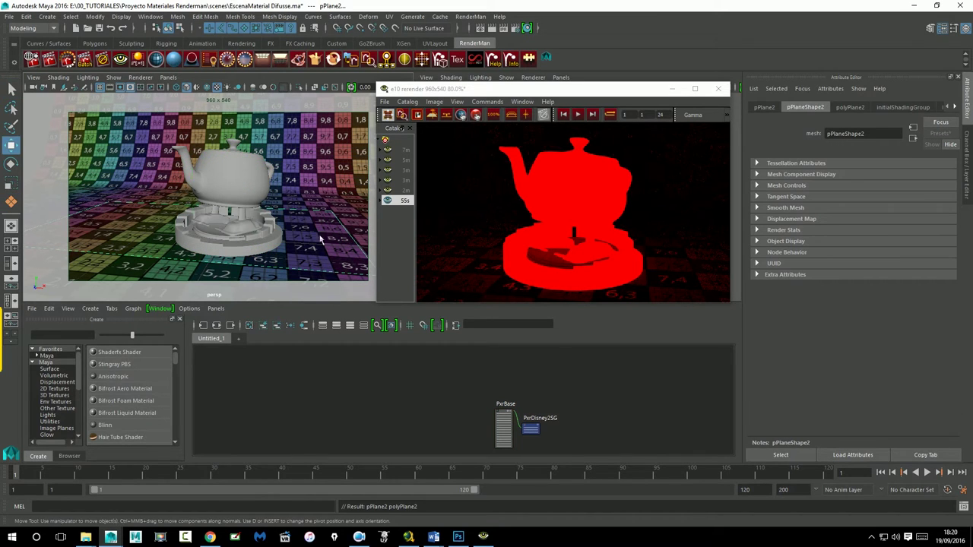
pyautogui.moveTo(281, 240); pyautogui.dragTo(290, 240, button='middle')
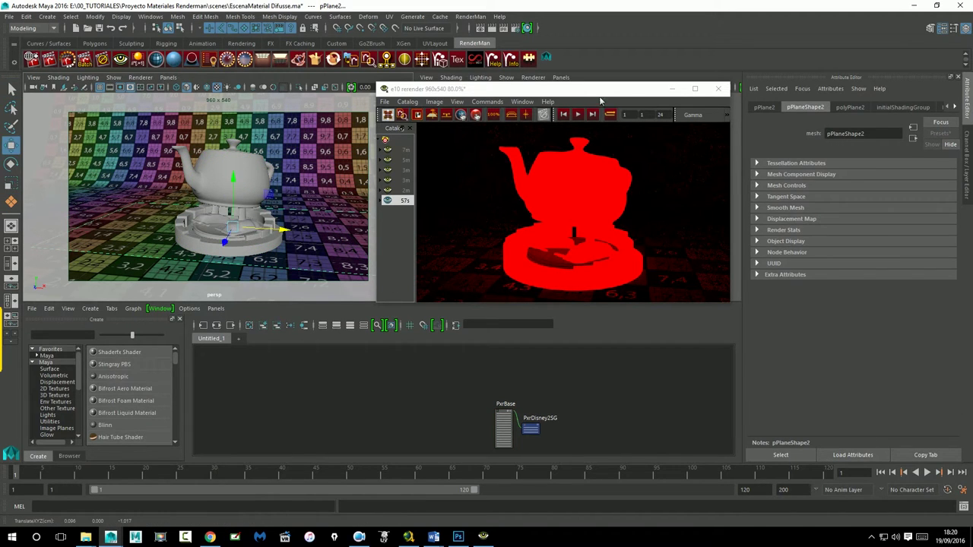
pyautogui.click(717, 89)
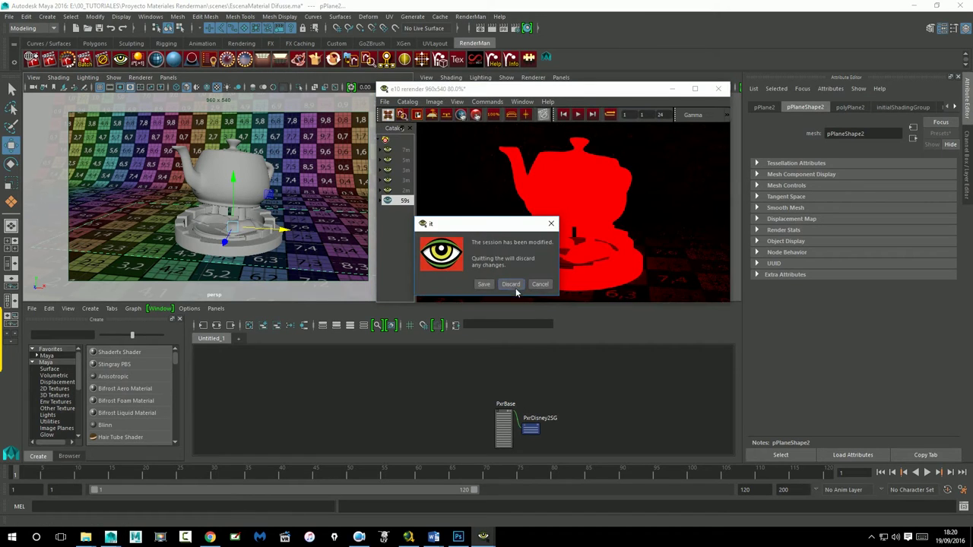
pyautogui.click(511, 284)
# Step: Stand the plane upright at 90°, move it toward the teapot, and give it a PxrDisney shader
pyautogui.keyDown('alt'); pyautogui.moveTo(583, 229); pyautogui.dragTo(575, 232); pyautogui.keyUp('alt')
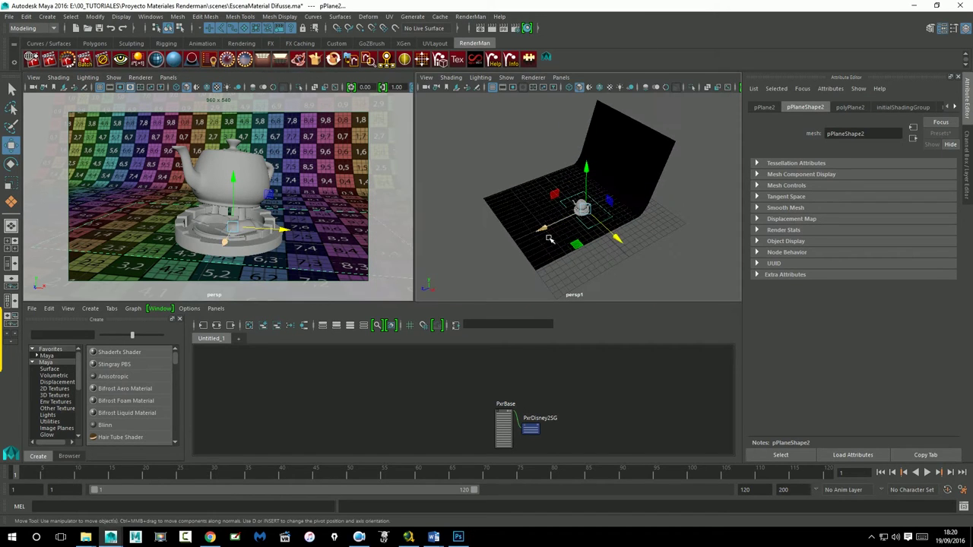
pyautogui.press('e')
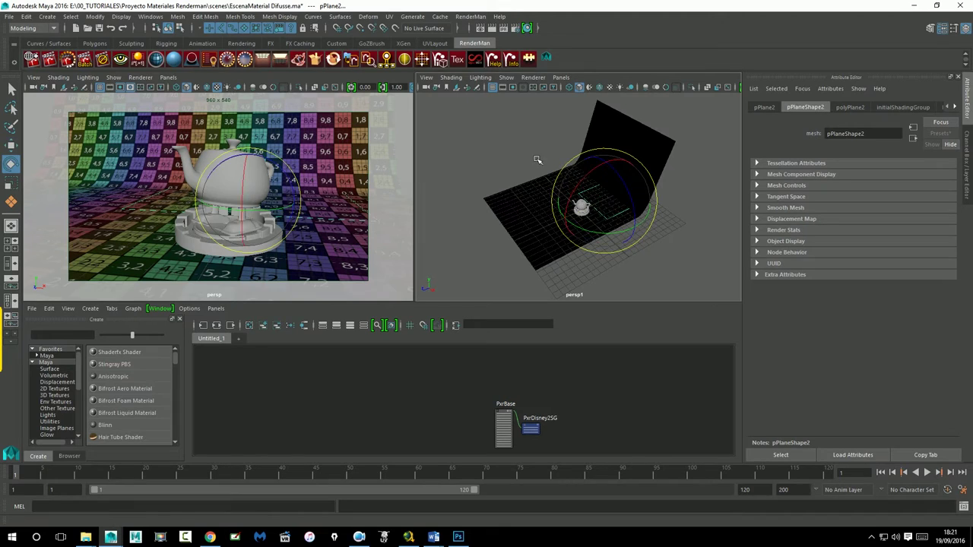
pyautogui.moveTo(593, 184); pyautogui.dragTo(608, 204)
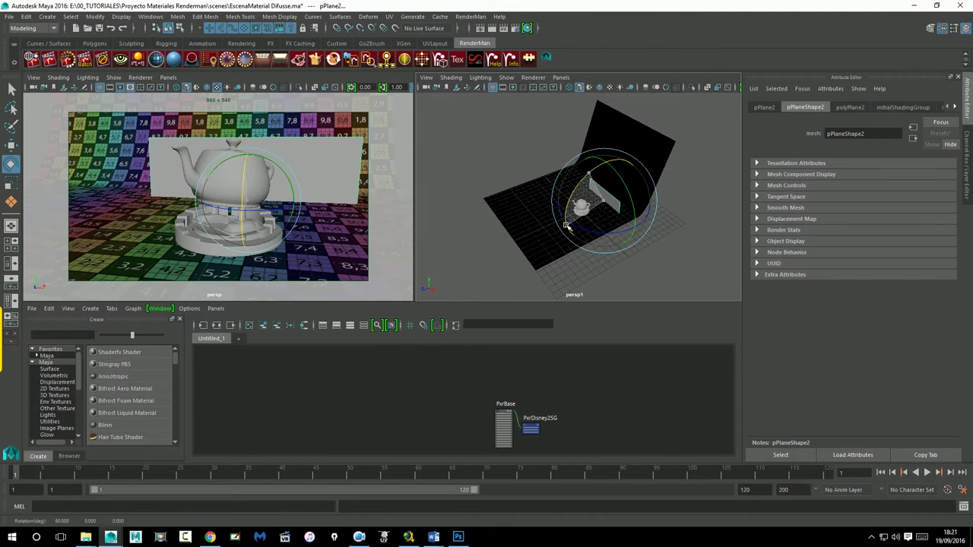
pyautogui.click(10, 146)
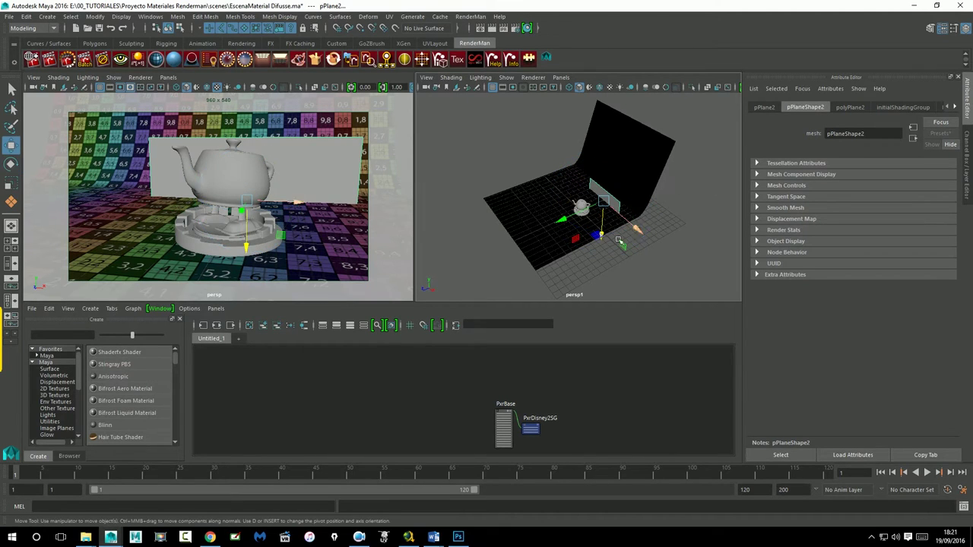
pyautogui.moveTo(620, 250)
pyautogui.keyDown('alt'); pyautogui.mouseDown()
pyautogui.moveTo(599, 261)
pyautogui.moveTo(609, 247)
pyautogui.mouseUp(); pyautogui.keyUp('alt')
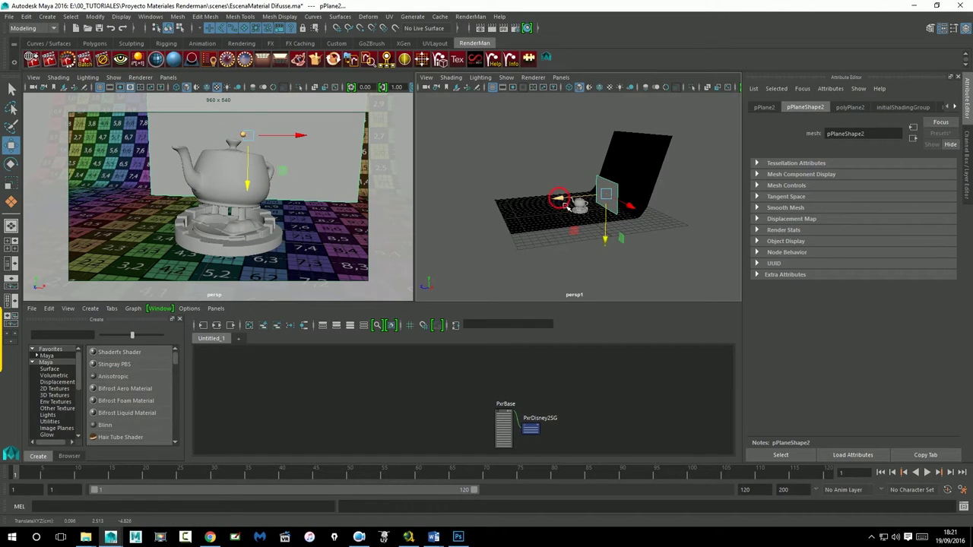
pyautogui.moveTo(564, 203); pyautogui.dragTo(558, 208)
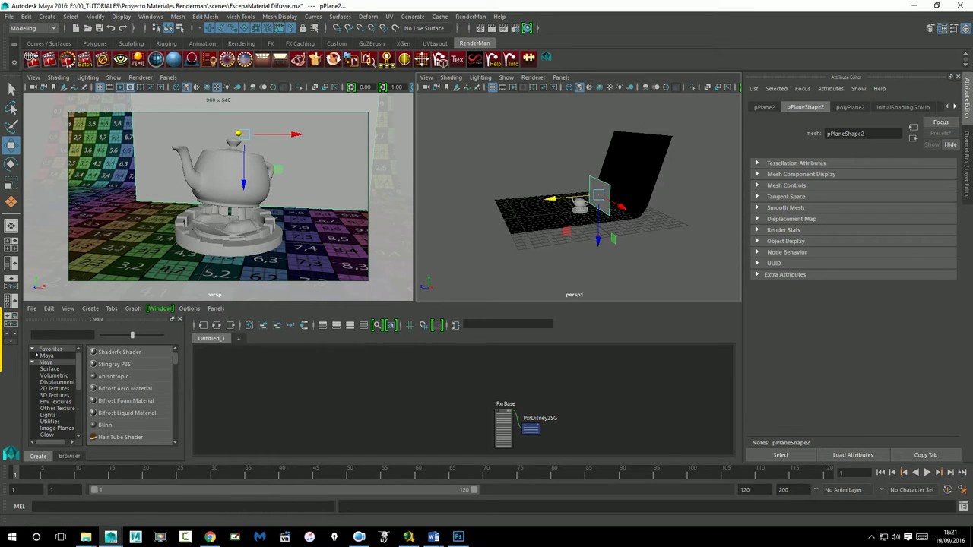
pyautogui.click(190, 63)
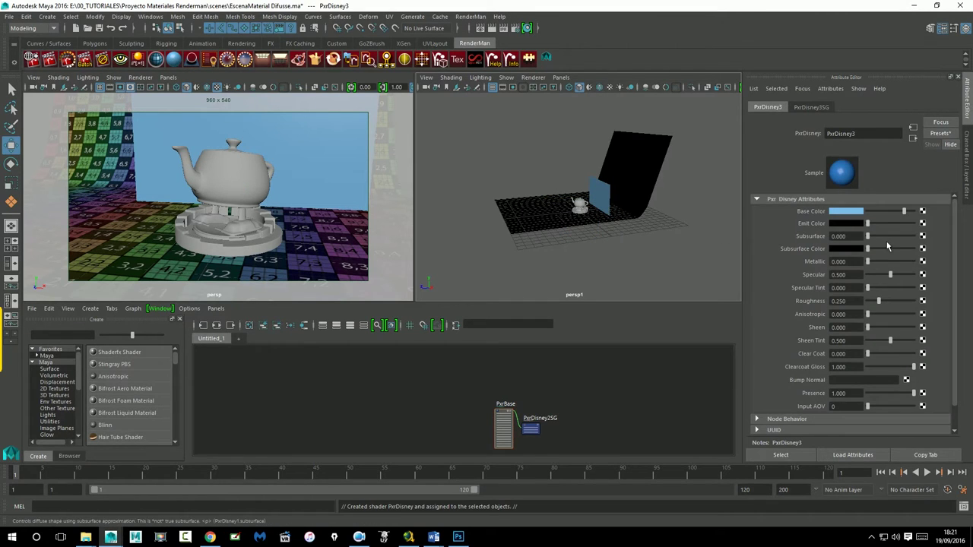
# Step: Zero the teapot shader's Specular, Roughness, Sheen Tint and Clearcoat Gloss, then start a RenderMan IPR render
pyautogui.moveTo(890, 274)
pyautogui.mouseDown()
pyautogui.moveTo(868, 274)
pyautogui.moveTo(868, 301)
pyautogui.mouseUp()
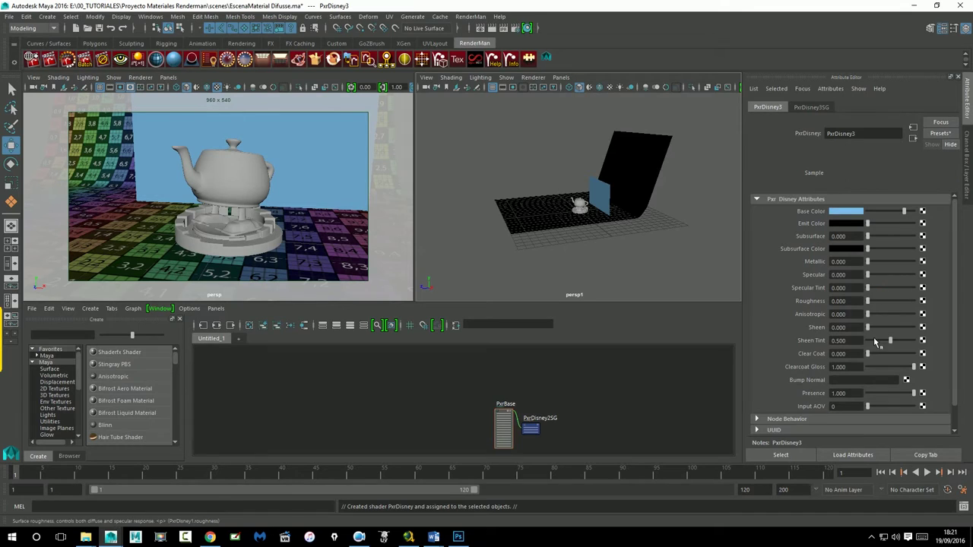
pyautogui.moveTo(891, 340); pyautogui.dragTo(867, 340)
pyautogui.click(913, 366)
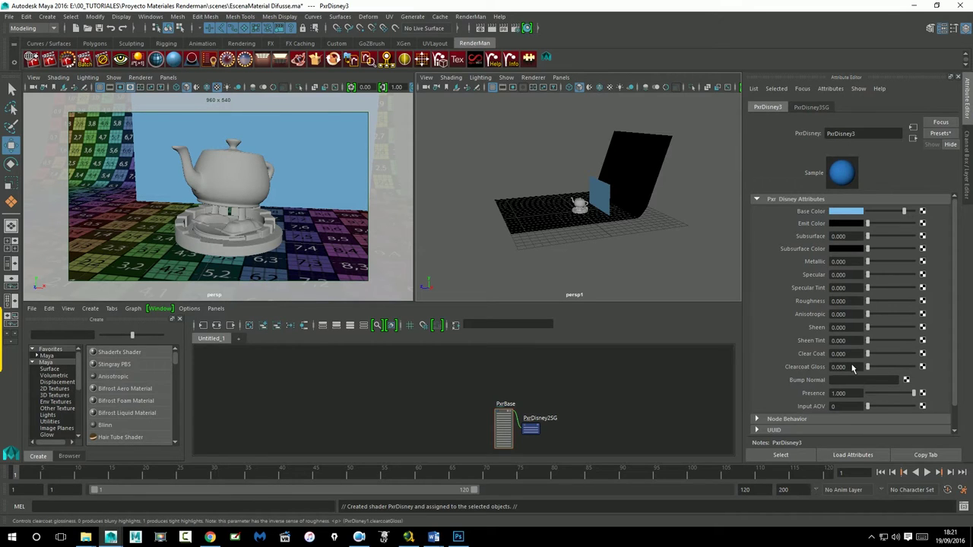
pyautogui.click(67, 59)
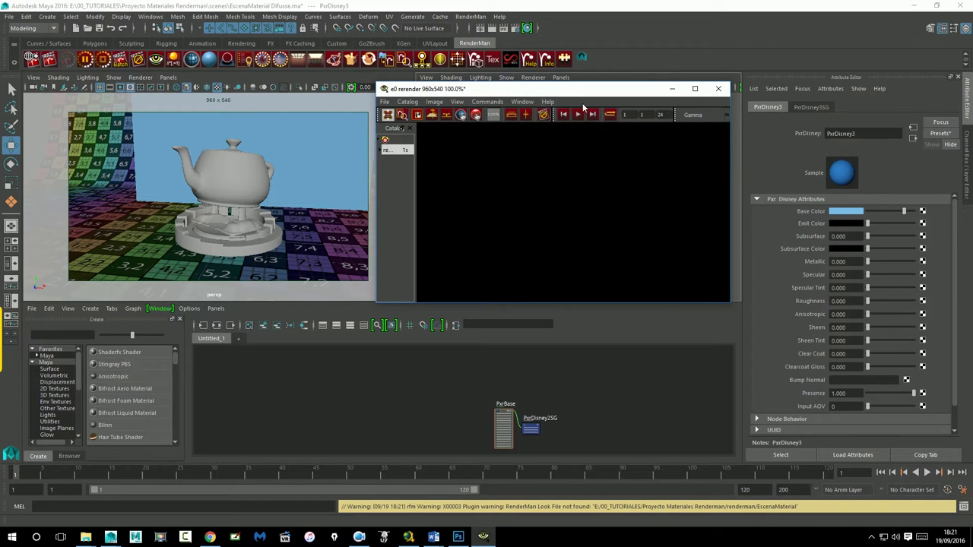
pyautogui.click(278, 89)
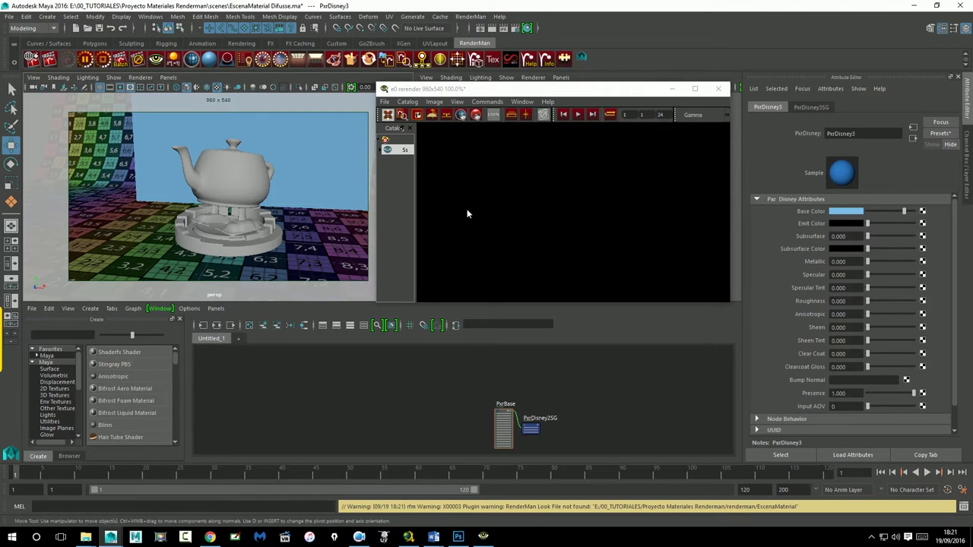
# Step: Select and shift the backdrop plane, then set its PxrDisney3 Base Color black and Emit Color white
pyautogui.click(311, 154)
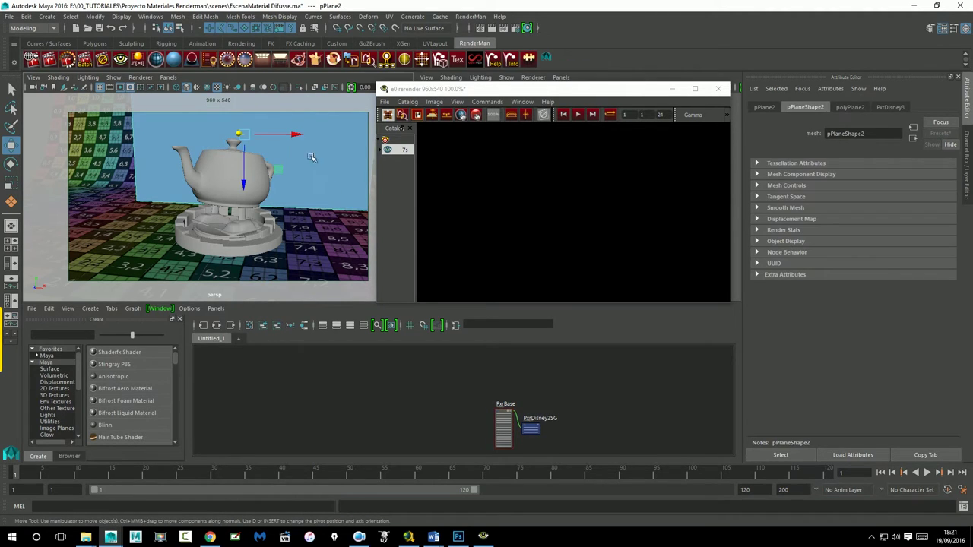
pyautogui.moveTo(260, 135); pyautogui.dragTo(266, 142)
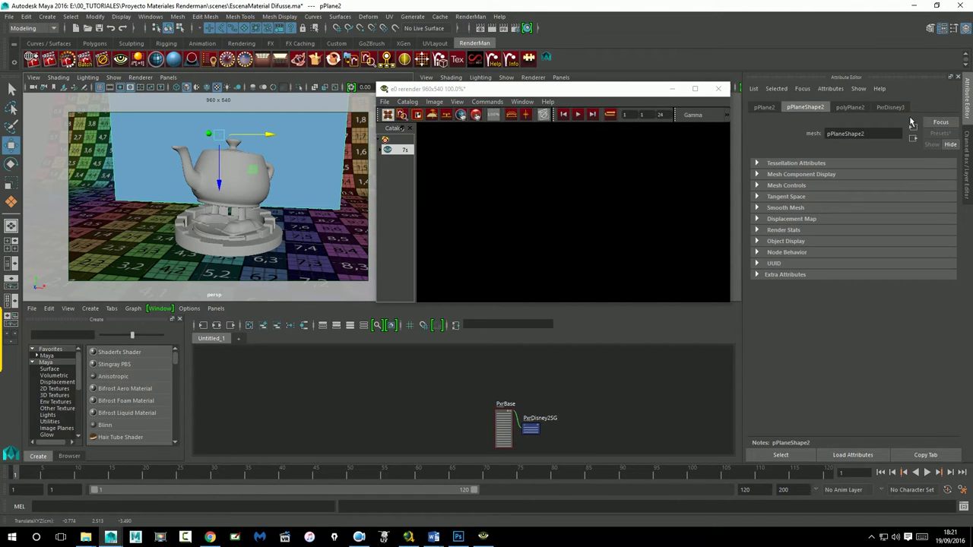
pyautogui.click(890, 107)
pyautogui.moveTo(904, 212); pyautogui.dragTo(823, 227)
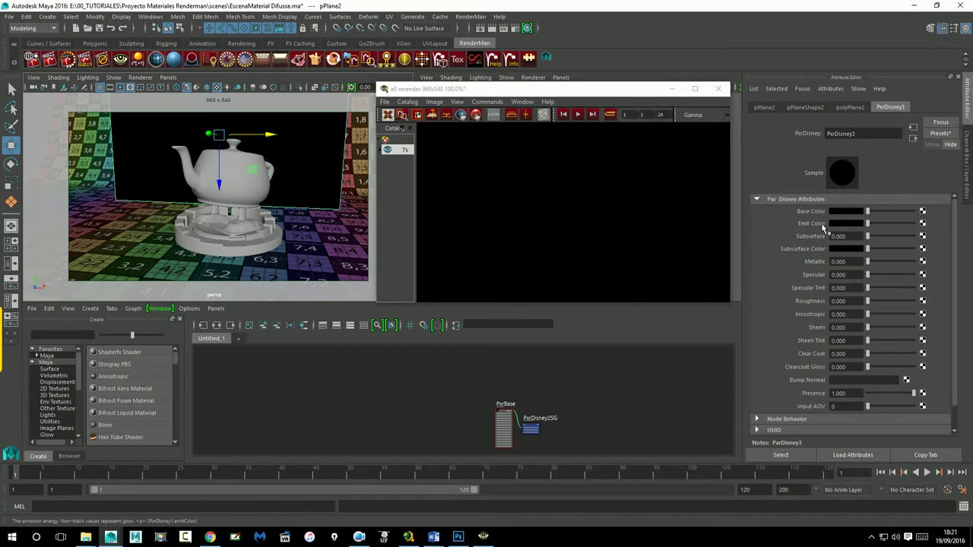
pyautogui.moveTo(812, 223)
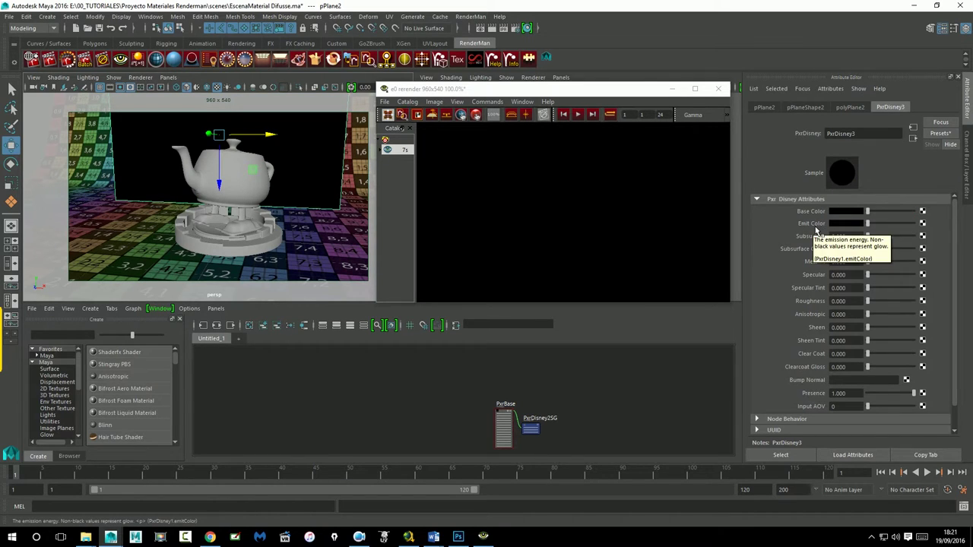
pyautogui.moveTo(868, 224); pyautogui.dragTo(920, 225)
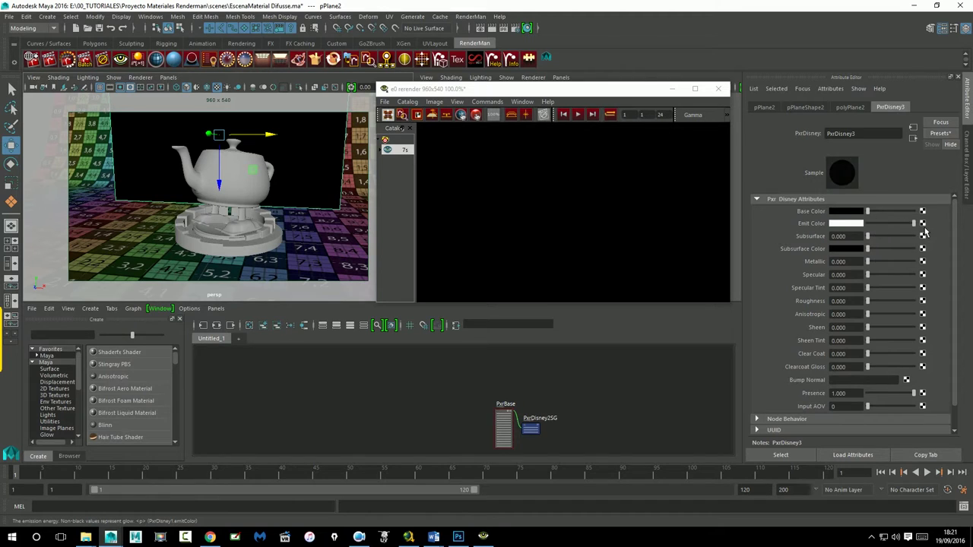
# Step: Connect a File texture to the backdrop's Emit Color and preview images in sourceimages before switching to Chrome
pyautogui.click(923, 224)
pyautogui.click(200, 152)
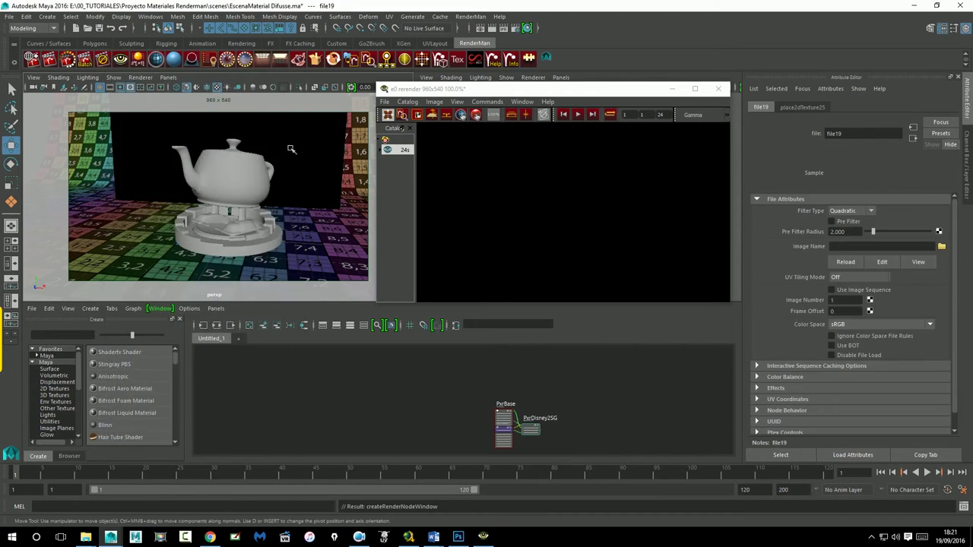
pyautogui.click(941, 246)
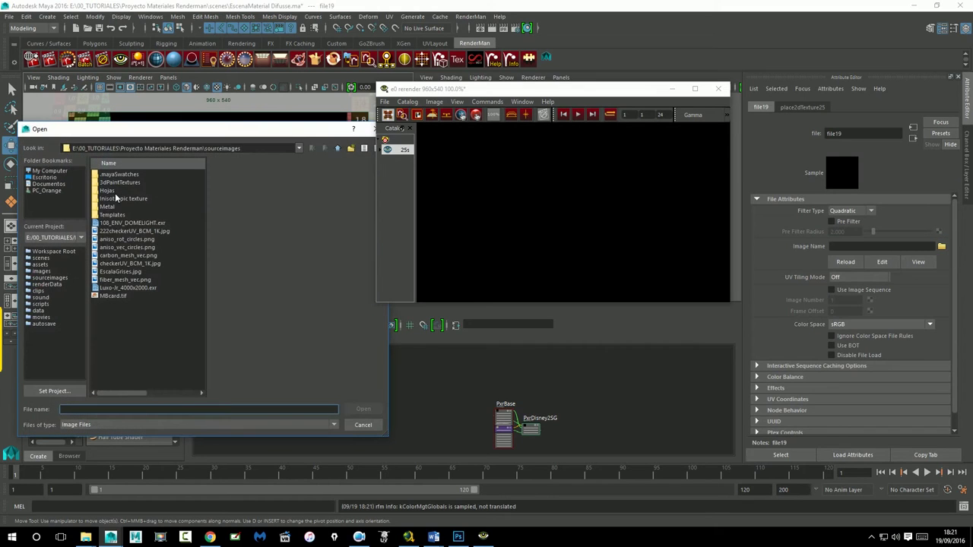
pyautogui.click(118, 232)
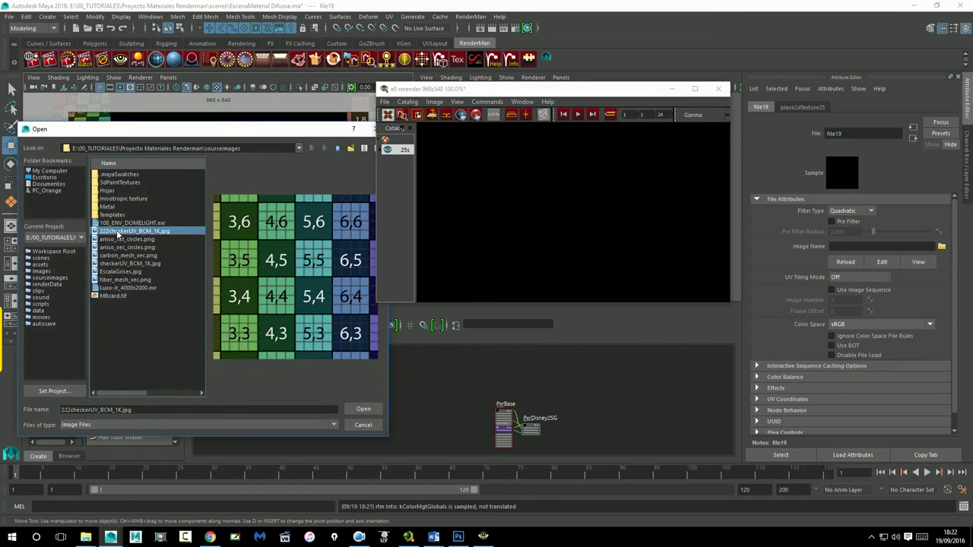
pyautogui.click(117, 272)
pyautogui.click(117, 279)
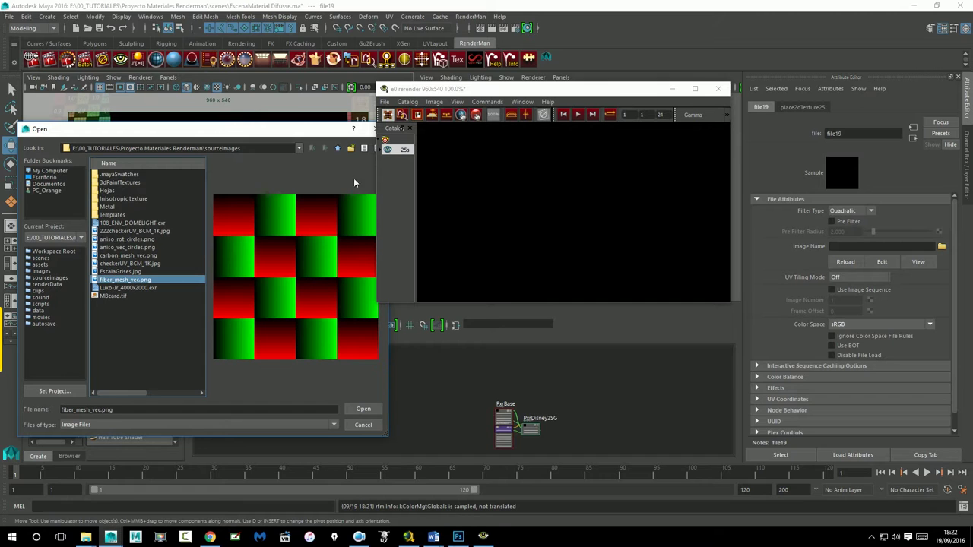
pyautogui.click(363, 424)
pyautogui.click(210, 538)
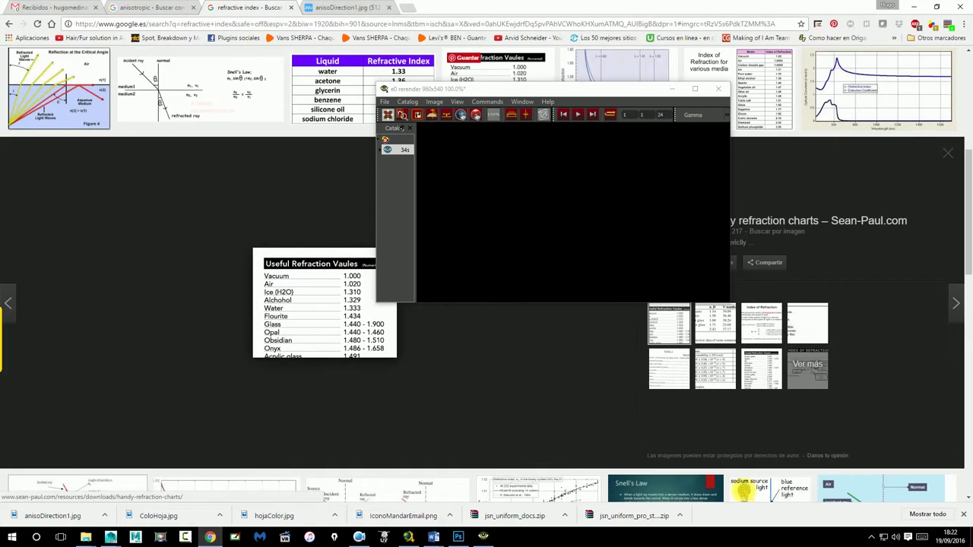
# Step: Close the render window without saving changes and search Google for 'Skype Translator'
pyautogui.click(718, 89)
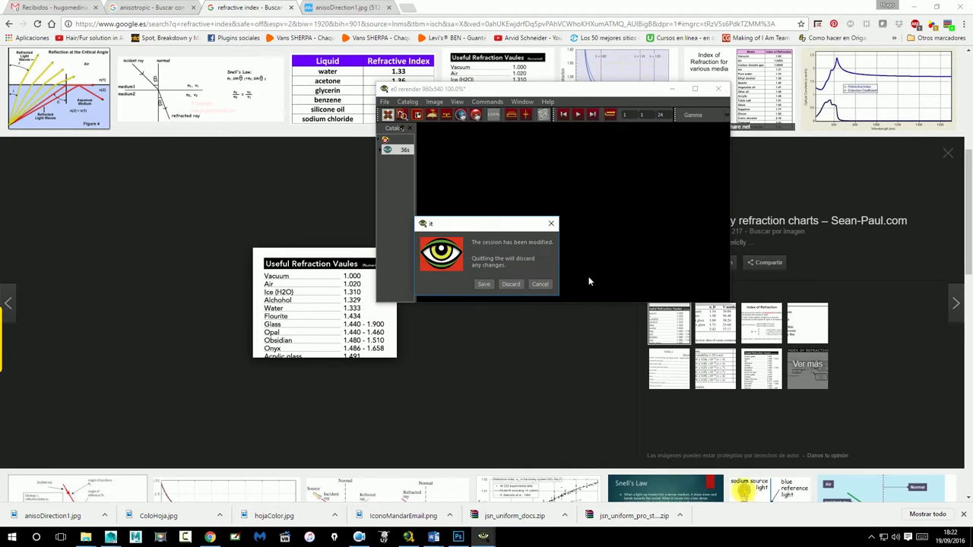
pyautogui.click(510, 284)
pyautogui.click(352, 25)
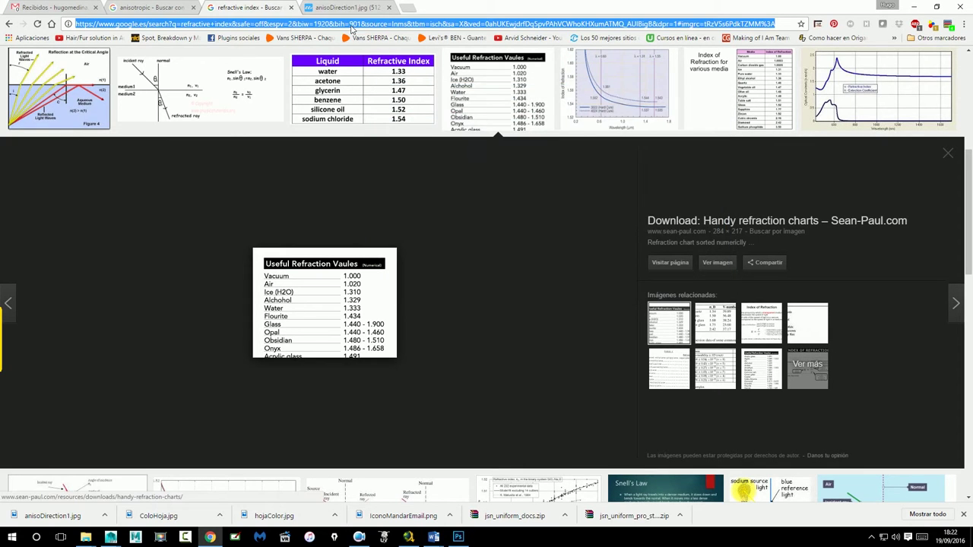
pyautogui.write('Skype Translator')
pyautogui.press('Return')
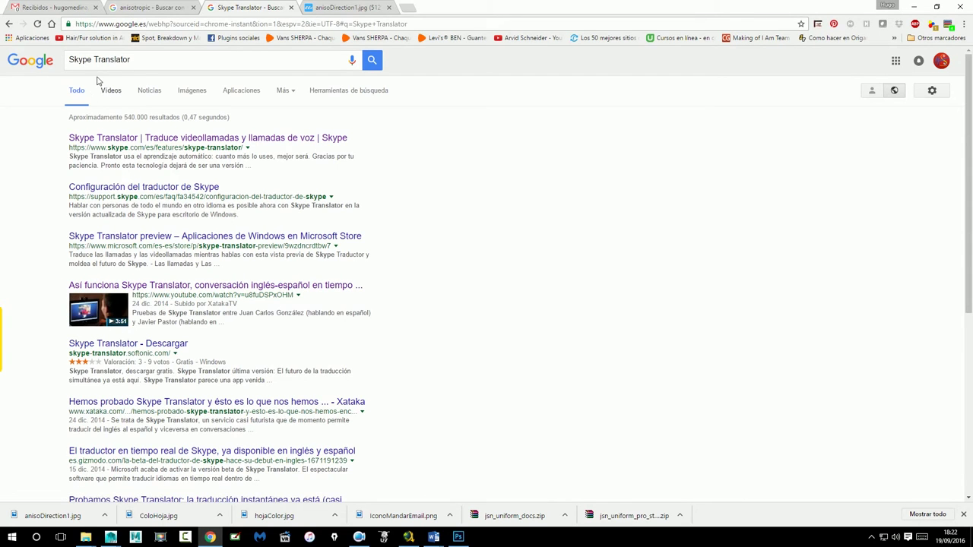
# Step: Trim the query to 'Sky' and open a full-size sky photo from Google Images
pyautogui.moveTo(131, 60); pyautogui.dragTo(82, 59)
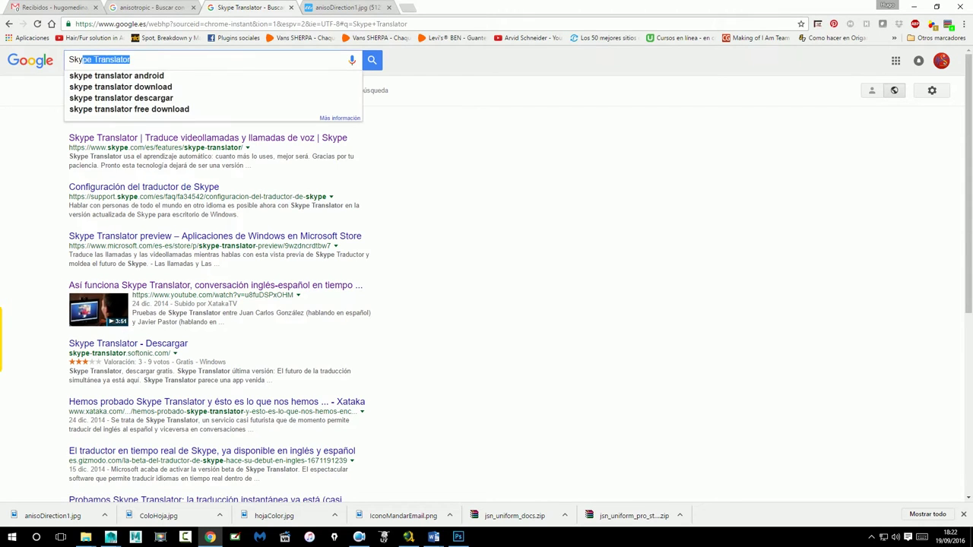
pyautogui.press('BackSpace')
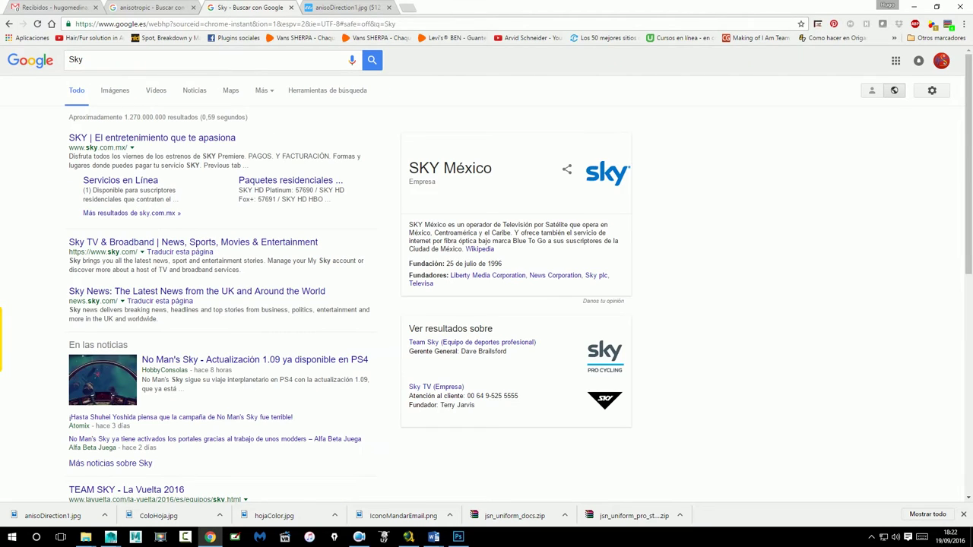
pyautogui.click(109, 97)
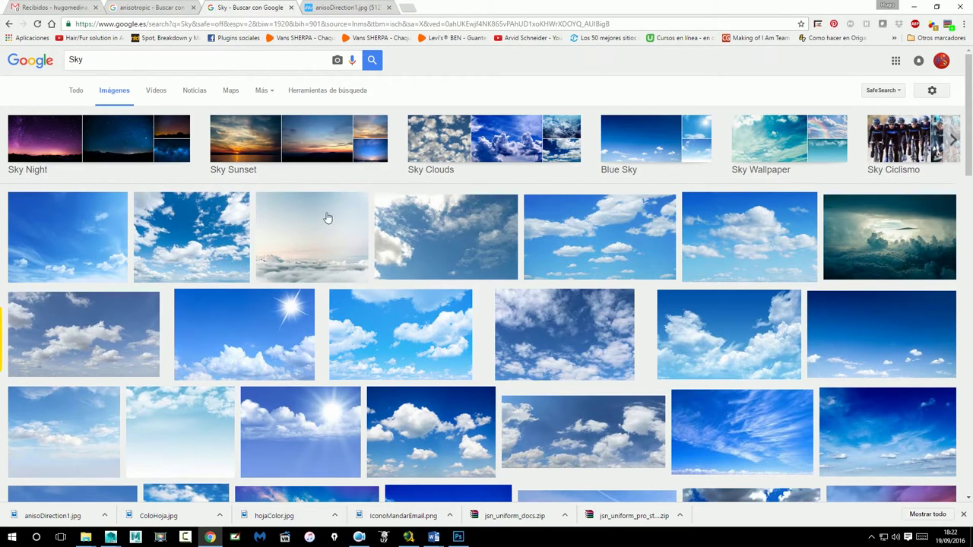
pyautogui.click(620, 255)
pyautogui.click(718, 262)
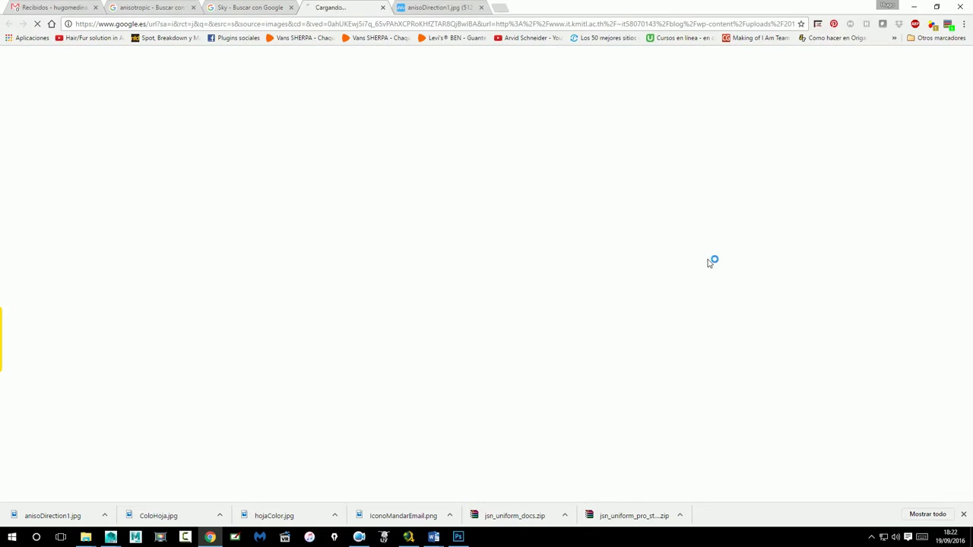
# Step: Save the sky photo as sky-03.jpg into the project's sourceimages folder
pyautogui.rightClick(318, 202)
pyautogui.click(364, 219)
pyautogui.click(289, 153)
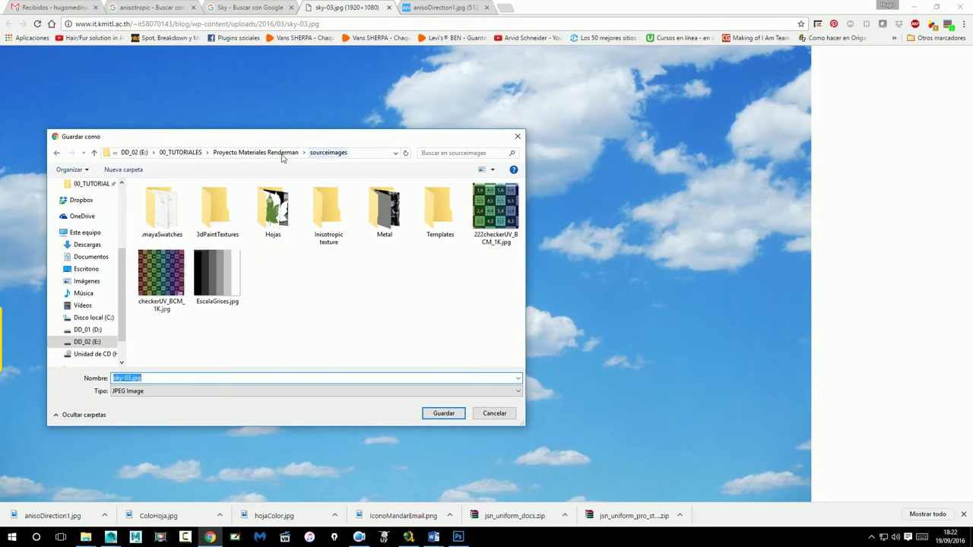
pyautogui.click(444, 417)
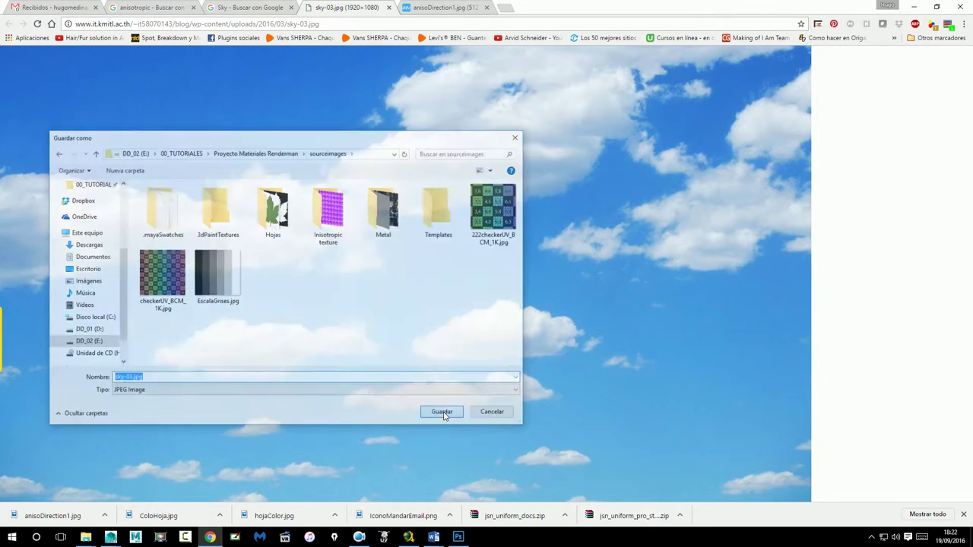
# Step: Load sourceimages/sky-03.jpg as the image of the backdrop's file19 Emit Color texture
pyautogui.click(912, 7)
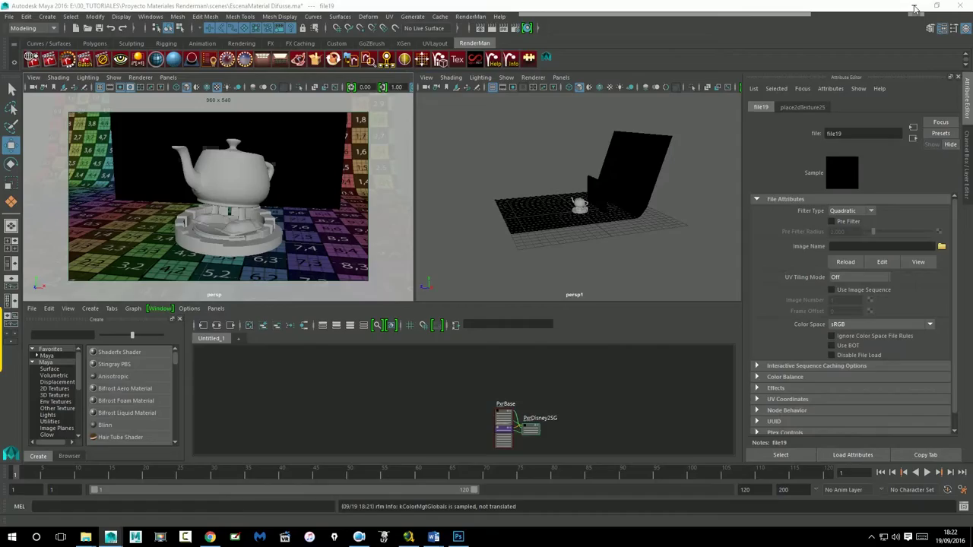
pyautogui.click(605, 196)
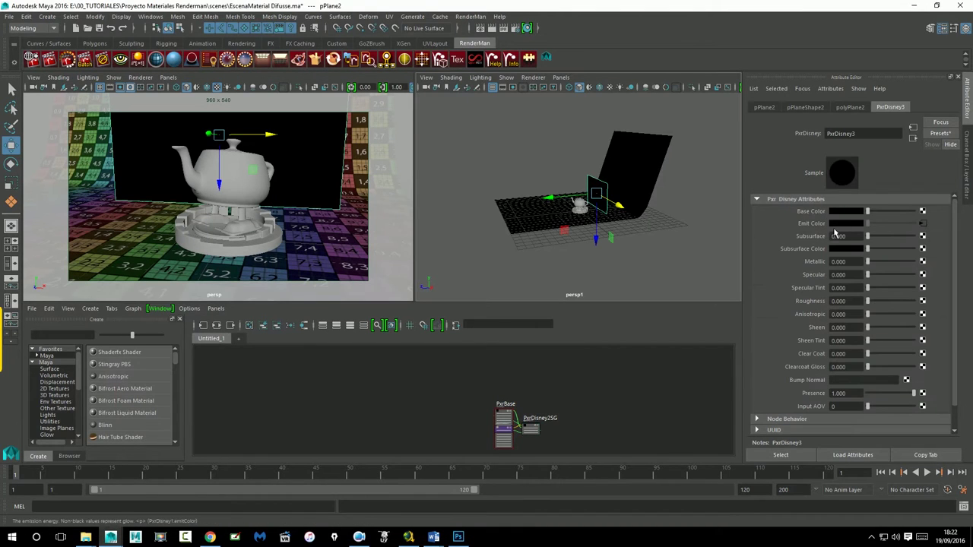
pyautogui.click(923, 223)
pyautogui.click(942, 247)
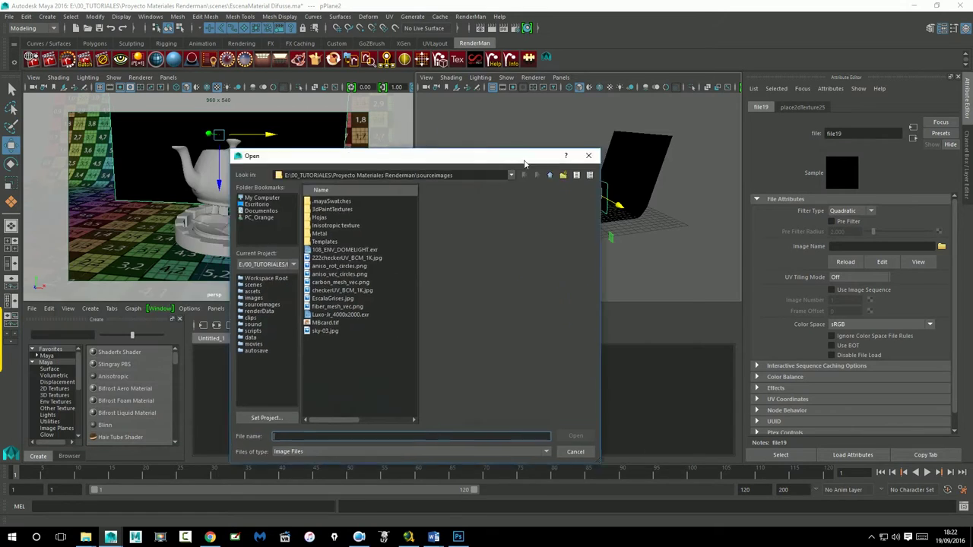
pyautogui.moveTo(524, 160); pyautogui.dragTo(604, 136)
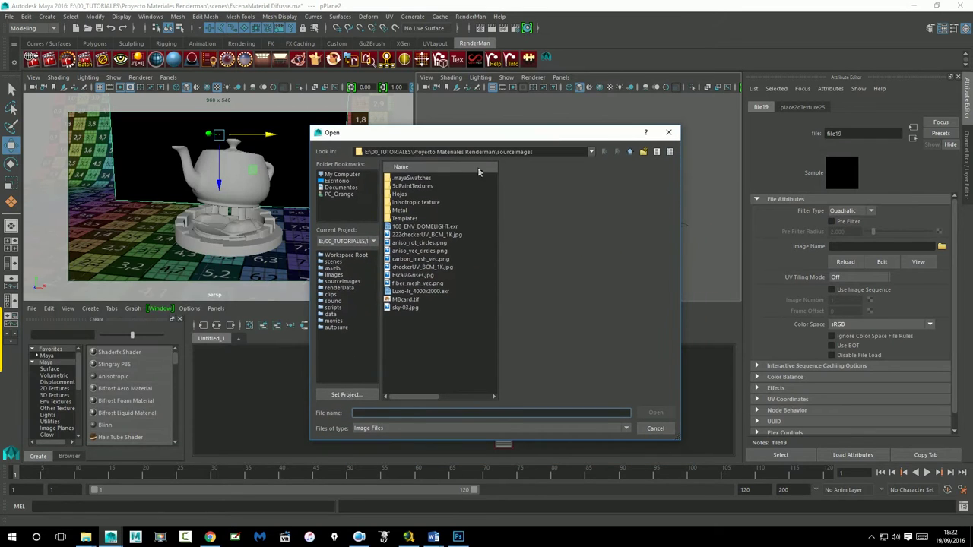
pyautogui.click(402, 308)
pyautogui.click(655, 413)
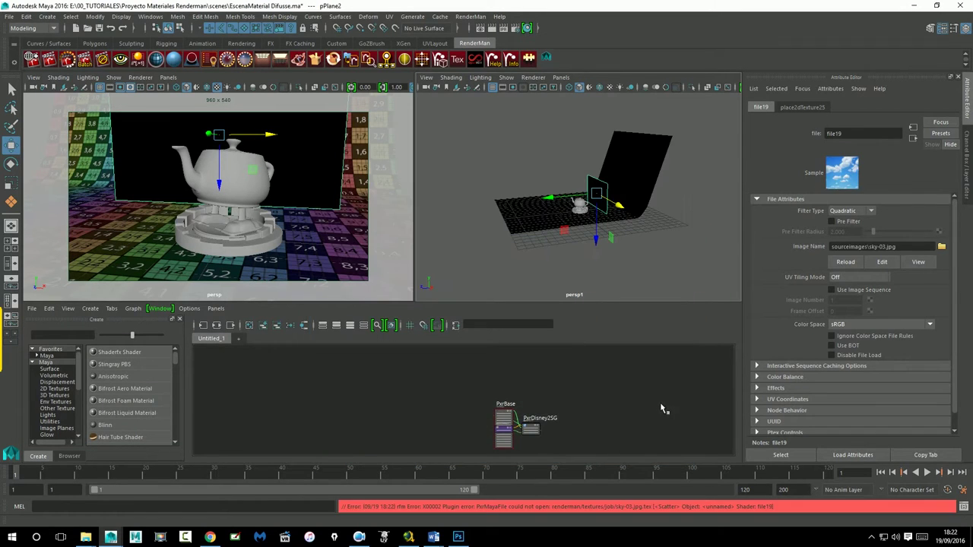
# Step: Start a RenderMan IPR render from the left persp view, then zoom and pan to frame the teapot against the sky
pyautogui.click(335, 138)
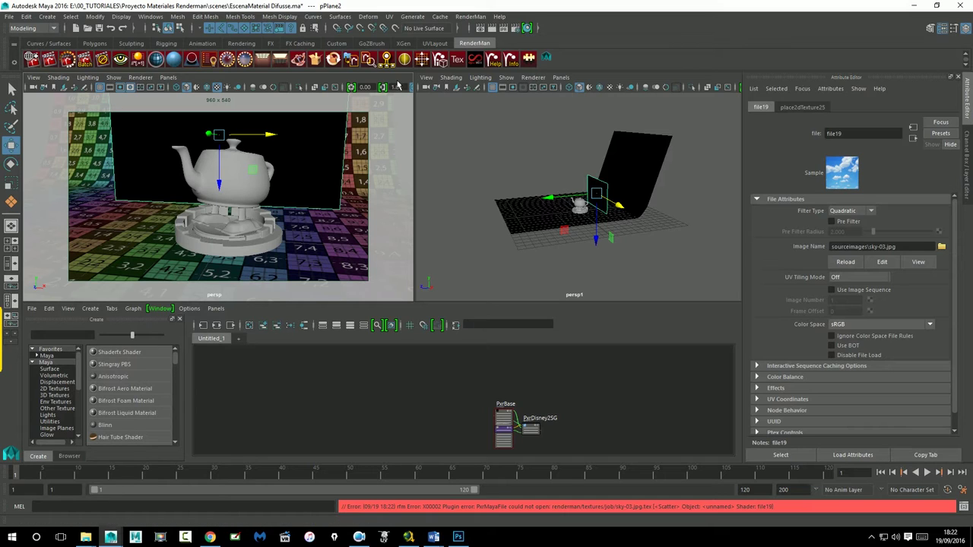
pyautogui.click(515, 31)
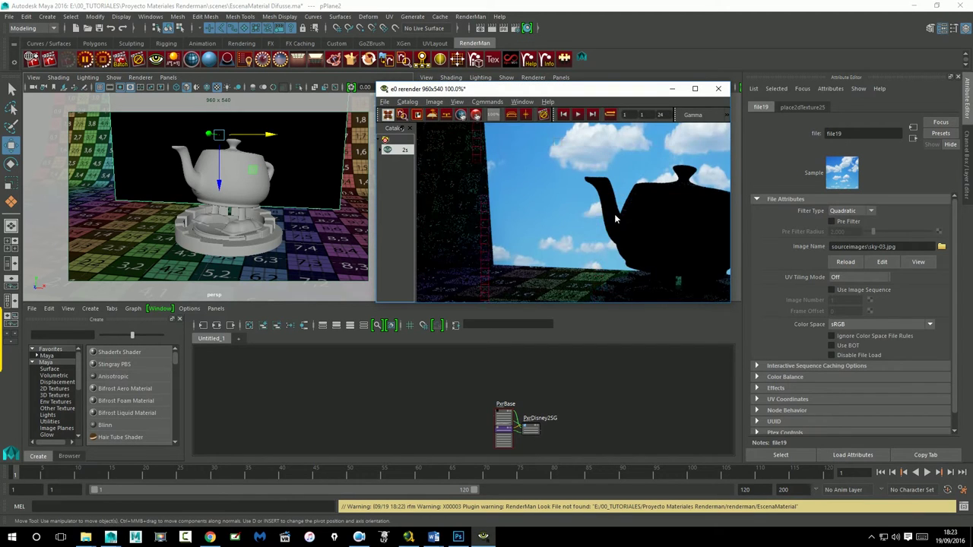
pyautogui.scroll(-2, 566, 200)
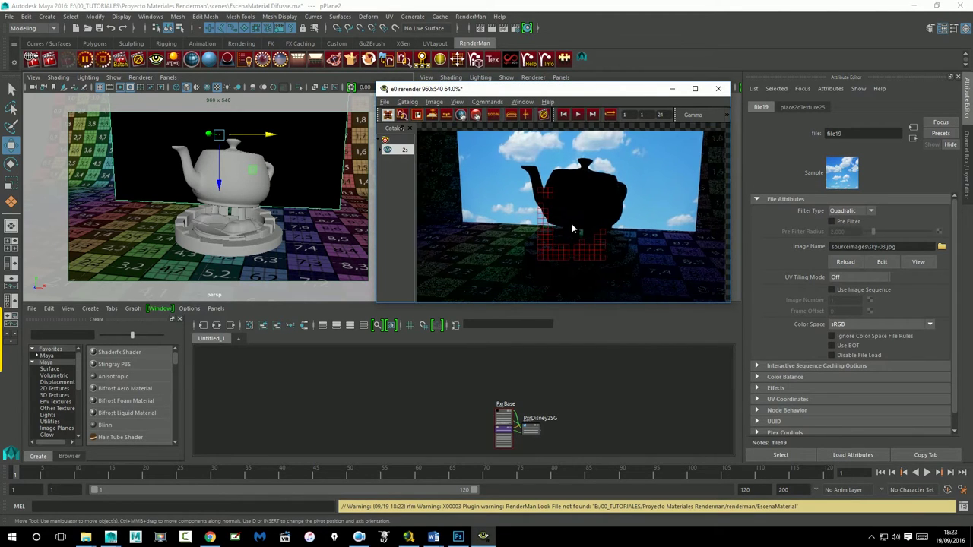
pyautogui.keyDown('alt'); pyautogui.moveTo(560, 221); pyautogui.dragTo(546, 211, button='middle'); pyautogui.keyUp('alt')
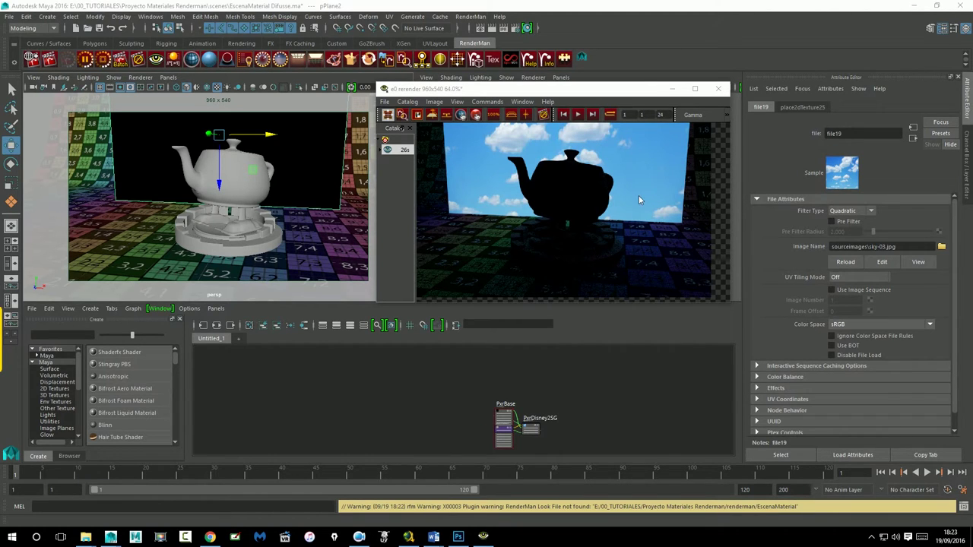
# Step: Toggle between the Channel Box and the backdrop's PxrDisney3 shader attributes
pyautogui.click(967, 156)
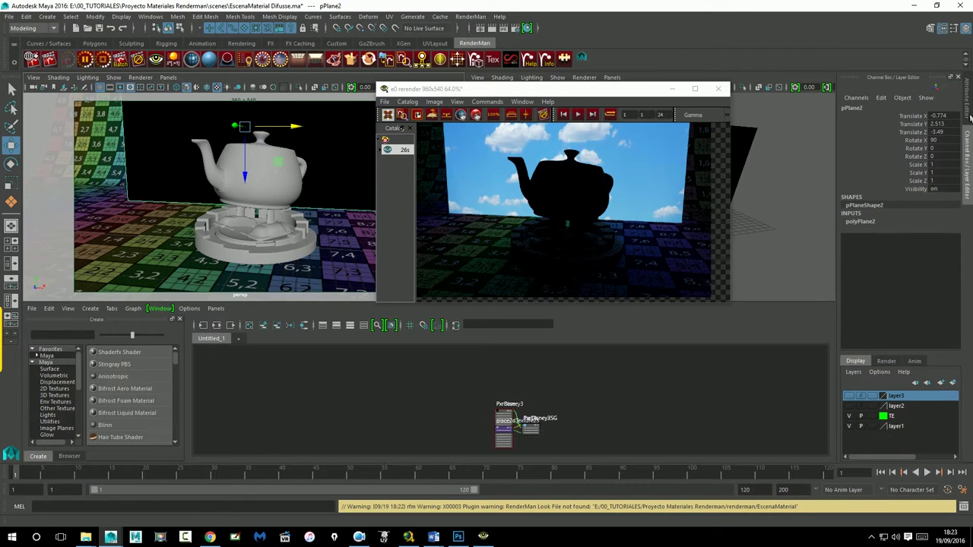
pyautogui.click(969, 119)
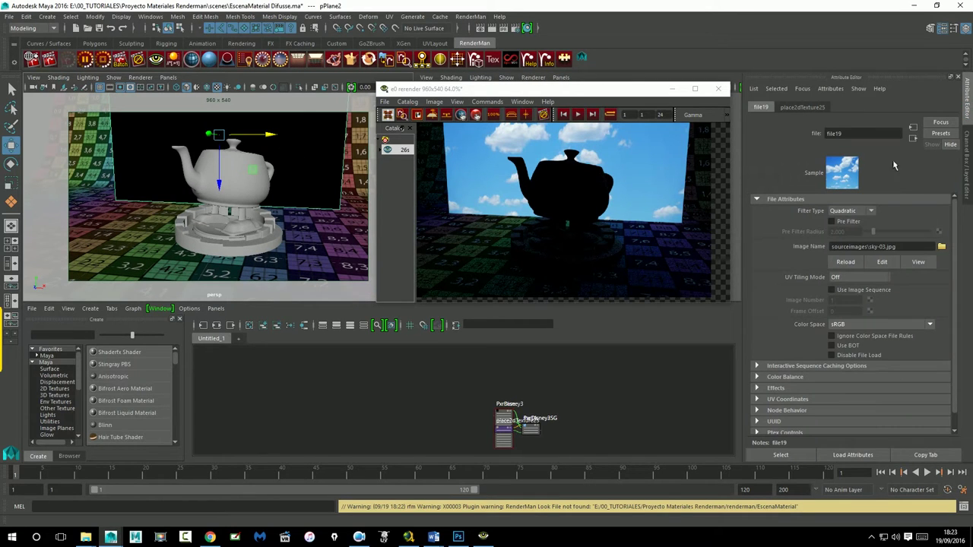
pyautogui.click(312, 174)
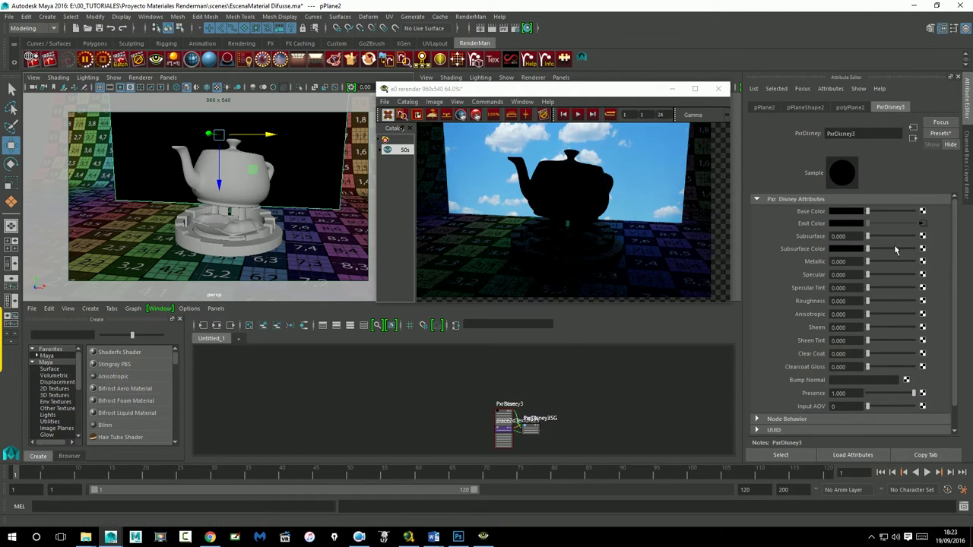
pyautogui.hotkey('ctrl', 'a')
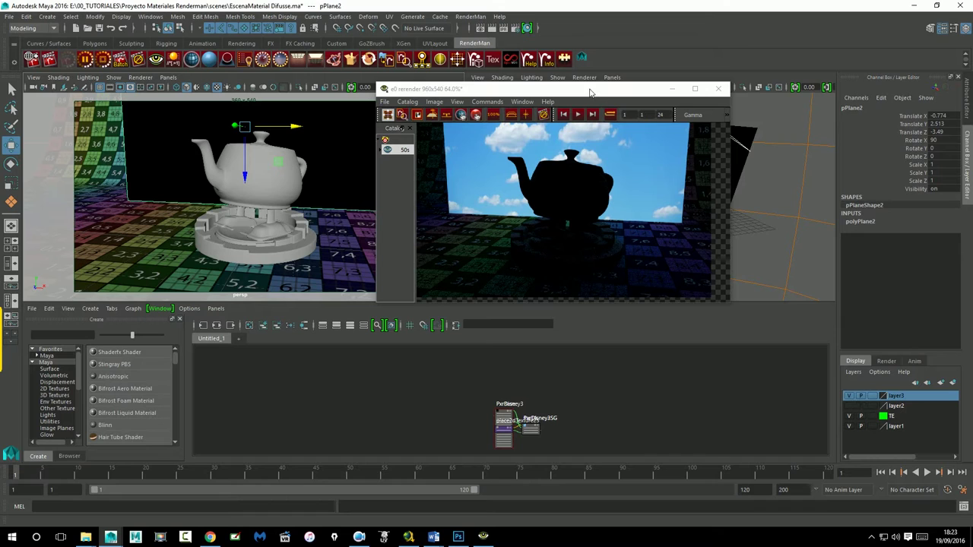
# Step: Start a new RenderMan render and compare it with the earlier sky-only render in the catalog
pyautogui.click(499, 29)
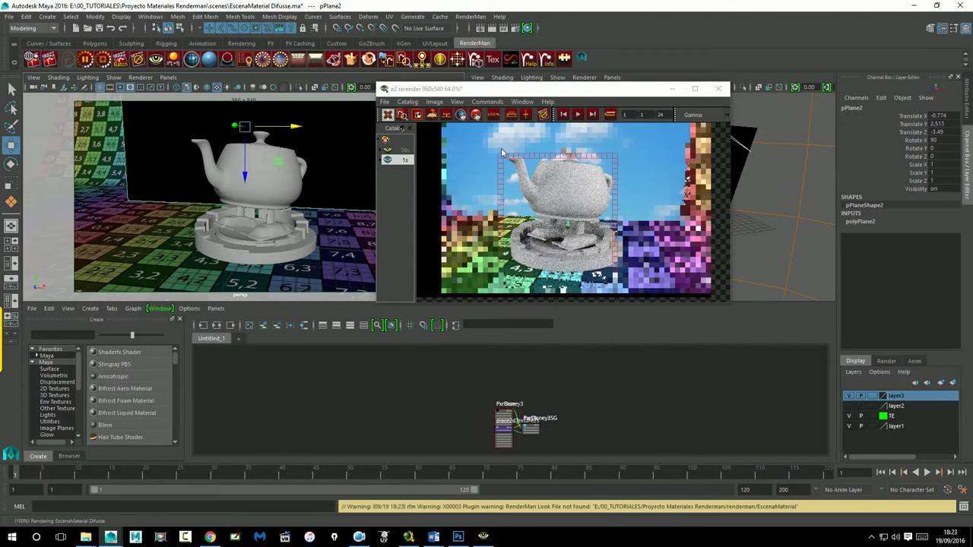
pyautogui.click(403, 153)
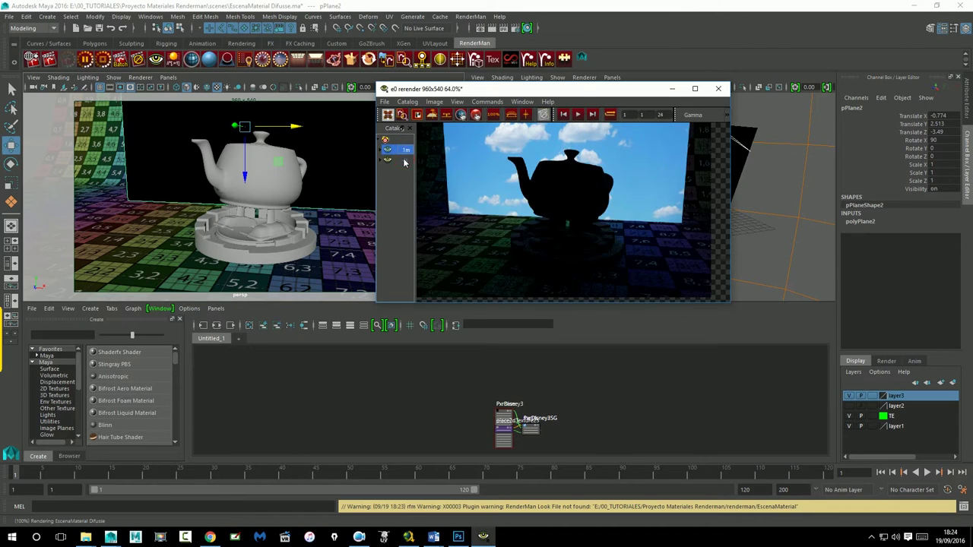
pyautogui.click(403, 152)
pyautogui.click(404, 153)
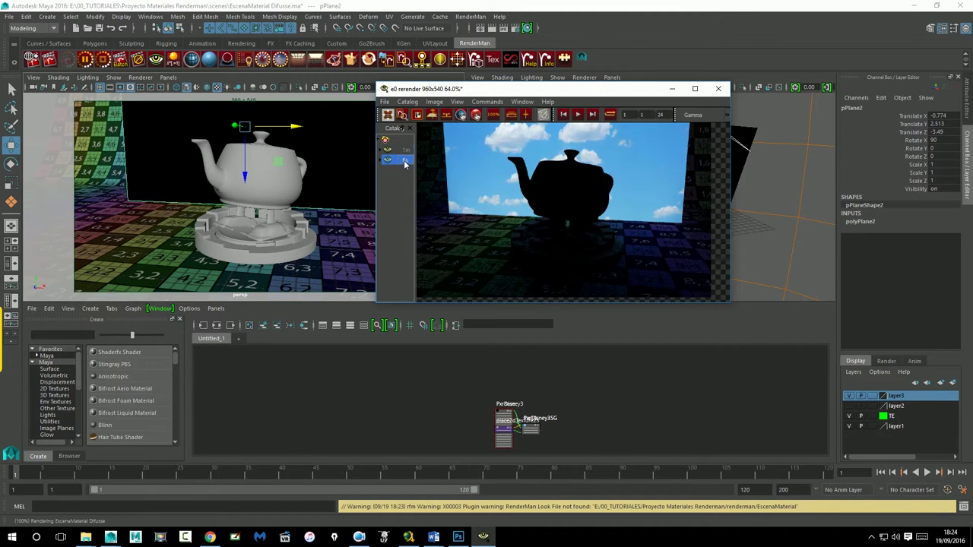
pyautogui.click(405, 161)
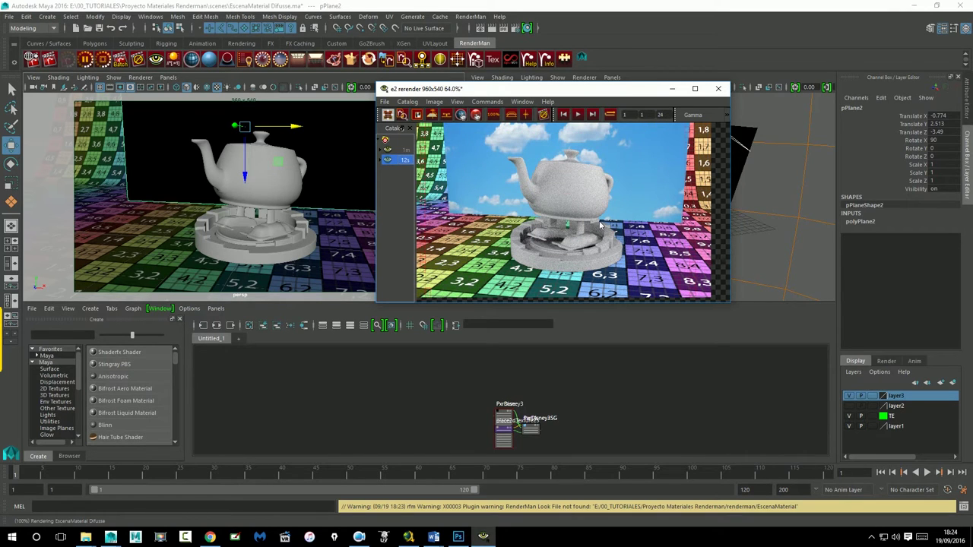
pyautogui.click(346, 141)
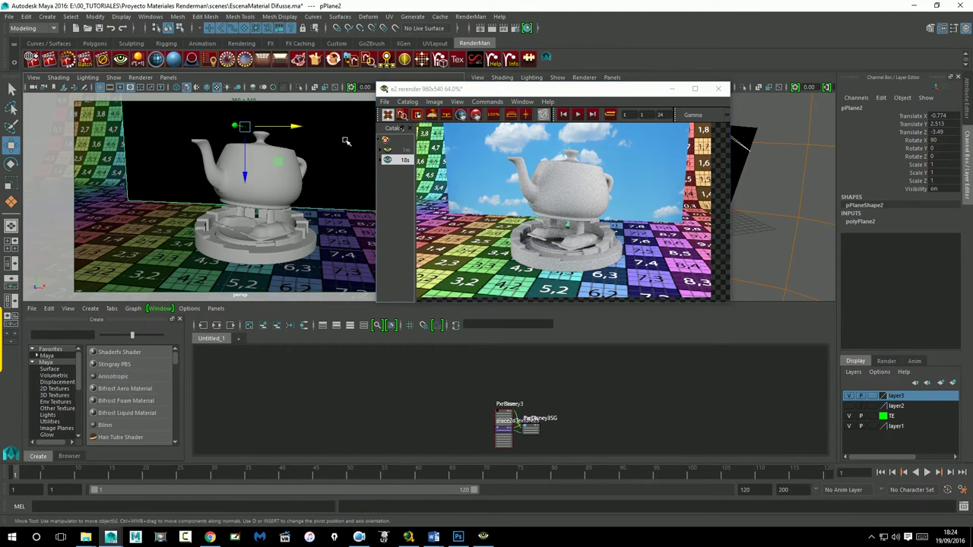
# Step: Darken the teapot's PxrBase base colour, set Subsurface Color to red, and re-render
pyautogui.click(306, 168)
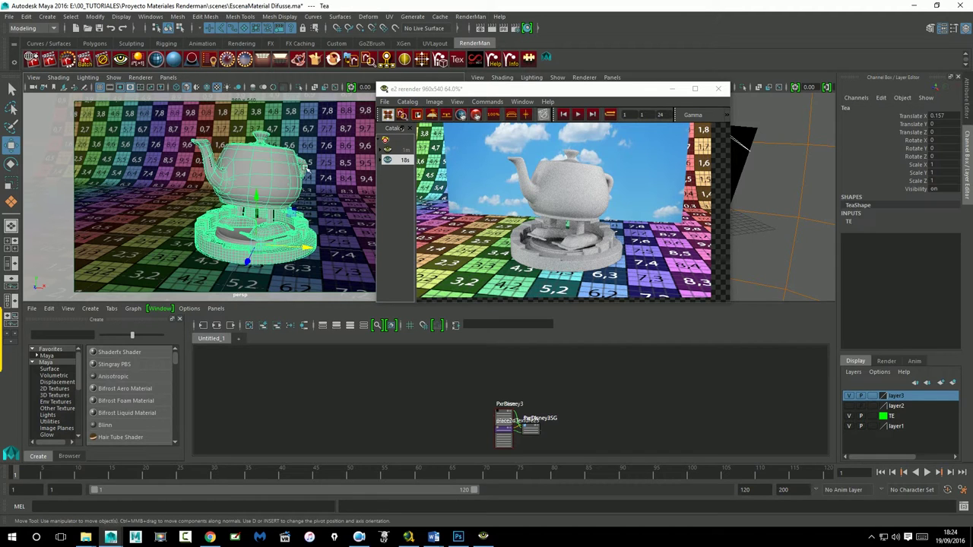
pyautogui.hotkey('ctrl', 'a')
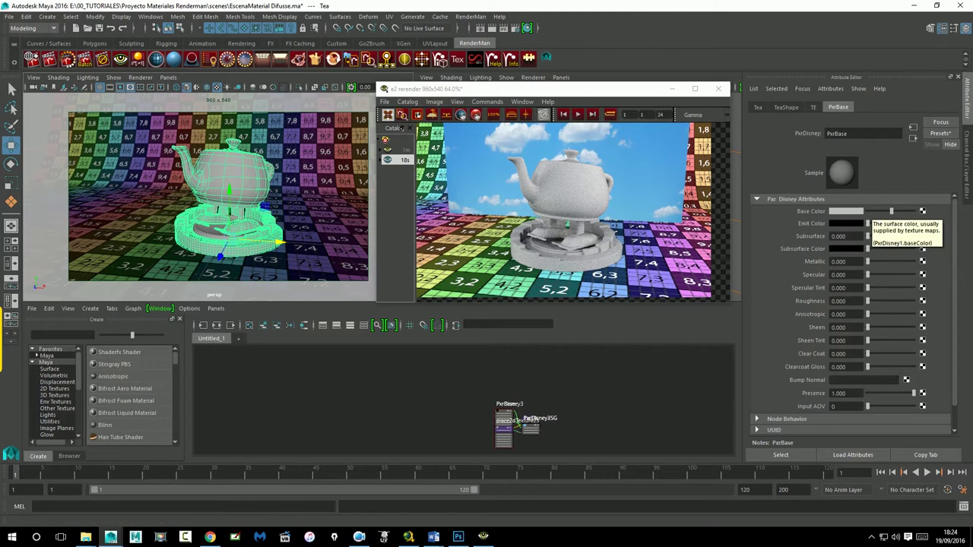
pyautogui.click(433, 536)
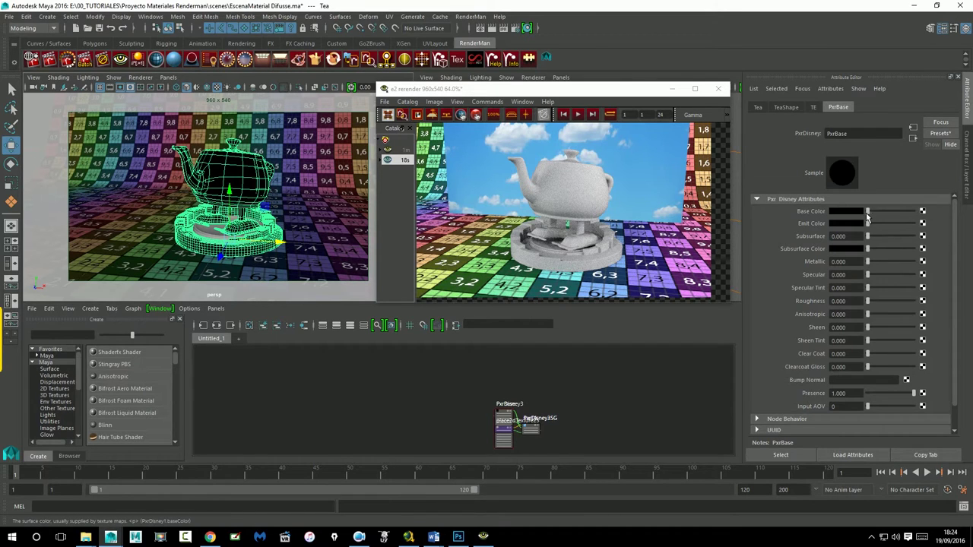
pyautogui.moveTo(891, 218); pyautogui.dragTo(879, 219)
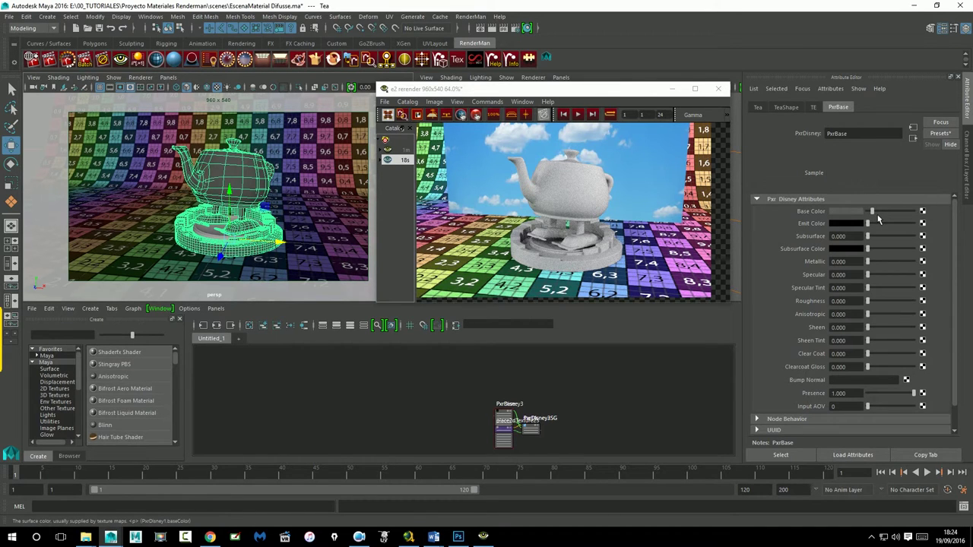
pyautogui.click(855, 249)
pyautogui.click(823, 223)
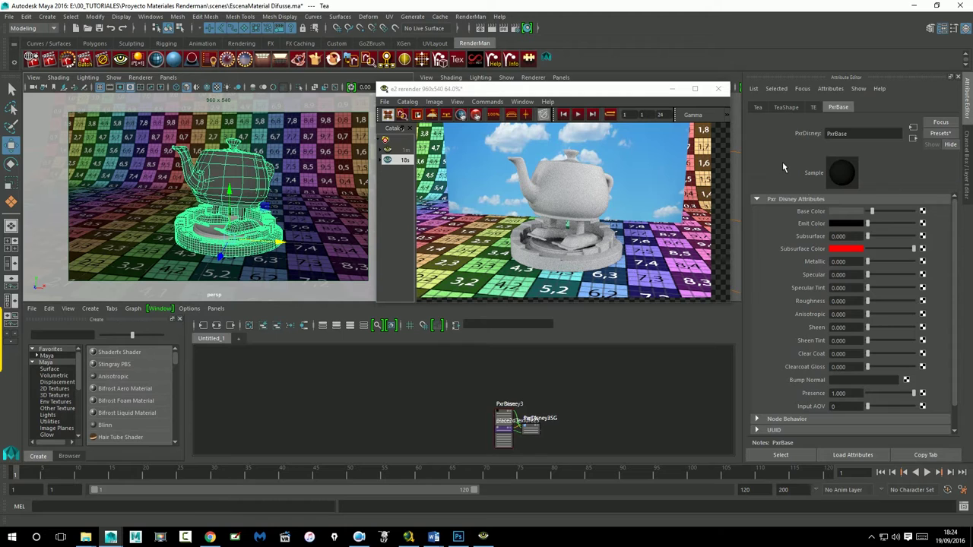
pyautogui.click(508, 30)
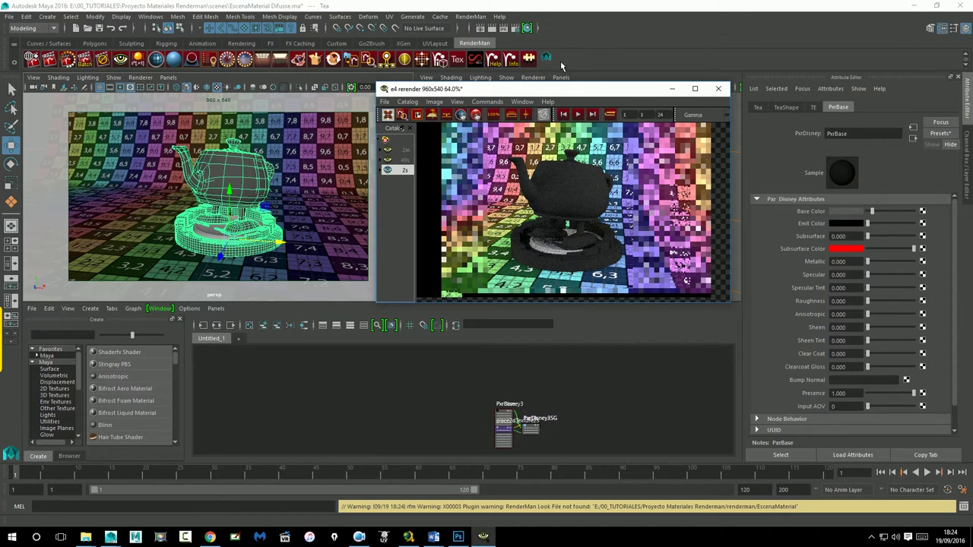
pyautogui.click(562, 67)
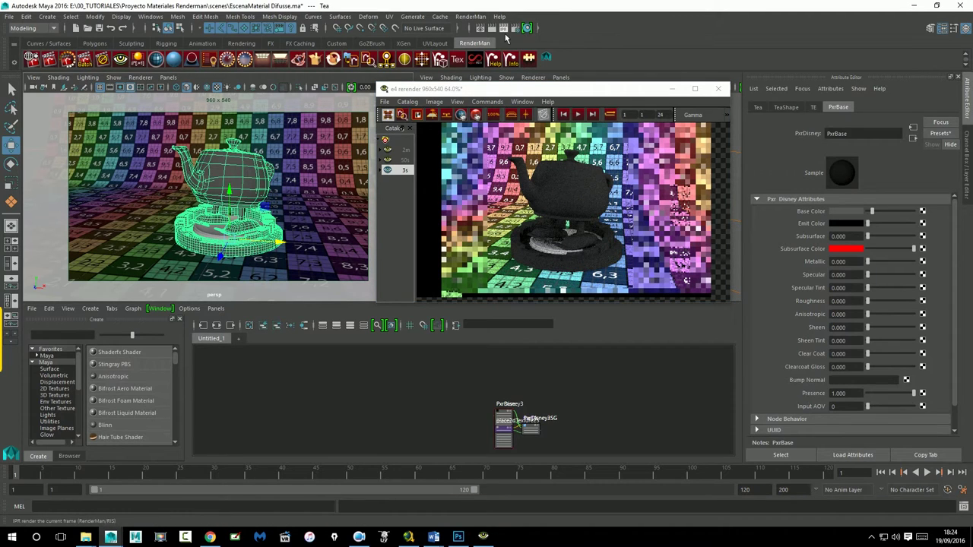
pyautogui.click(520, 65)
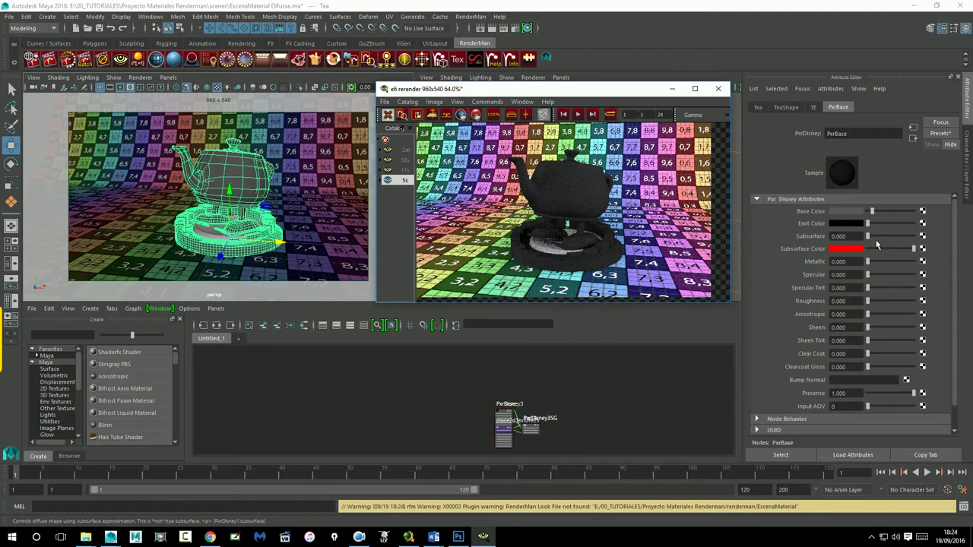
# Step: Adjust the Subsurface amount while re-rendering, settling at 0.146
pyautogui.moveTo(876, 243); pyautogui.dragTo(895, 243)
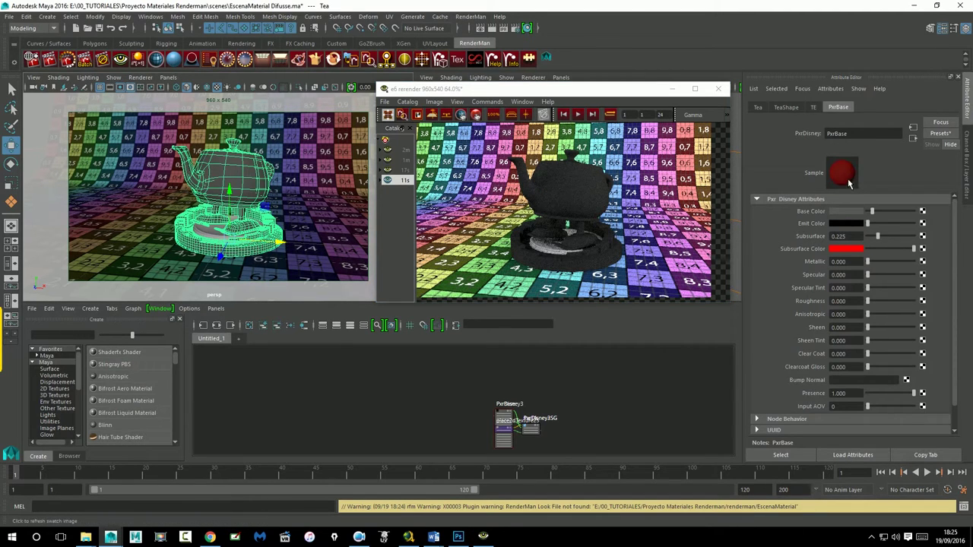
pyautogui.moveTo(878, 236); pyautogui.dragTo(879, 235)
pyautogui.click(67, 59)
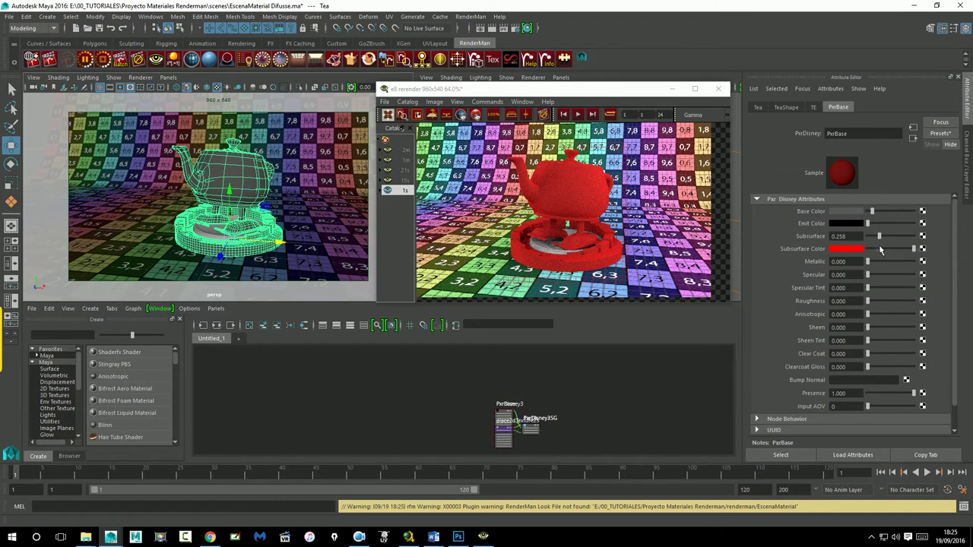
pyautogui.moveTo(879, 236); pyautogui.dragTo(885, 237)
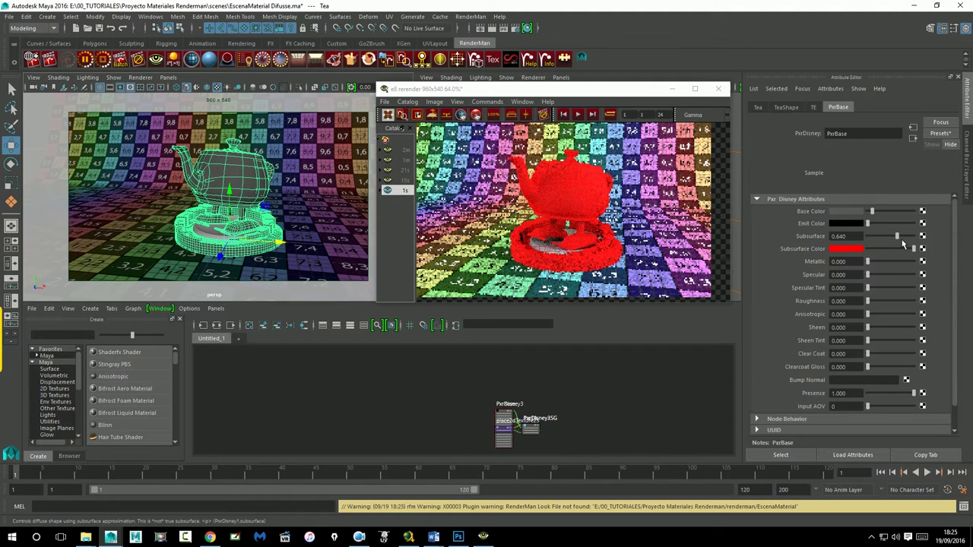
pyautogui.moveTo(874, 242); pyautogui.dragTo(881, 241)
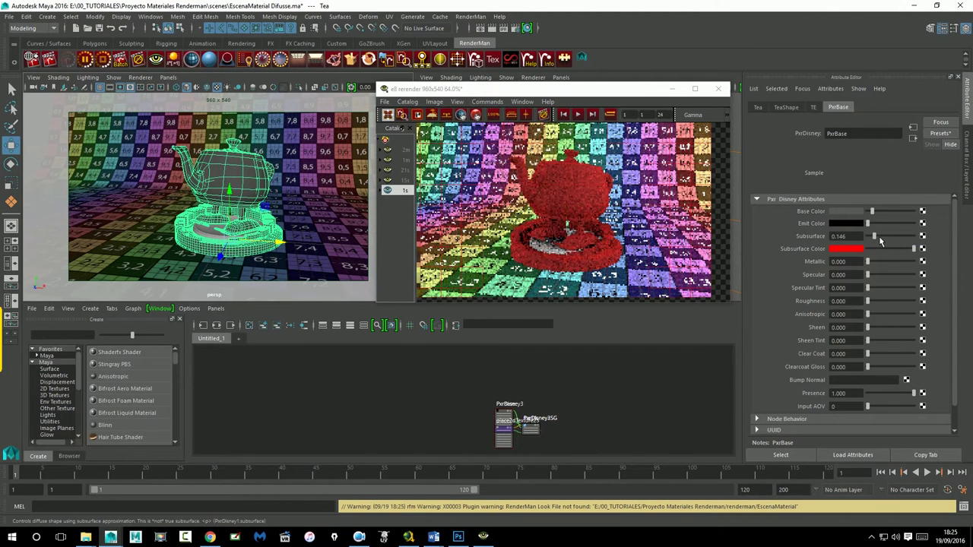
# Step: Set the teapot's Base Color to light pink (H 360, S 0.679, V 1) in the colour picker
pyautogui.click(844, 212)
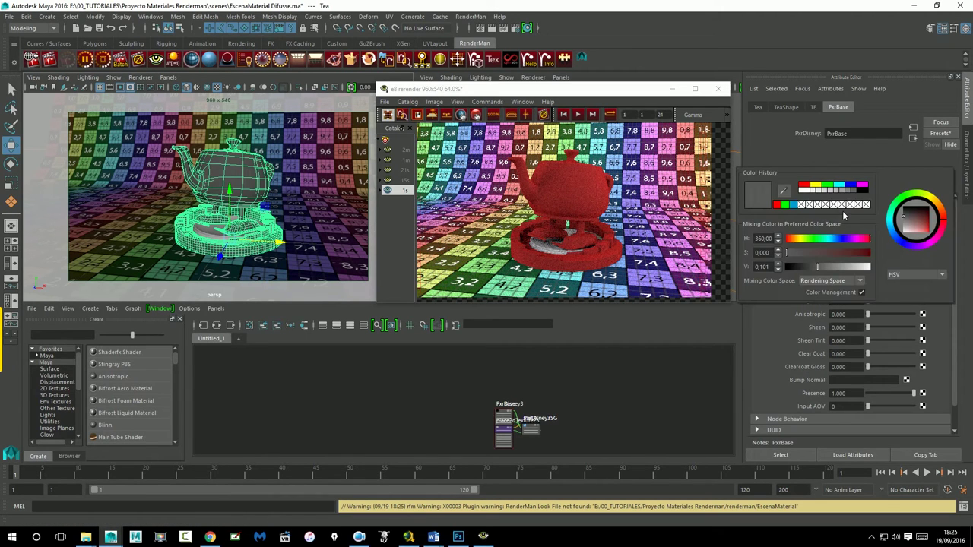
pyautogui.click(798, 242)
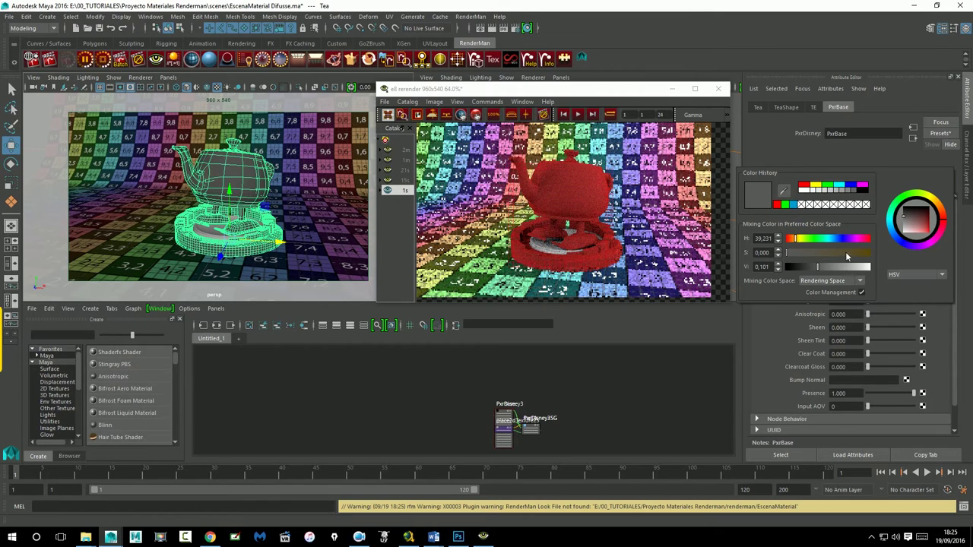
pyautogui.click(777, 203)
pyautogui.click(841, 254)
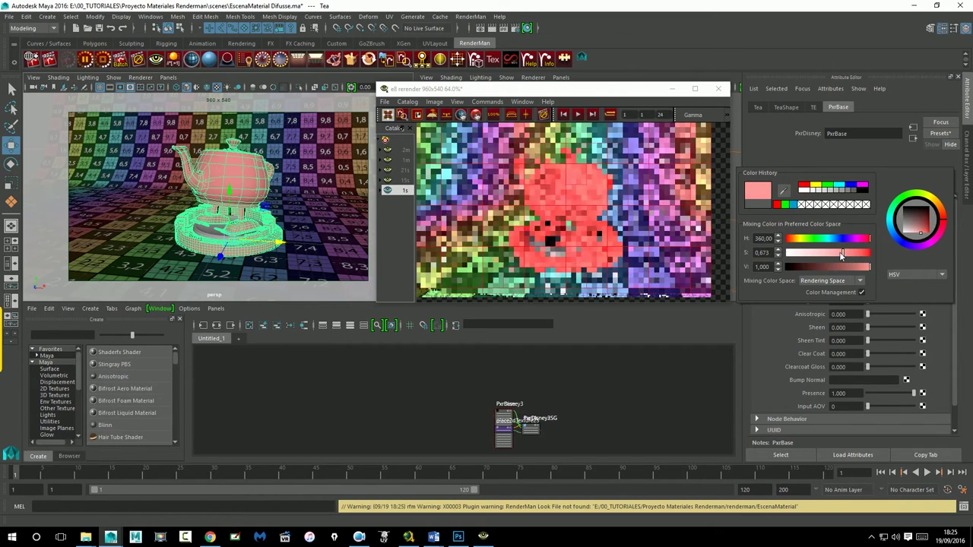
pyautogui.click(841, 253)
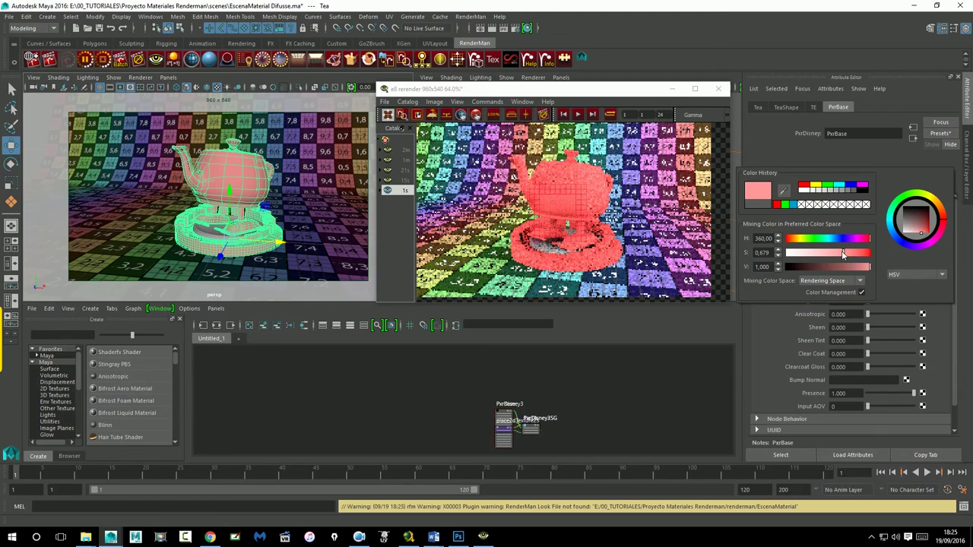
pyautogui.click(773, 147)
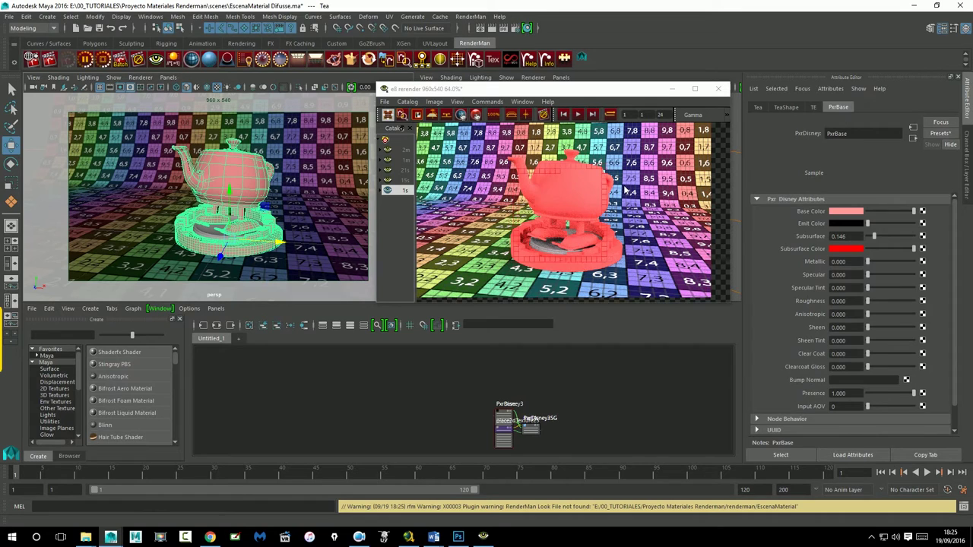
# Step: Make Subsurface Color blue, try Subsurface 0.326, and darken the base colour to deep red
pyautogui.click(852, 248)
pyautogui.click(811, 242)
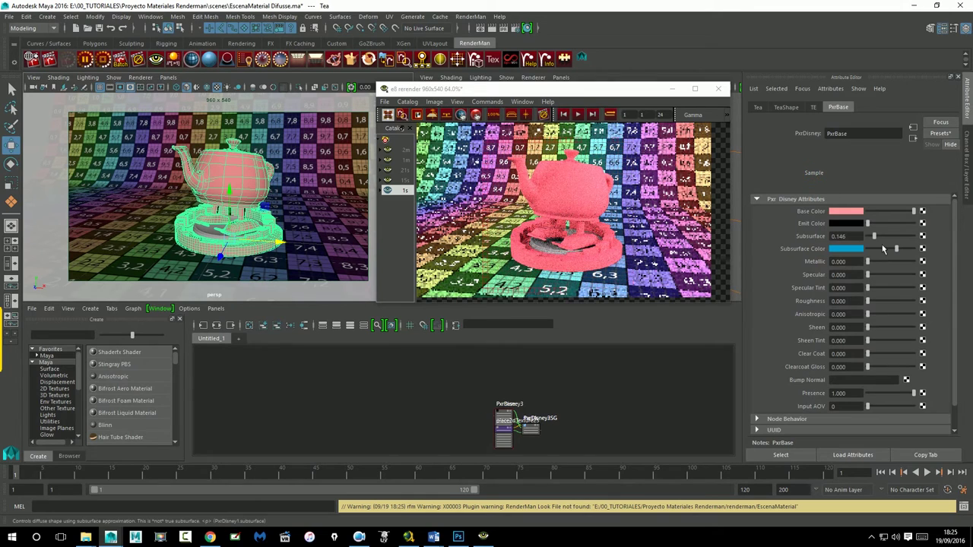
pyautogui.moveTo(881, 239); pyautogui.dragTo(887, 238)
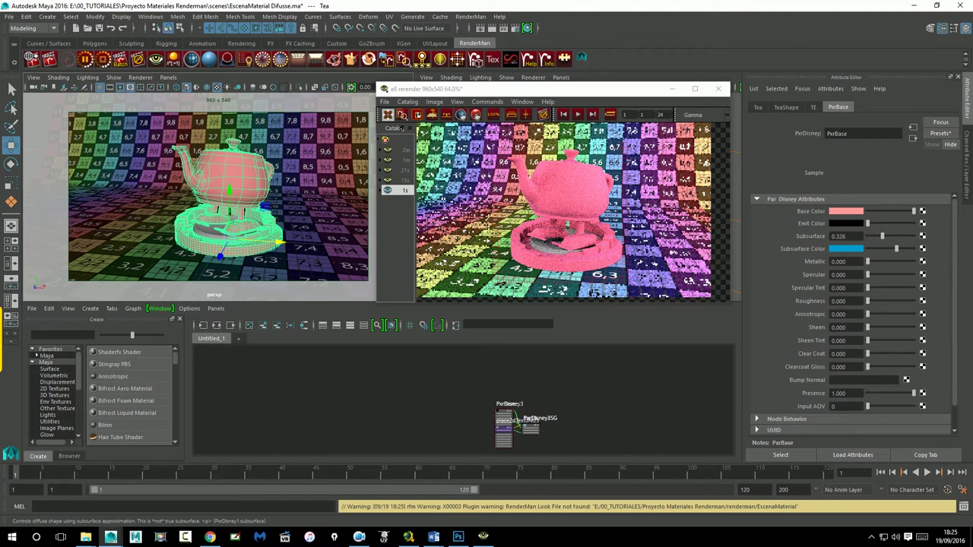
pyautogui.click(874, 250)
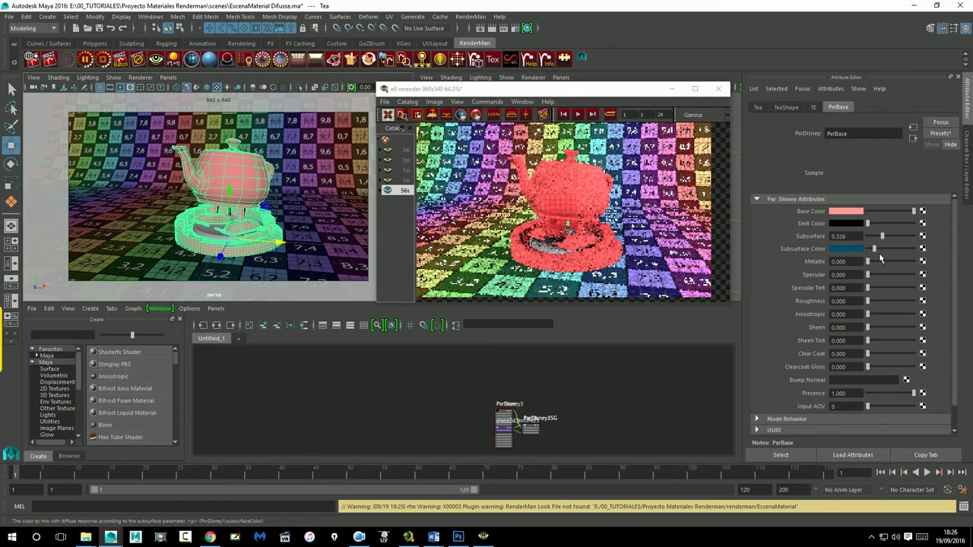
pyautogui.click(876, 211)
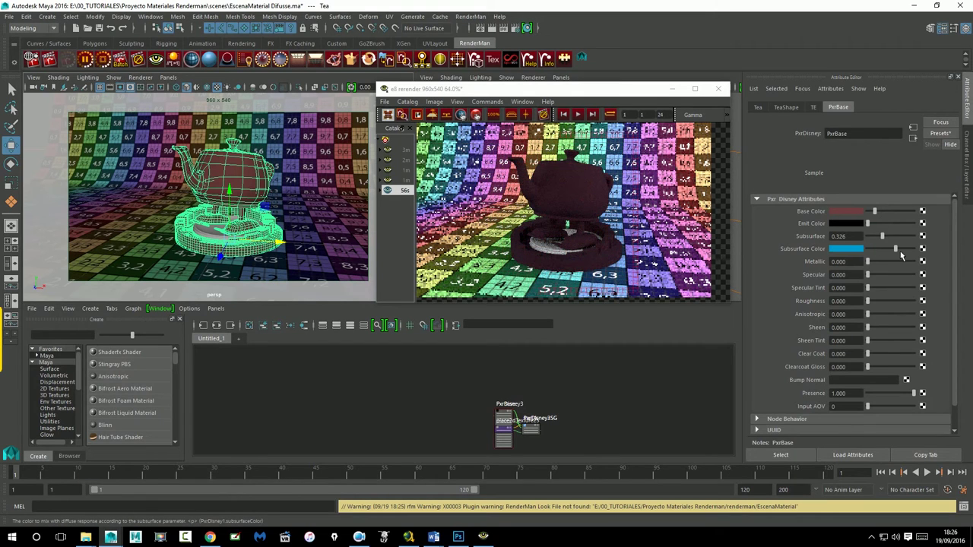
pyautogui.click(895, 249)
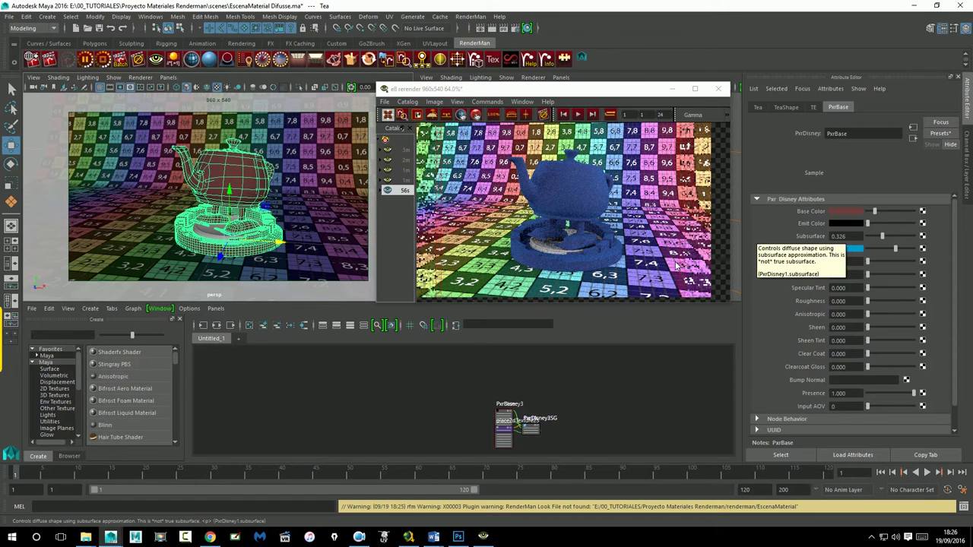
# Step: Set Subsurface to 0, test values from 0.034 to 0.640, then return Subsurface to 0
pyautogui.click(857, 238)
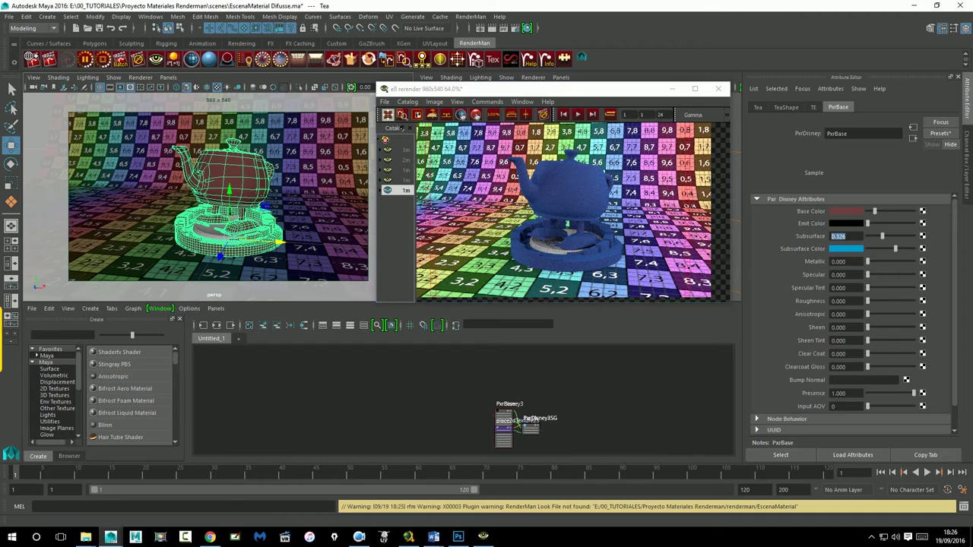
pyautogui.write('0')
pyautogui.press('Return')
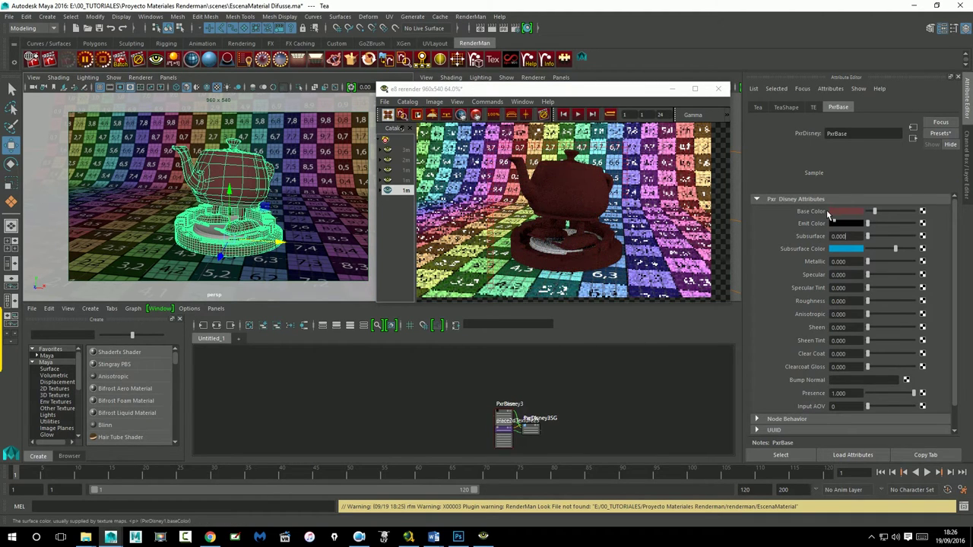
pyautogui.click(869, 236)
pyautogui.write('1.000')
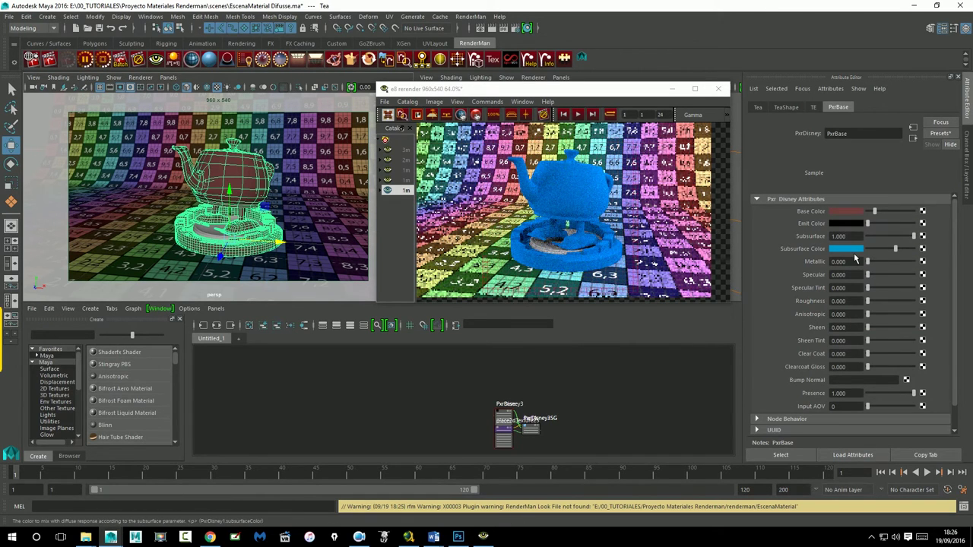
pyautogui.click(897, 236)
pyautogui.click(890, 237)
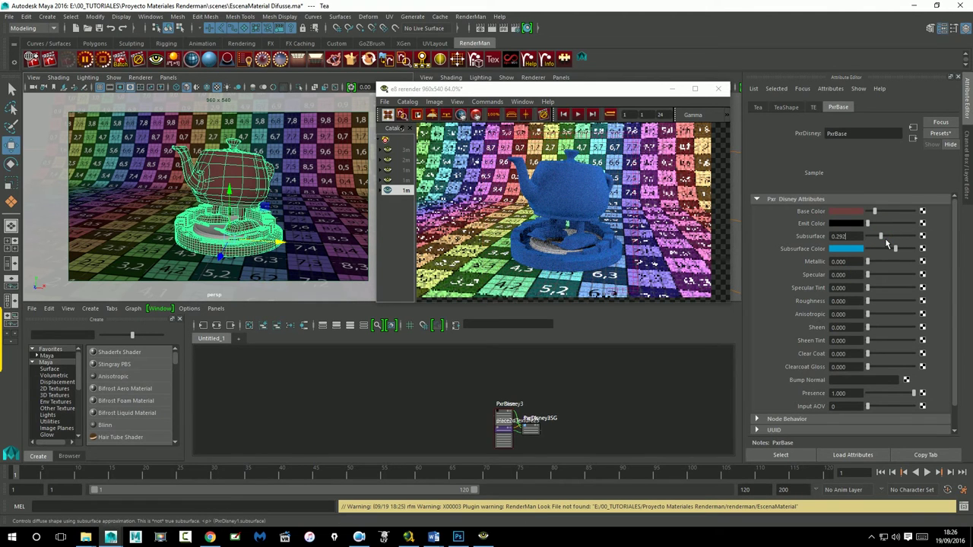
pyautogui.click(885, 238)
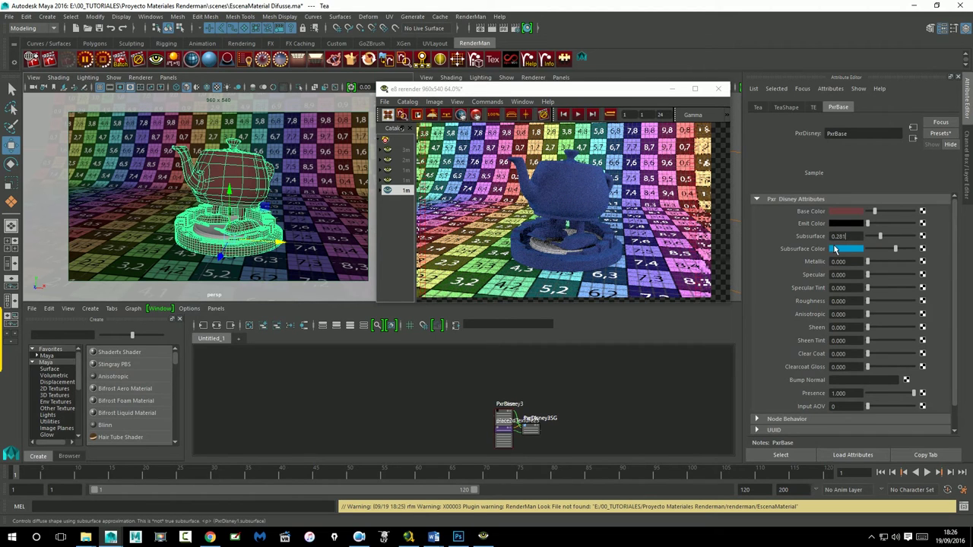
pyautogui.write('0')
pyautogui.press('Return')
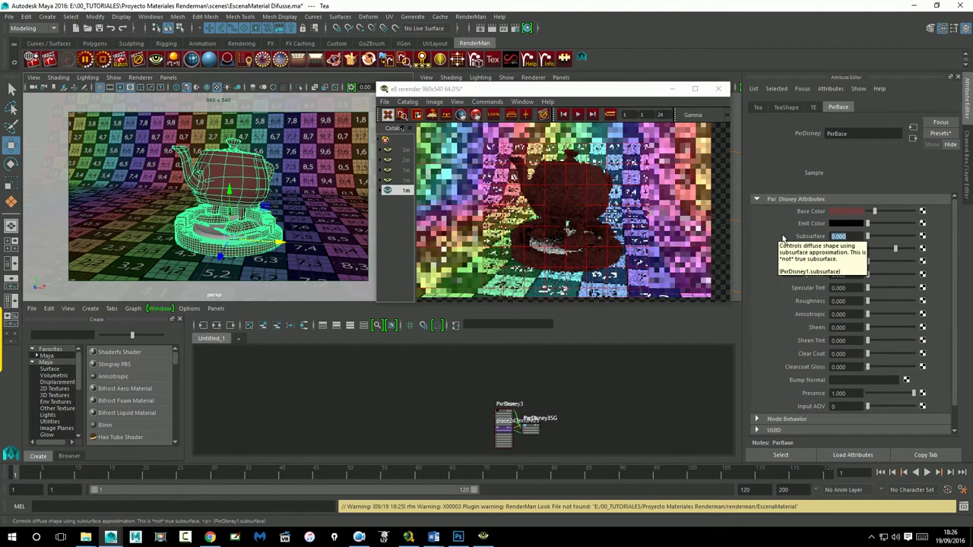
# Step: Turn Subsurface Color black and set Base Color to a slightly darkened pure red
pyautogui.click(855, 249)
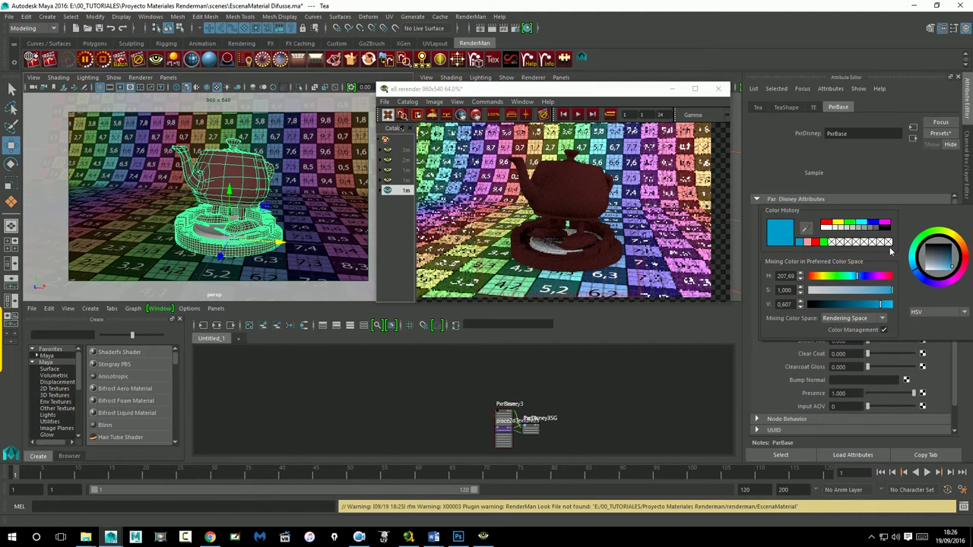
pyautogui.moveTo(895, 250); pyautogui.dragTo(869, 250)
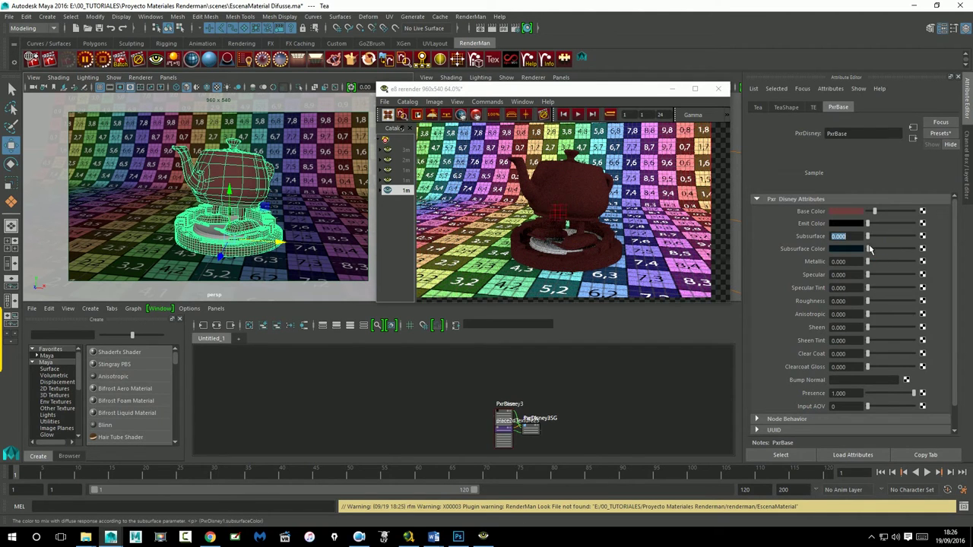
pyautogui.click(846, 211)
pyautogui.click(815, 184)
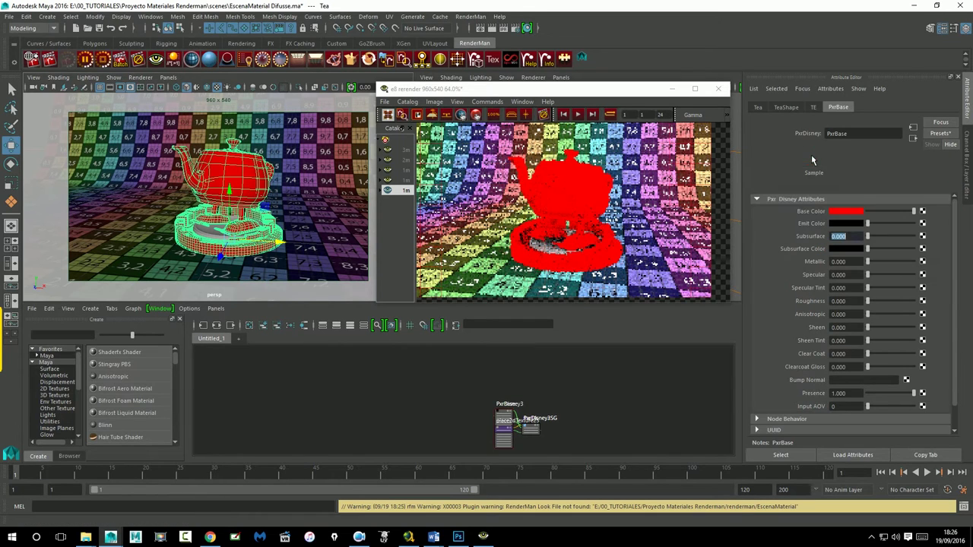
pyautogui.click(891, 212)
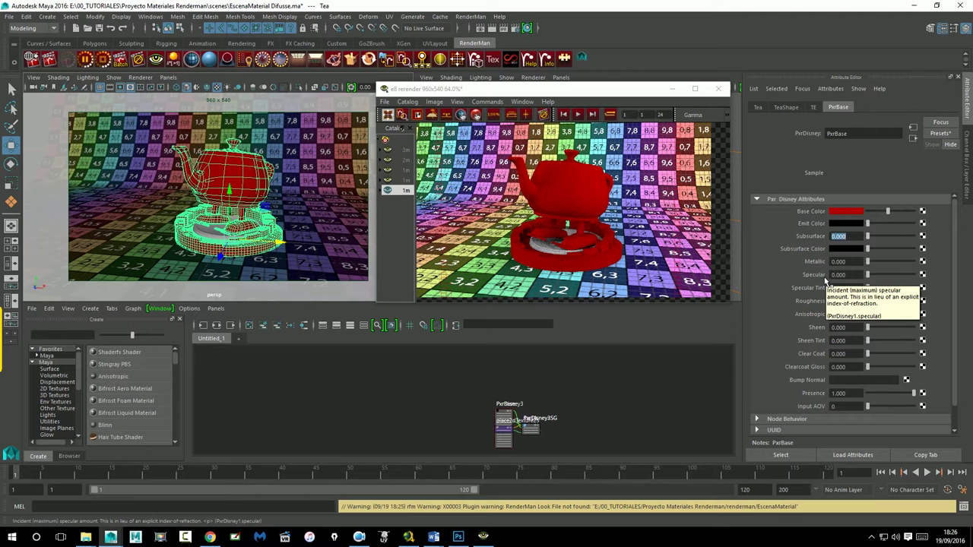
# Step: Raise Specular in steps, leaving it at 0.438 for a glossy teapot
pyautogui.moveTo(870, 276); pyautogui.dragTo(885, 278)
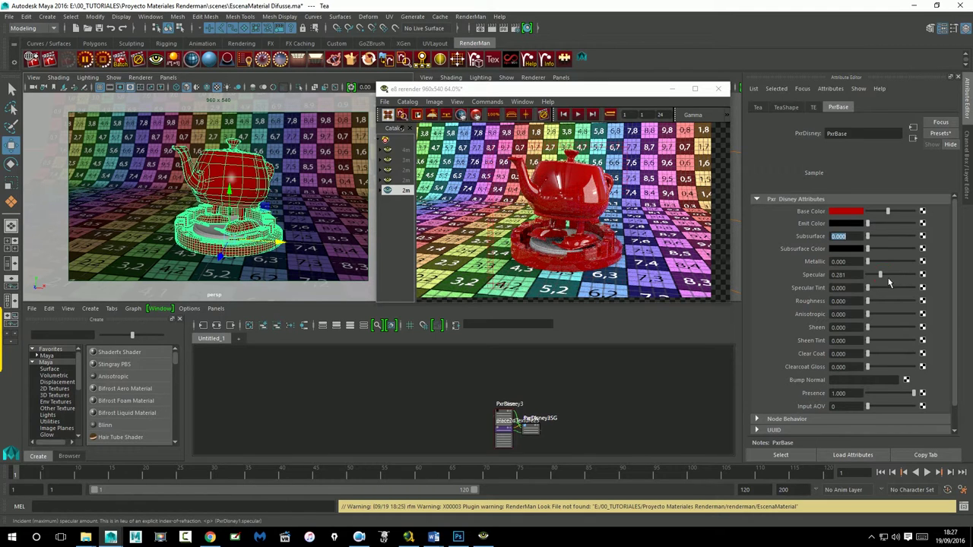
pyautogui.moveTo(888, 279); pyautogui.dragTo(901, 279)
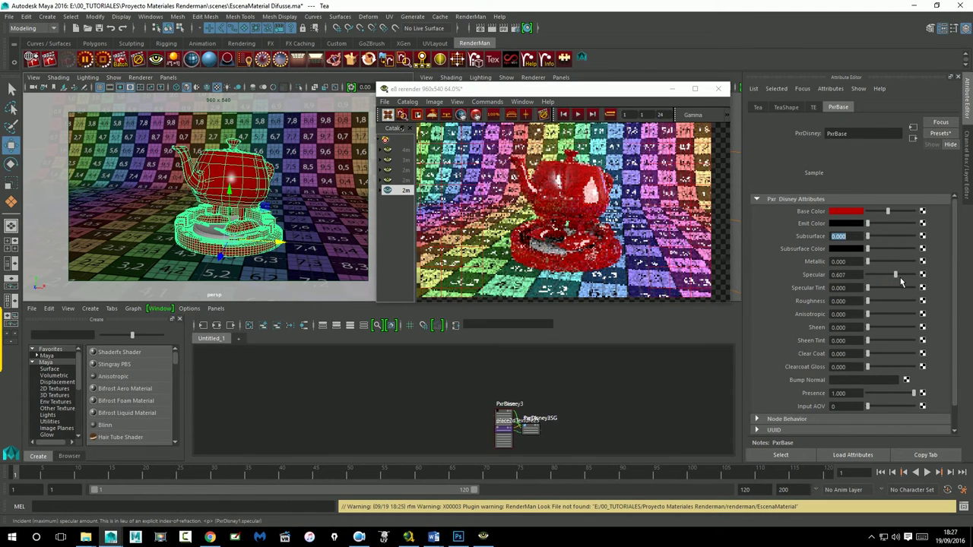
pyautogui.moveTo(897, 275)
pyautogui.mouseDown()
pyautogui.moveTo(914, 276)
pyautogui.moveTo(893, 281)
pyautogui.mouseUp()
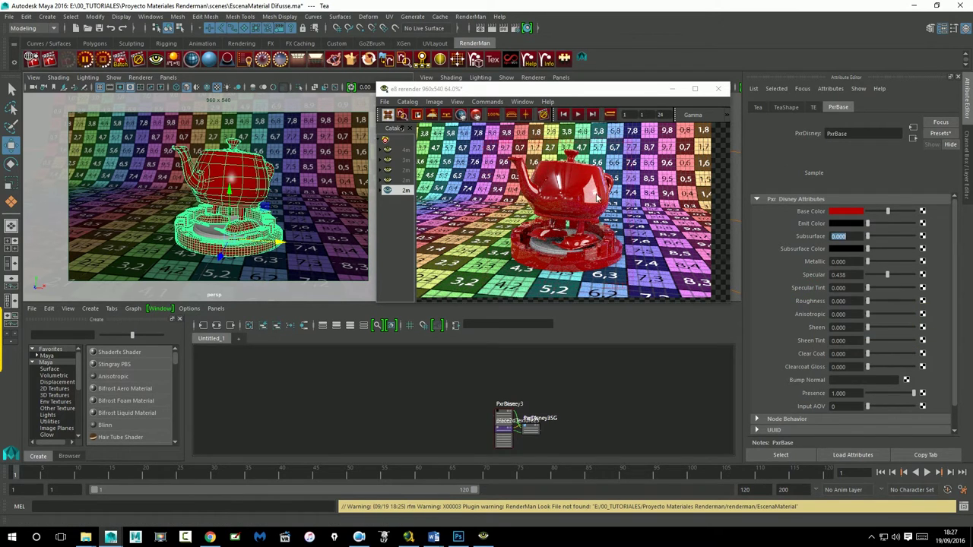
pyautogui.click(881, 289)
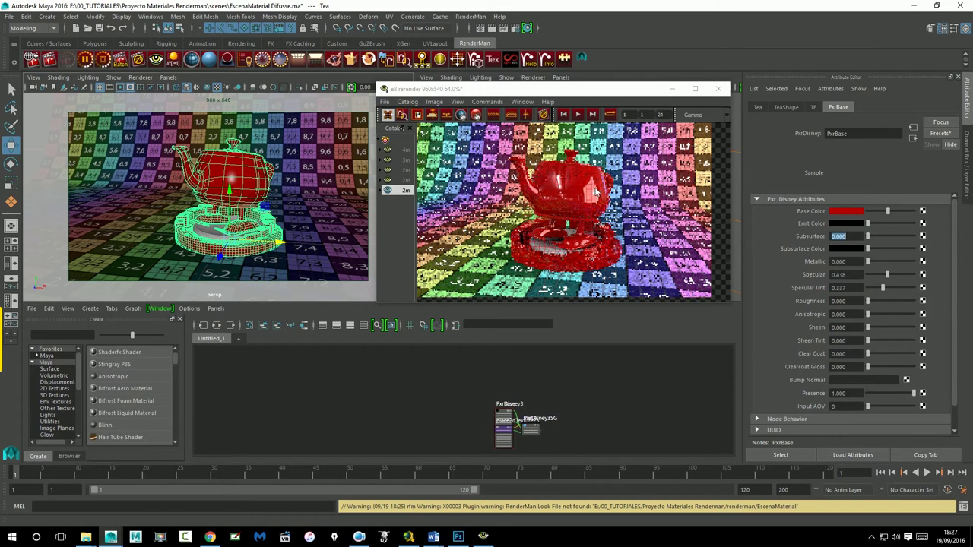
pyautogui.click(896, 288)
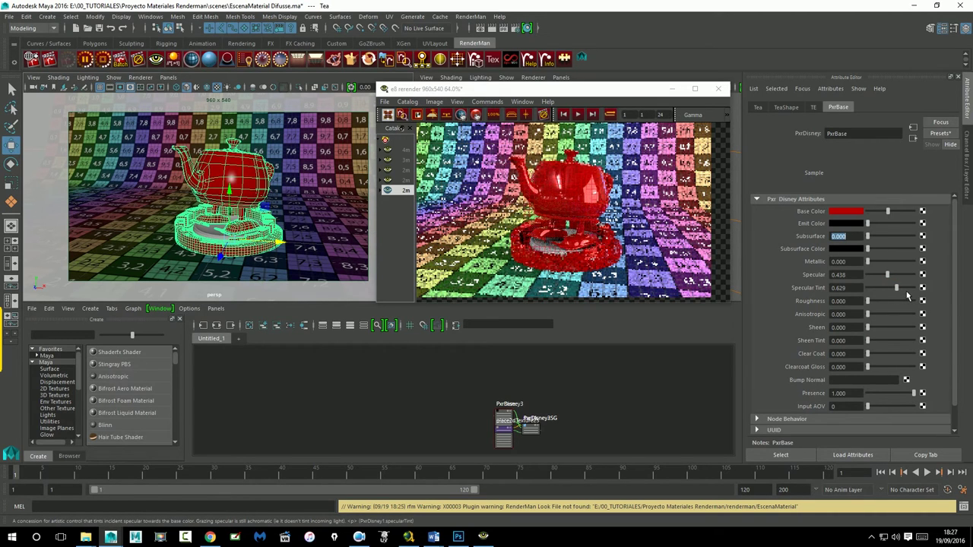
pyautogui.click(906, 292)
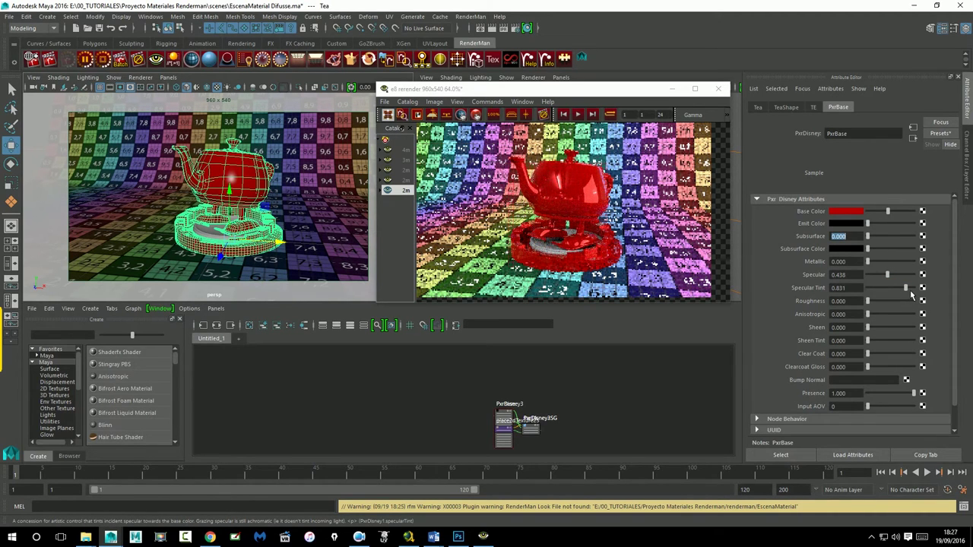
pyautogui.click(916, 289)
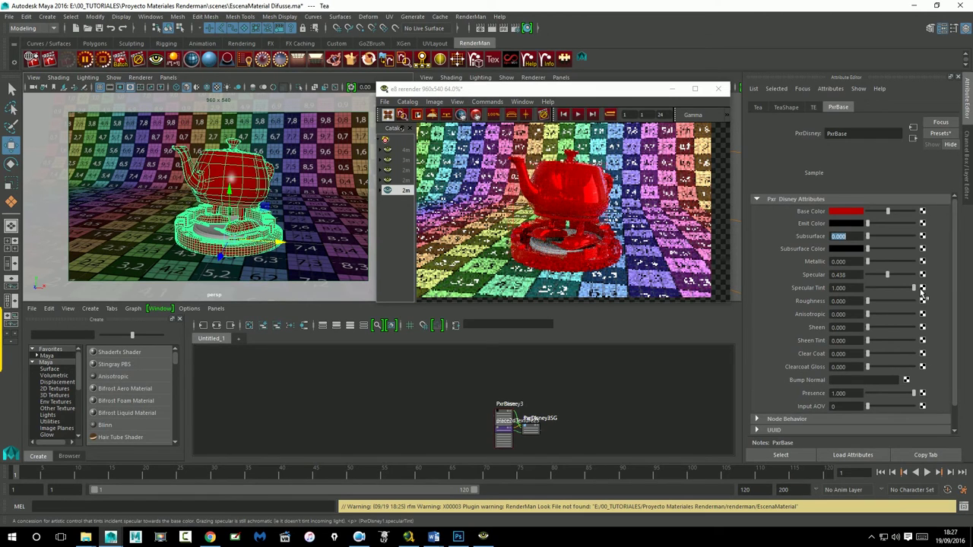
pyautogui.click(867, 289)
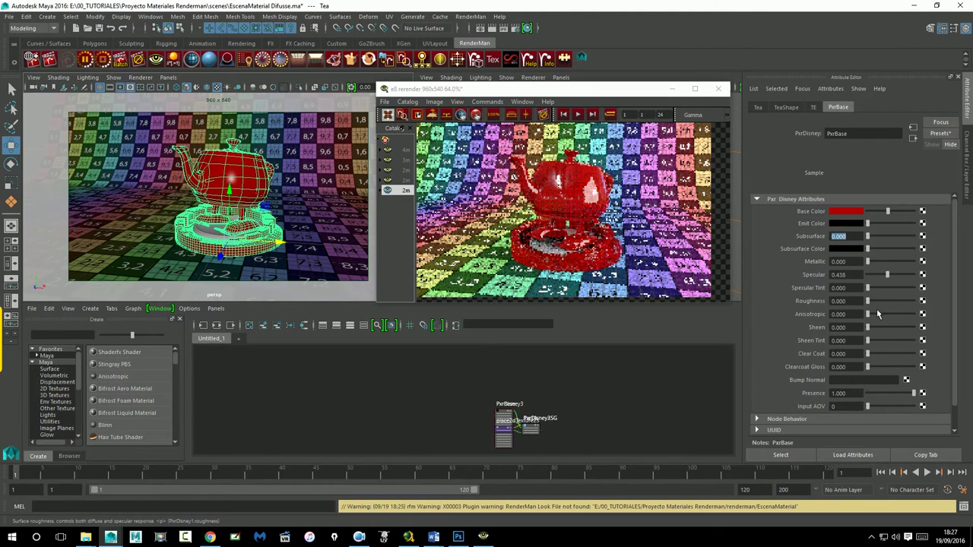
# Step: Test increasing Roughness values on the teapot shader, then drag Roughness back to 0
pyautogui.doubleClick(839, 302)
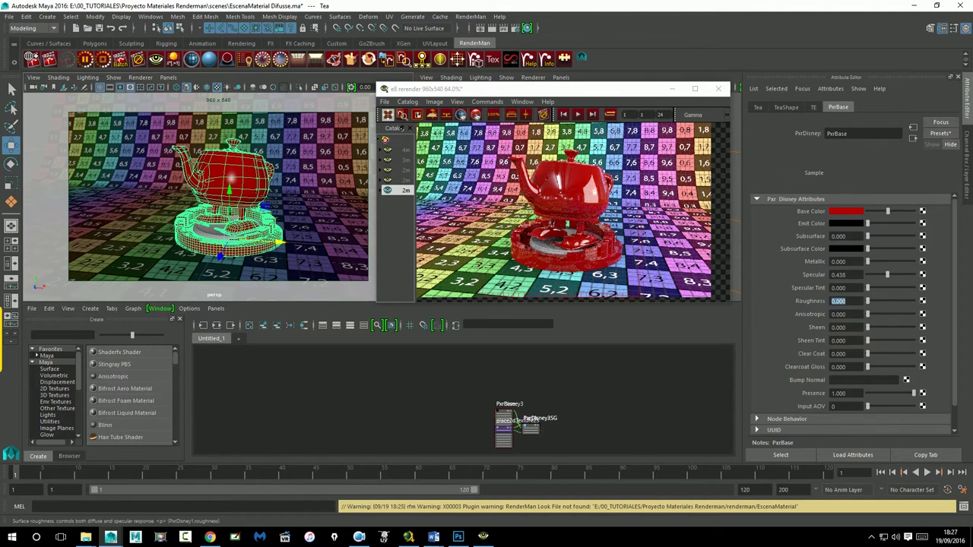
pyautogui.write('0.045')
pyautogui.click(873, 301)
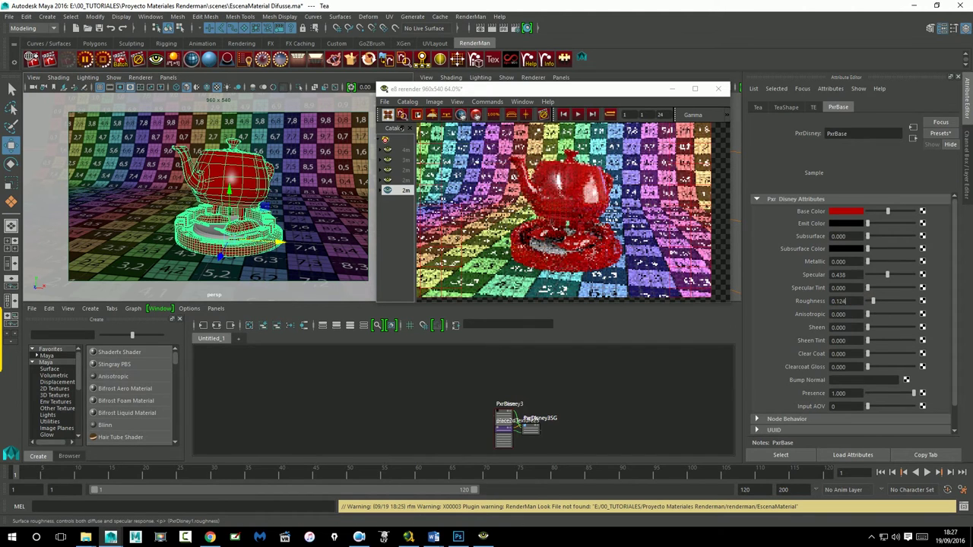
pyautogui.click(878, 302)
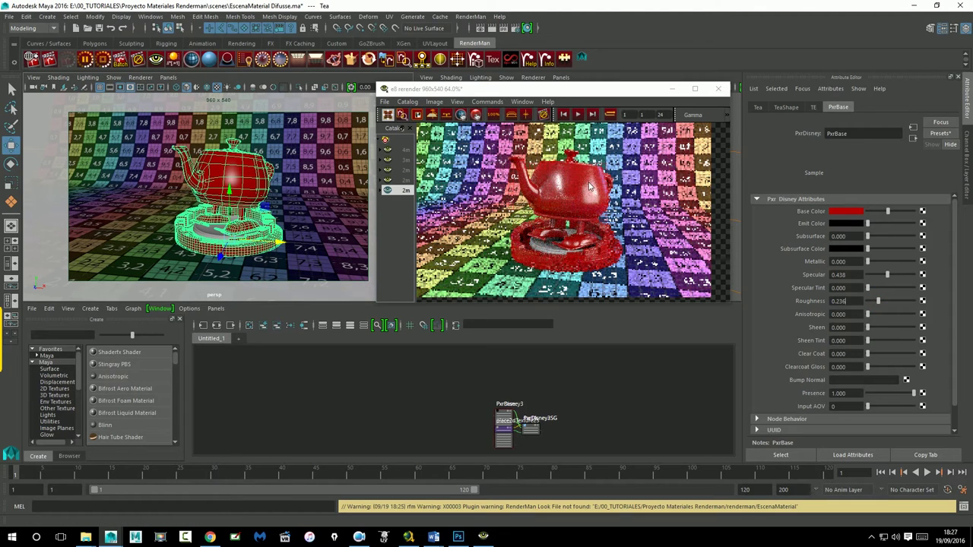
pyautogui.click(882, 301)
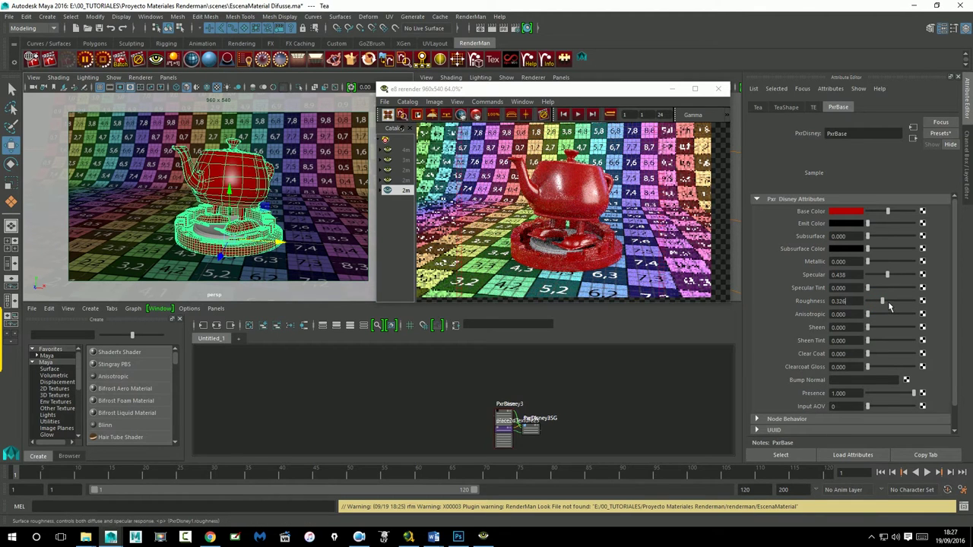
pyautogui.click(889, 302)
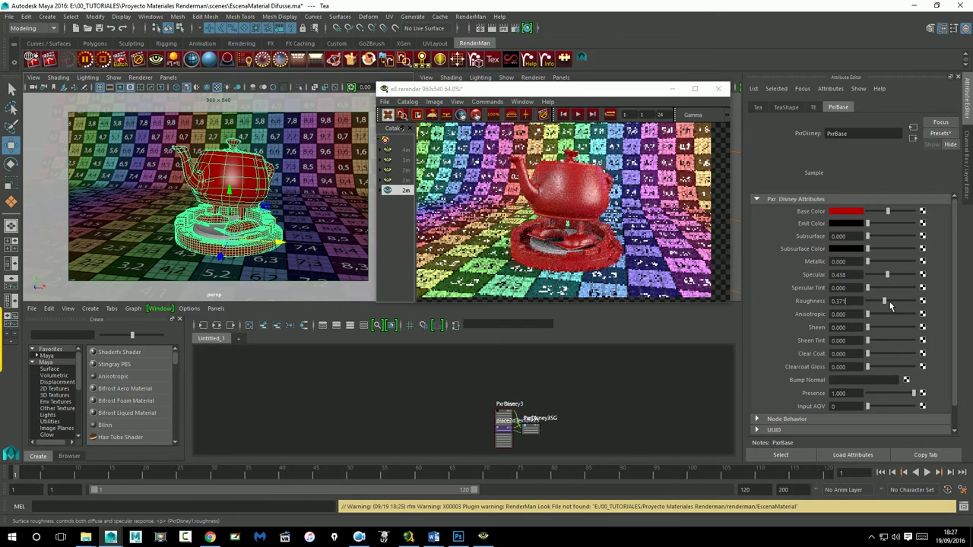
pyautogui.moveTo(889, 302)
pyautogui.mouseDown()
pyautogui.moveTo(867, 301)
pyautogui.moveTo(867, 275)
pyautogui.moveTo(894, 267)
pyautogui.mouseUp()
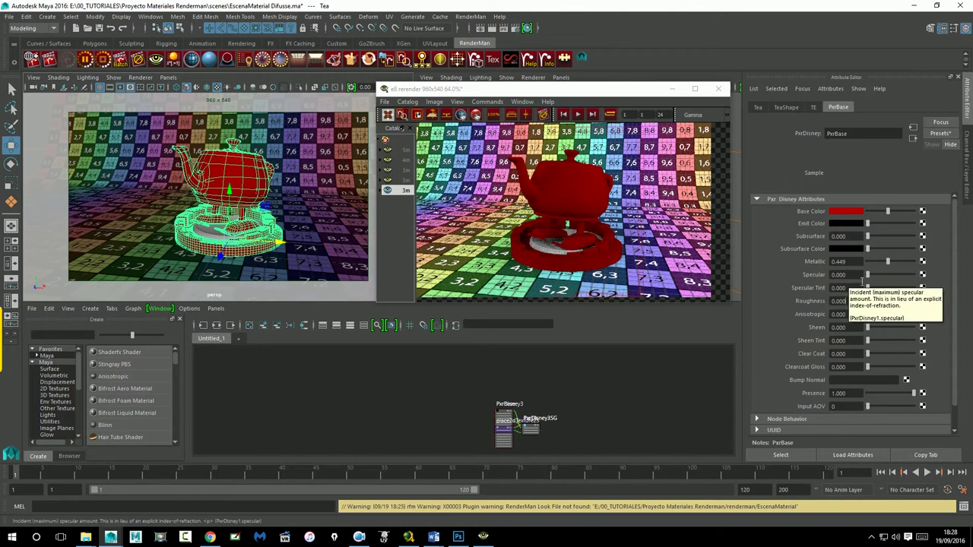
# Step: Set Specular to 0.022, compare Metallic at 1.0, then return Metallic to 0
pyautogui.moveTo(867, 274); pyautogui.dragTo(873, 278)
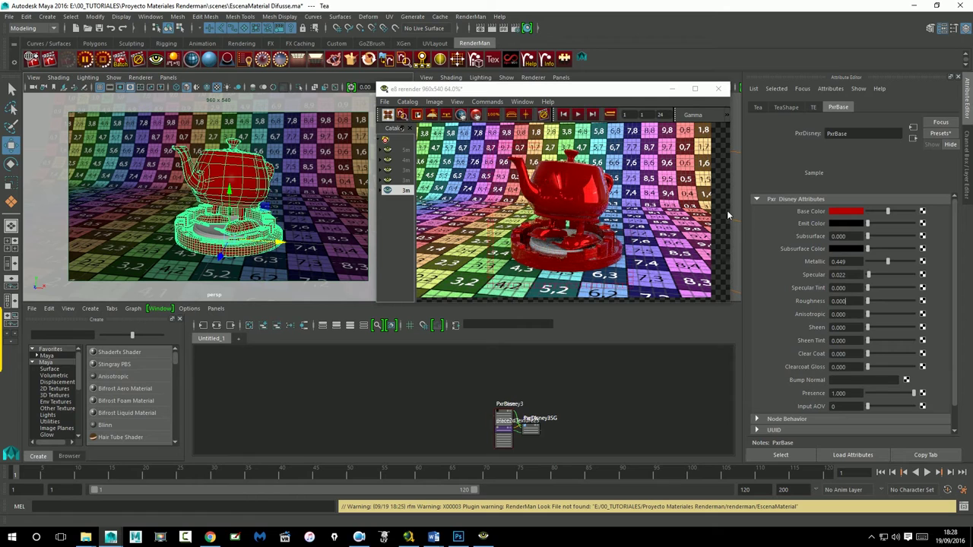
pyautogui.press('Return')
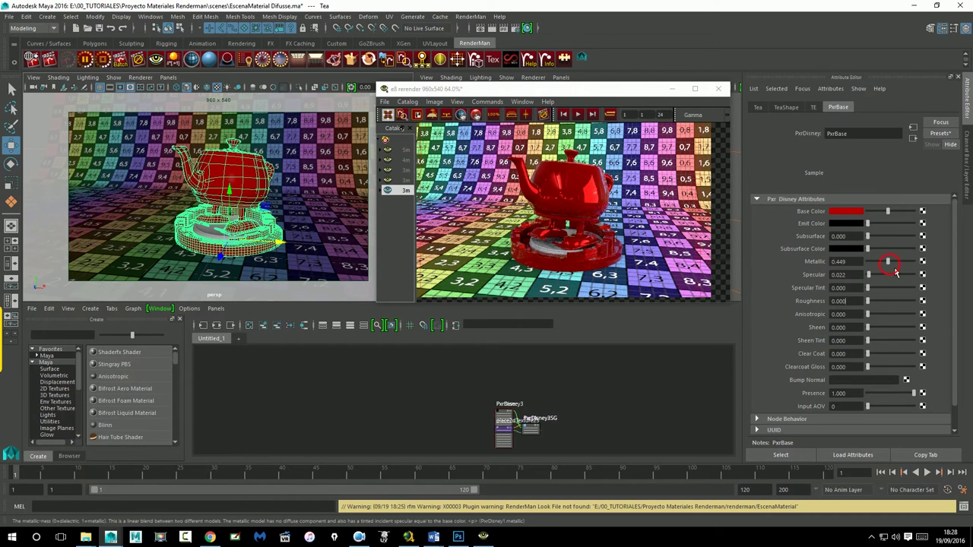
pyautogui.click(915, 263)
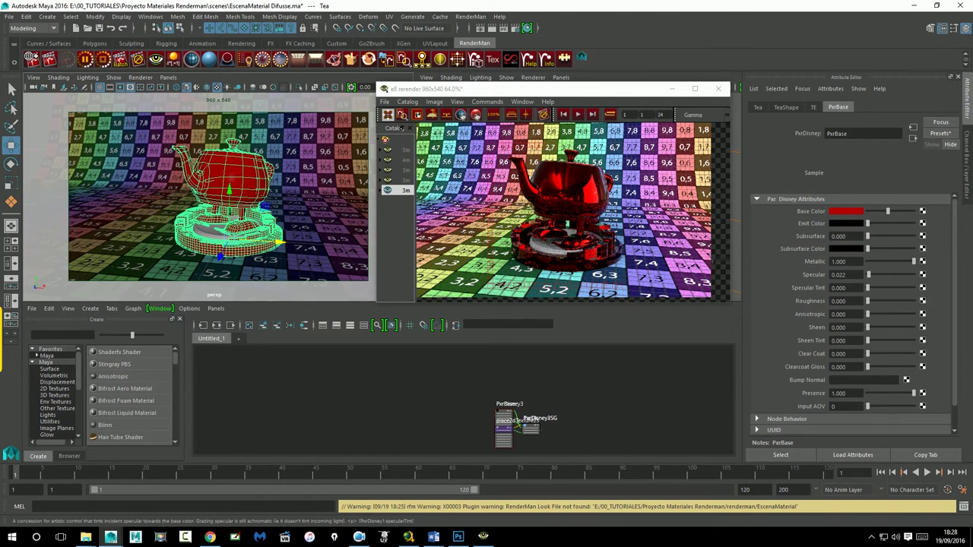
pyautogui.moveTo(913, 261); pyautogui.dragTo(867, 262)
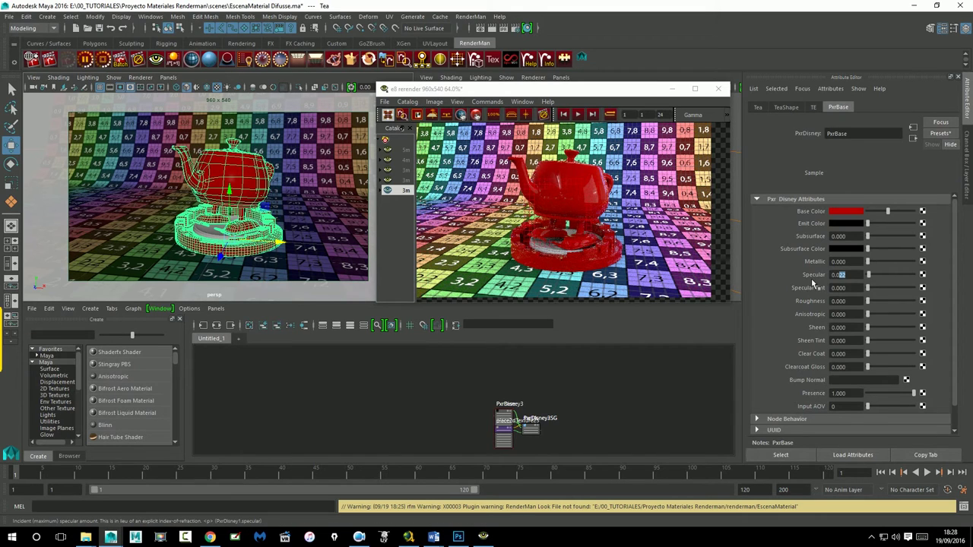
# Step: Reset the PxrDisney Specular to 0, then raise it to 0.438
pyautogui.click(860, 278)
pyautogui.moveTo(875, 276); pyautogui.dragTo(861, 278)
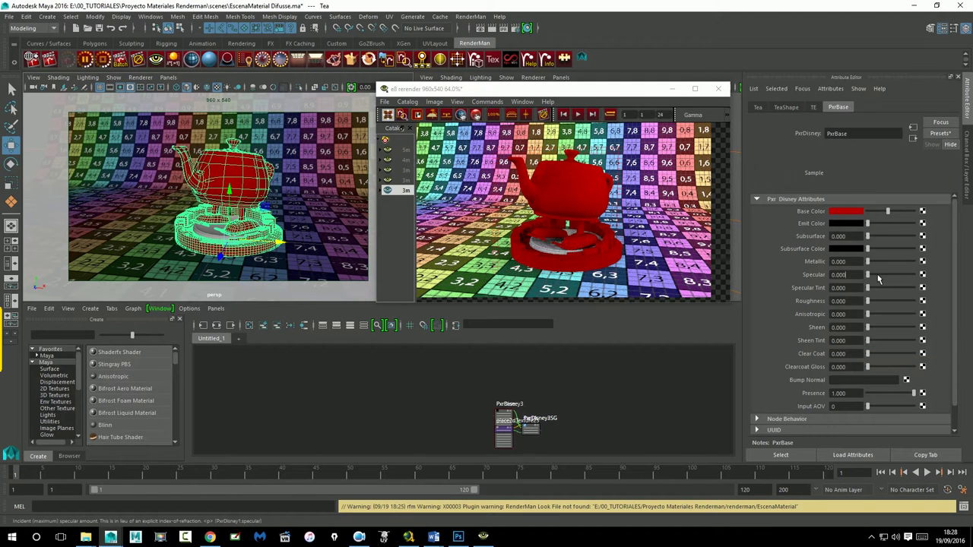
pyautogui.moveTo(878, 277); pyautogui.dragTo(892, 279)
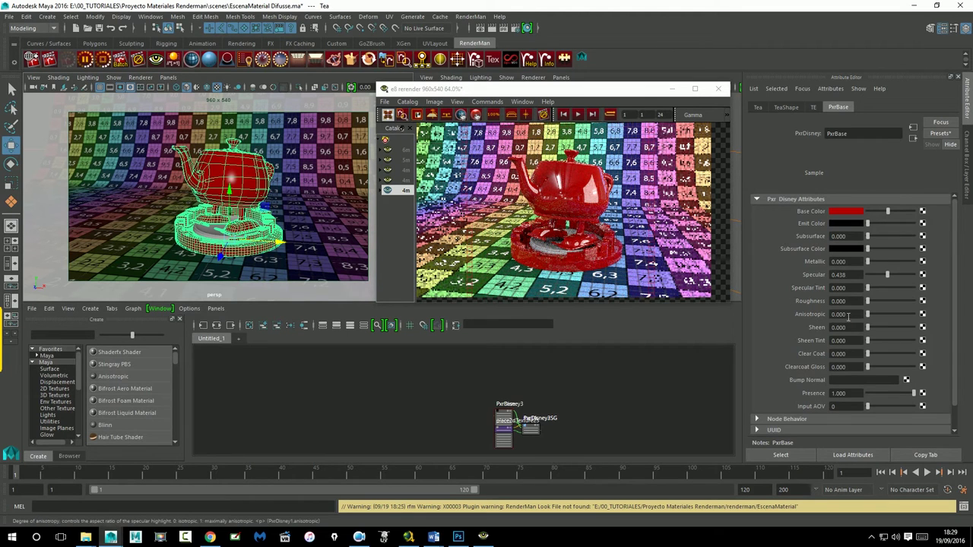
# Step: Set Anisotropic to -1 and raise Roughness to about 0.19
pyautogui.moveTo(848, 316); pyautogui.dragTo(822, 315)
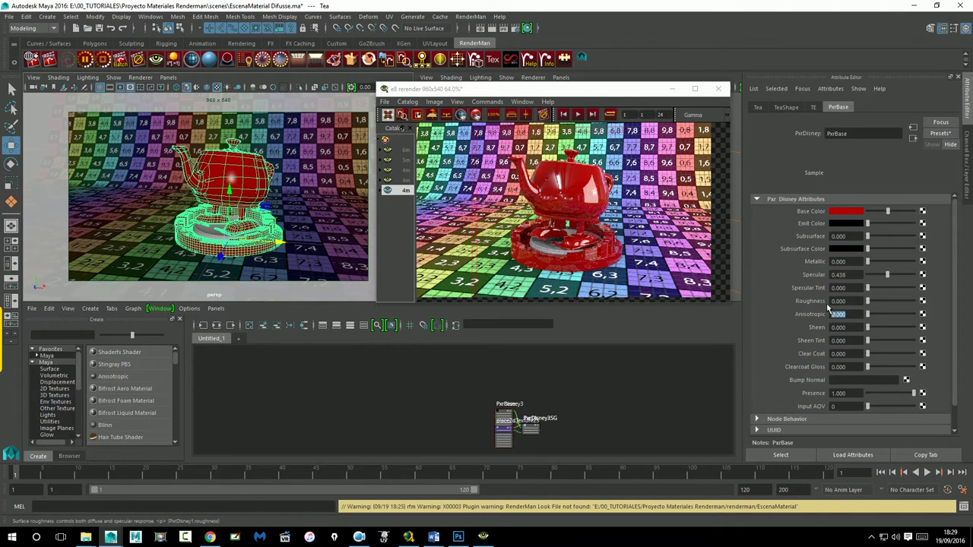
pyautogui.moveTo(875, 302); pyautogui.dragTo(878, 302)
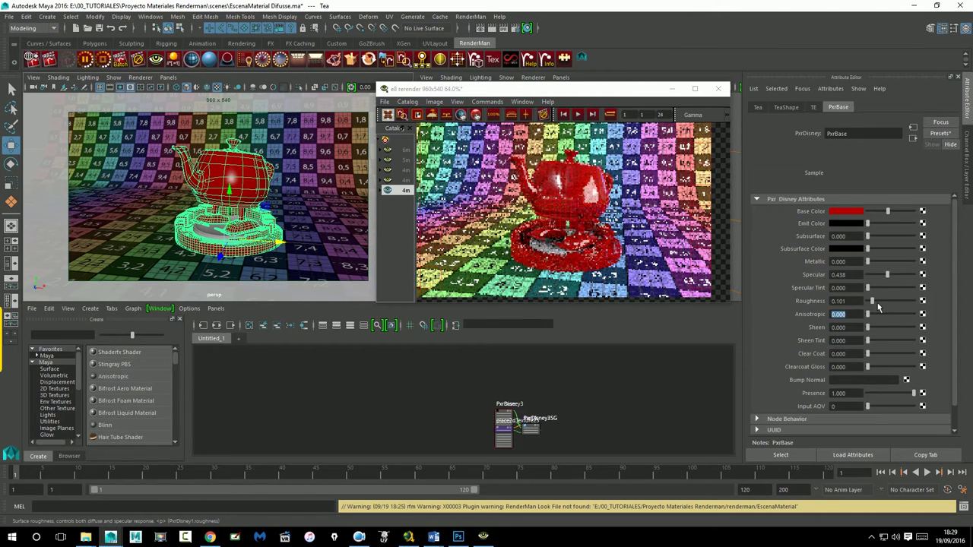
pyautogui.moveTo(878, 302); pyautogui.dragTo(882, 308)
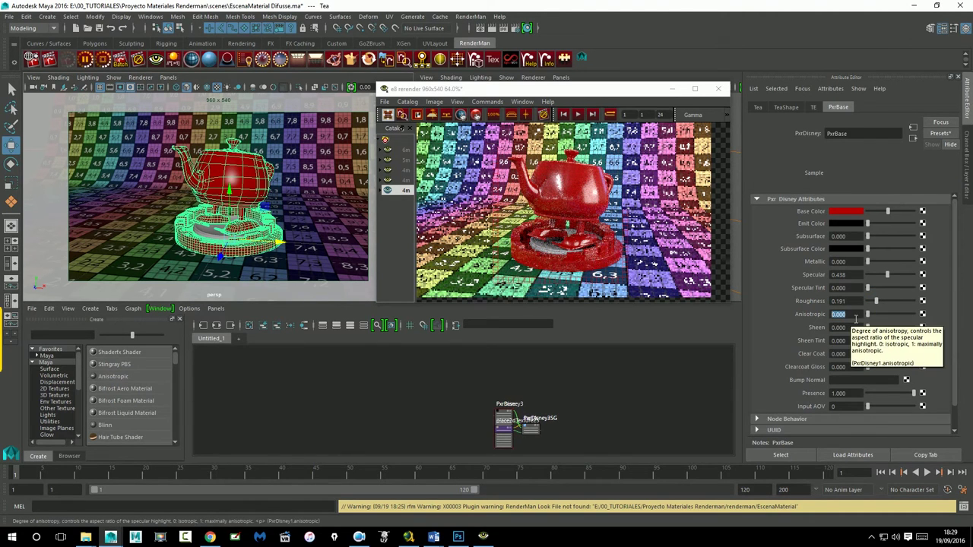
pyautogui.moveTo(809, 314)
pyautogui.write('-1')
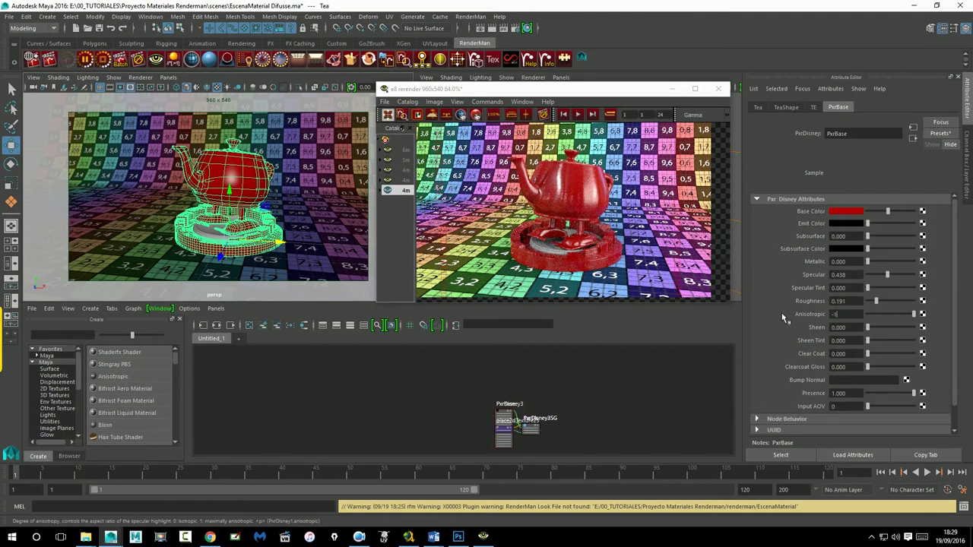
pyautogui.press('Return')
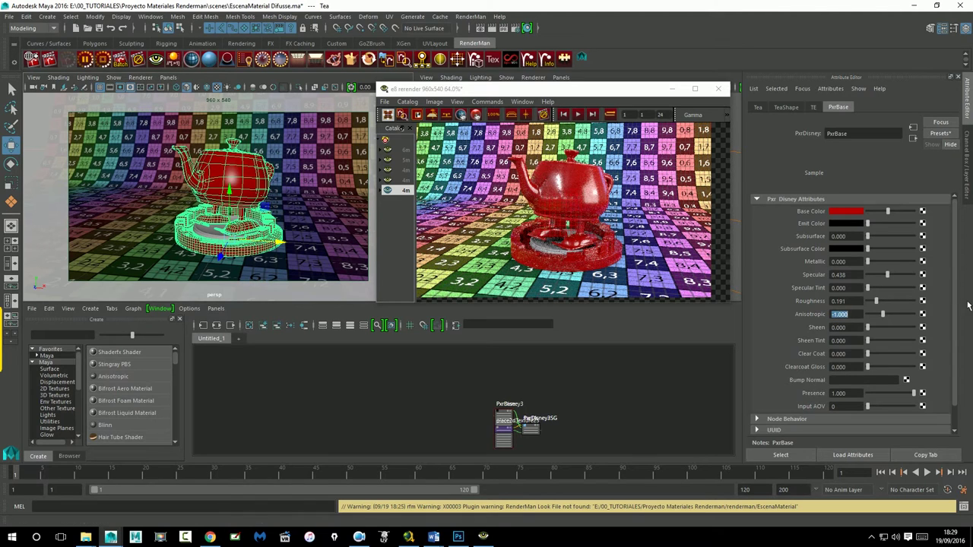
pyautogui.click(841, 301)
pyautogui.write('0.80')
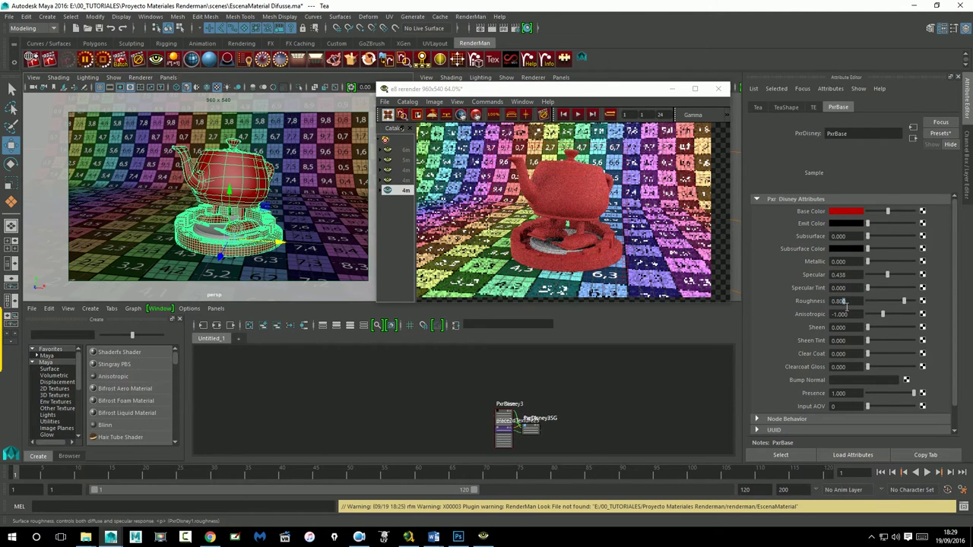
# Step: Raise Specular to 1.0 and set Roughness to 0.5 after trying 0.7
pyautogui.write('0.7')
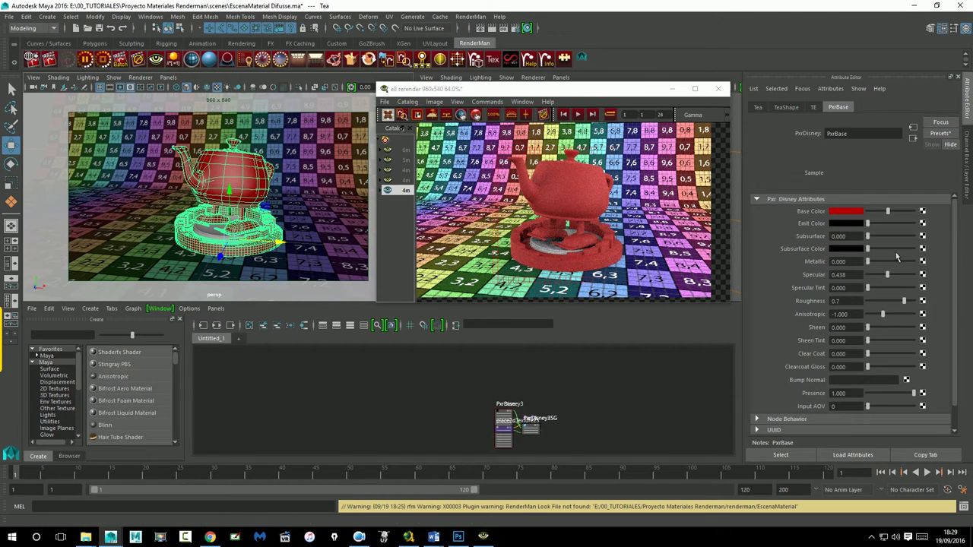
pyautogui.moveTo(887, 275); pyautogui.dragTo(920, 275)
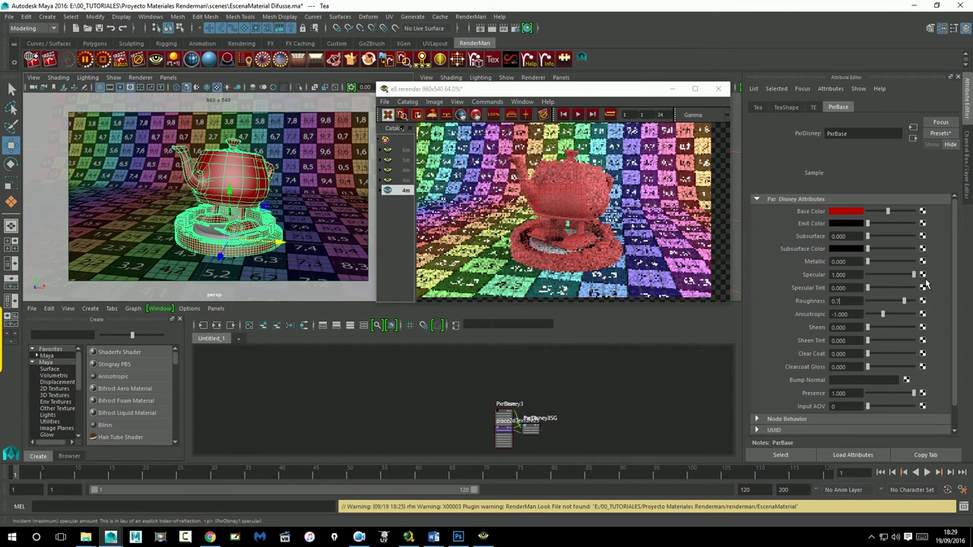
pyautogui.click(842, 301)
pyautogui.write('0.5')
pyautogui.press('Return')
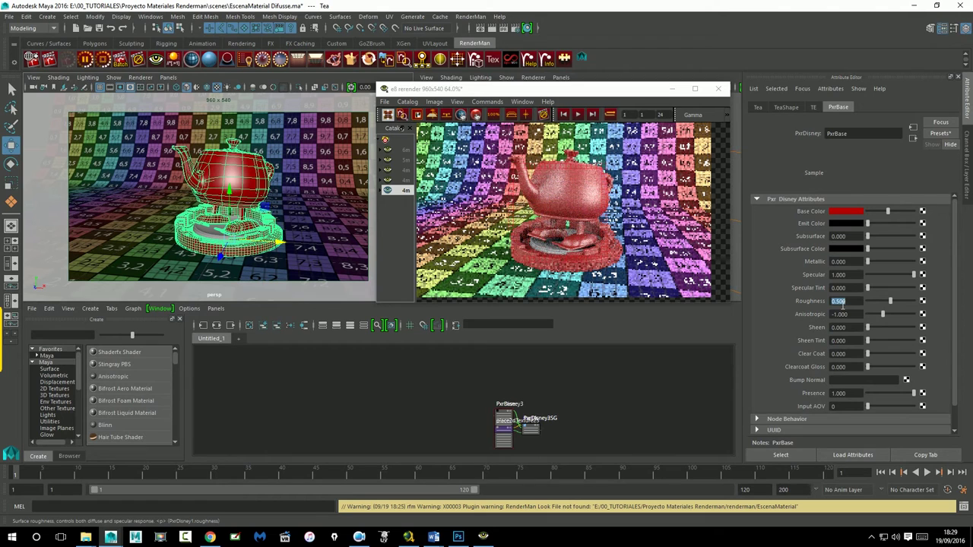
# Step: Set Anisotropic to 1 and return to the render view
pyautogui.click(850, 314)
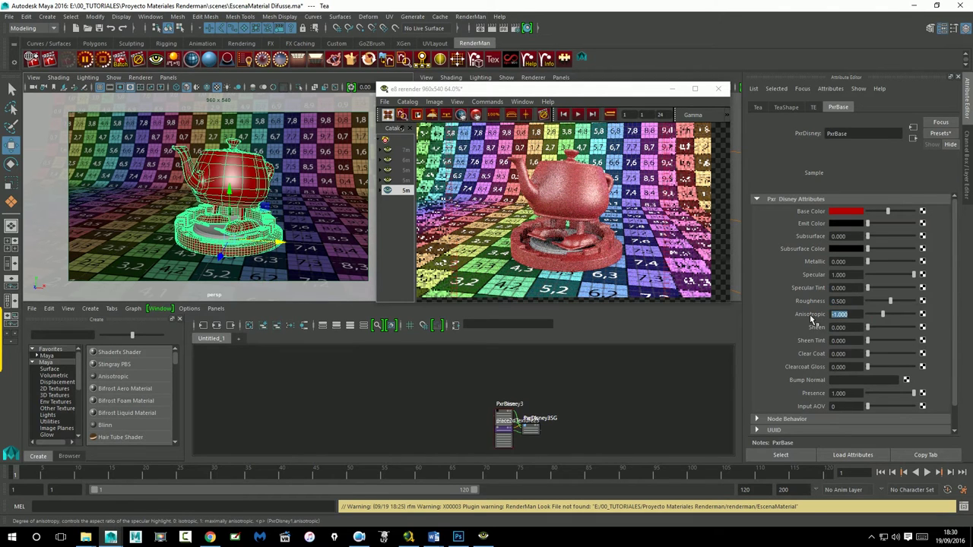
pyautogui.write('1')
pyautogui.press('Return')
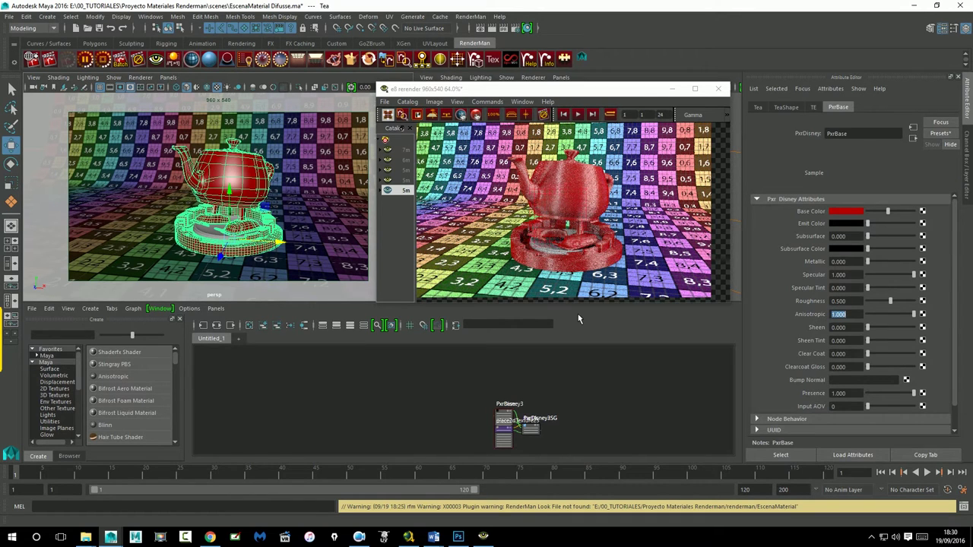
pyautogui.press('Return')
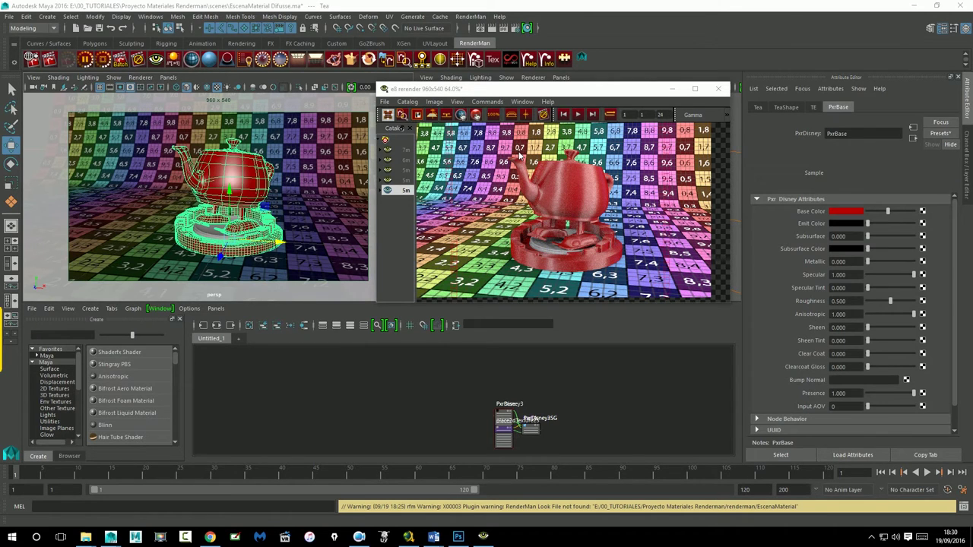
pyautogui.click(622, 211)
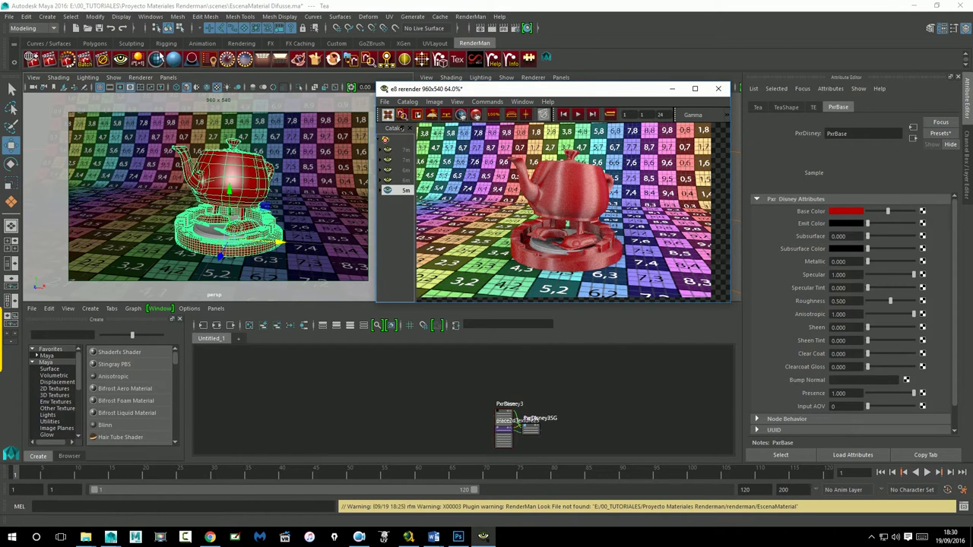
# Step: Open the UV Editor from the polygon tool set and position it beside the viewport
pyautogui.click(99, 43)
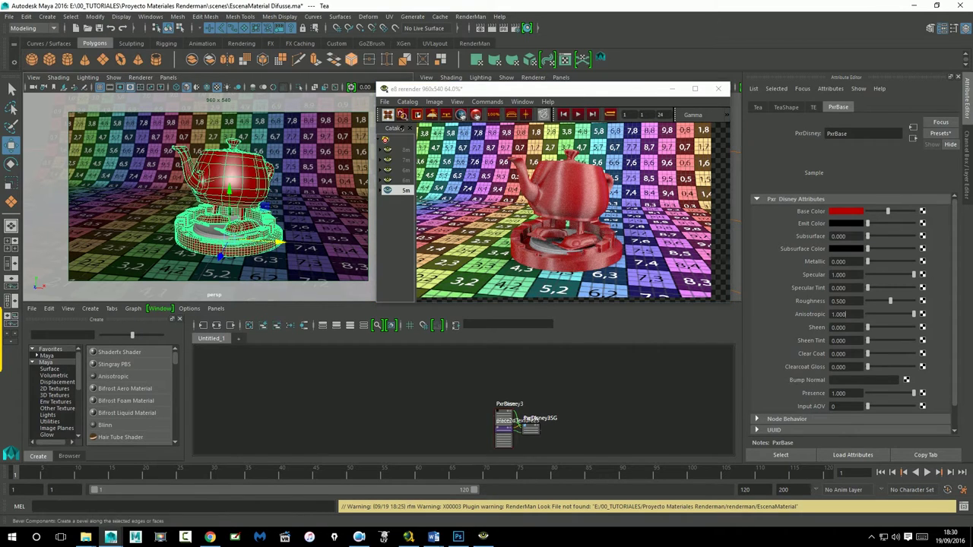
pyautogui.click(566, 61)
pyautogui.moveTo(350, 220); pyautogui.dragTo(123, 204)
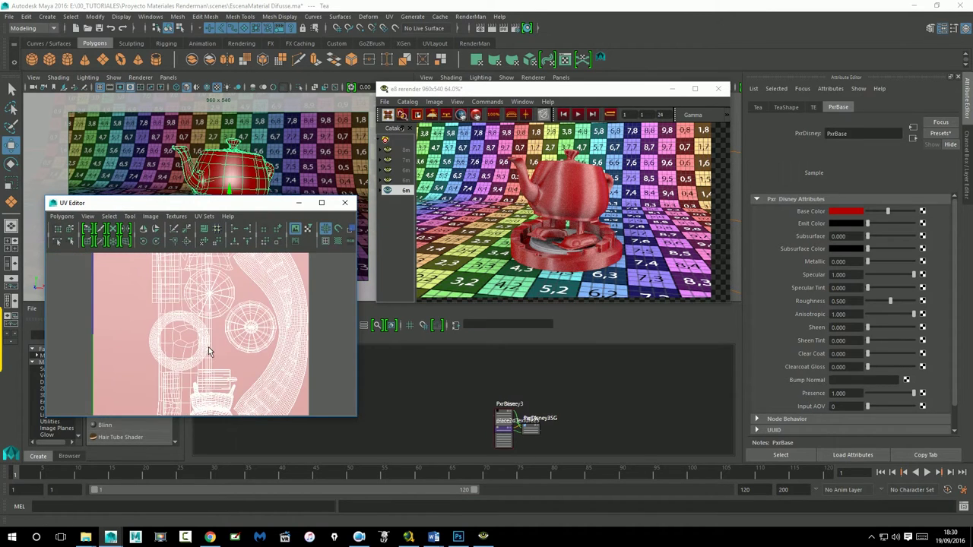
pyautogui.scroll(-2, 209, 351)
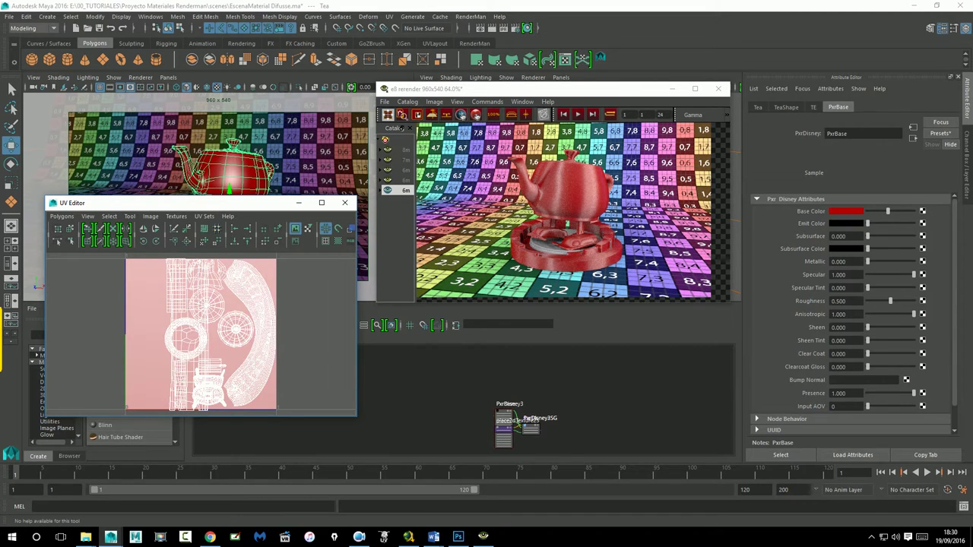
# Step: Select the teapot's UV shell and rotate it 45° to horizontal
pyautogui.rightClick(174, 320)
pyautogui.click(204, 323)
pyautogui.doubleClick(186, 323)
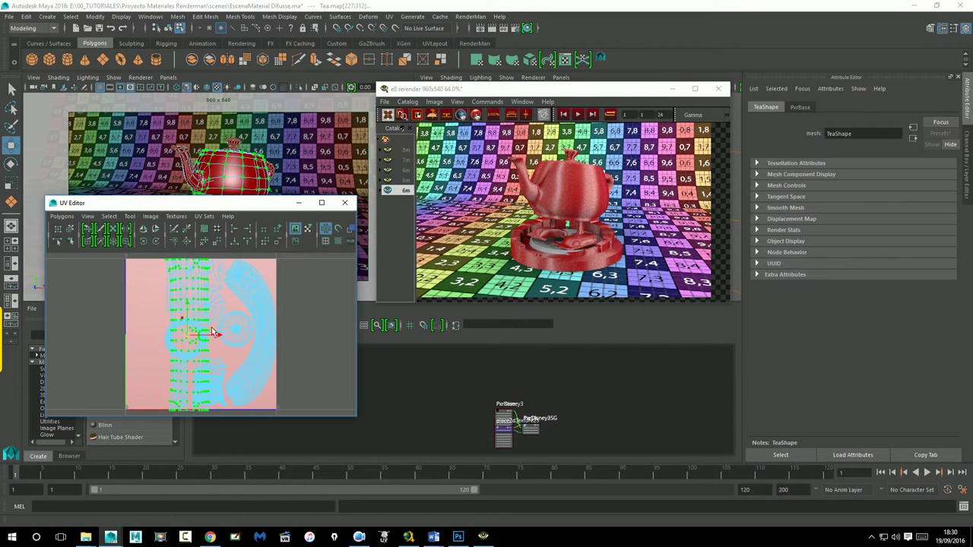
pyautogui.moveTo(186, 343); pyautogui.dragTo(158, 347)
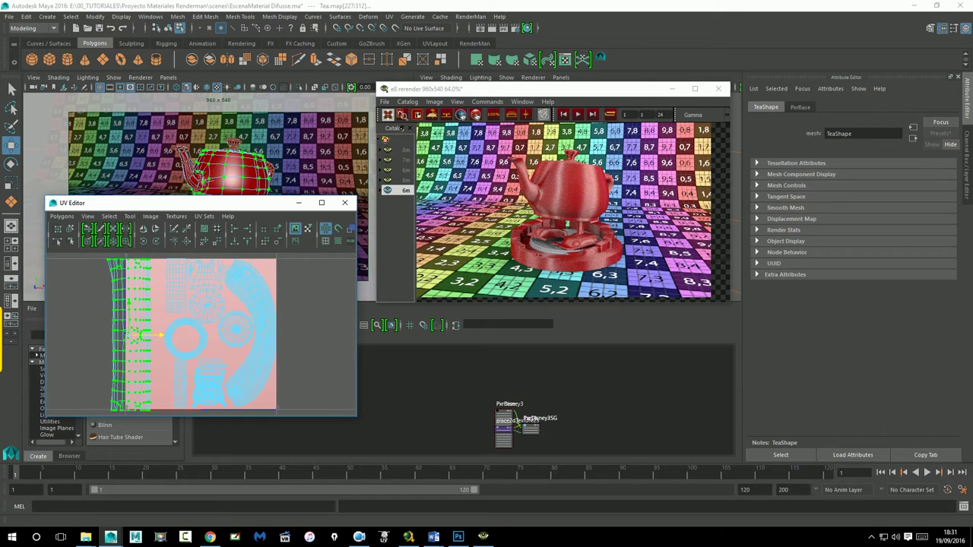
pyautogui.click(144, 241)
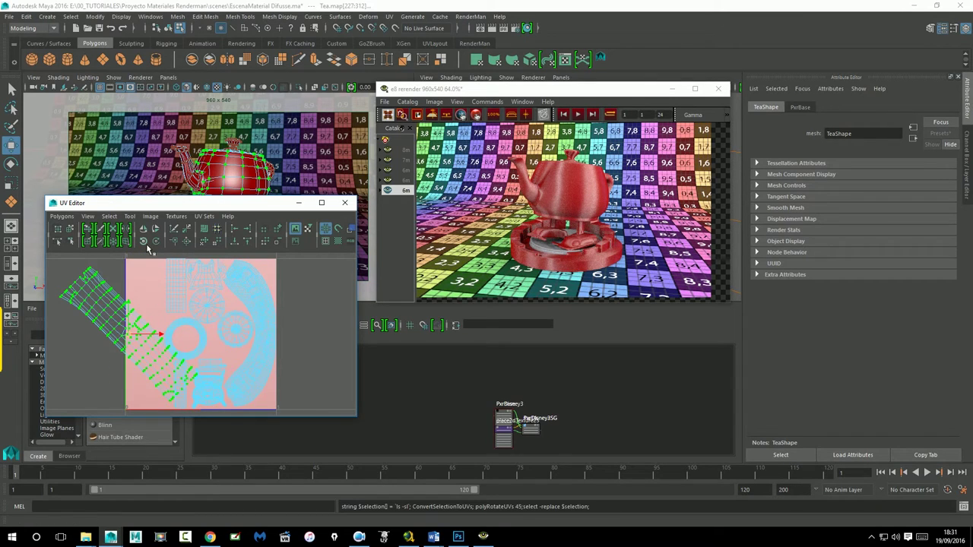
pyautogui.click(148, 247)
# Step: Clear the selection and bring up the RenderMan shelf
pyautogui.click(331, 313)
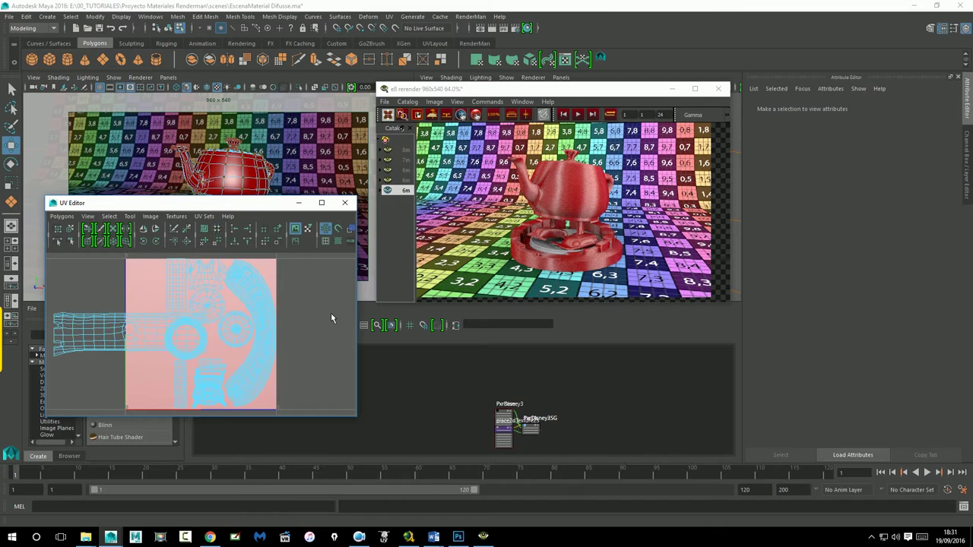
pyautogui.click(541, 93)
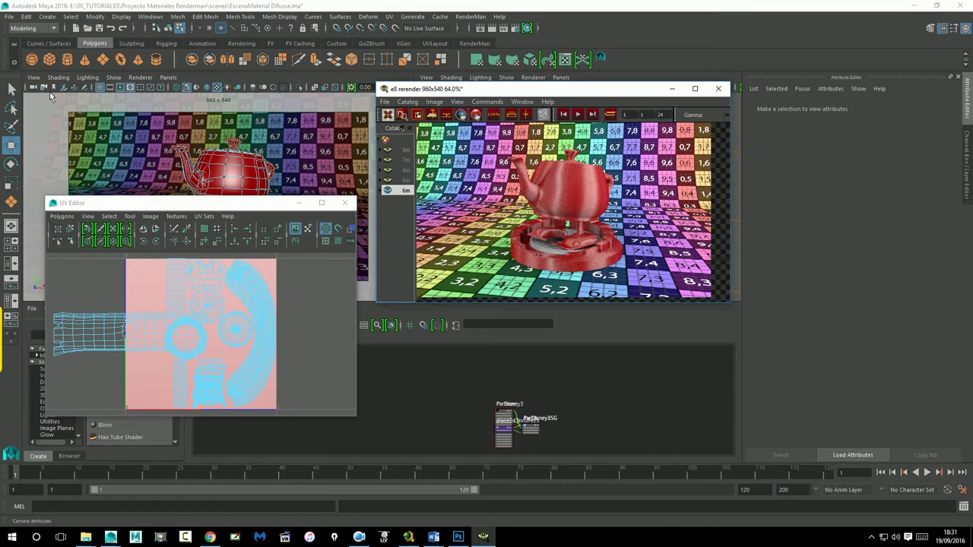
pyautogui.click(474, 43)
pyautogui.click(68, 60)
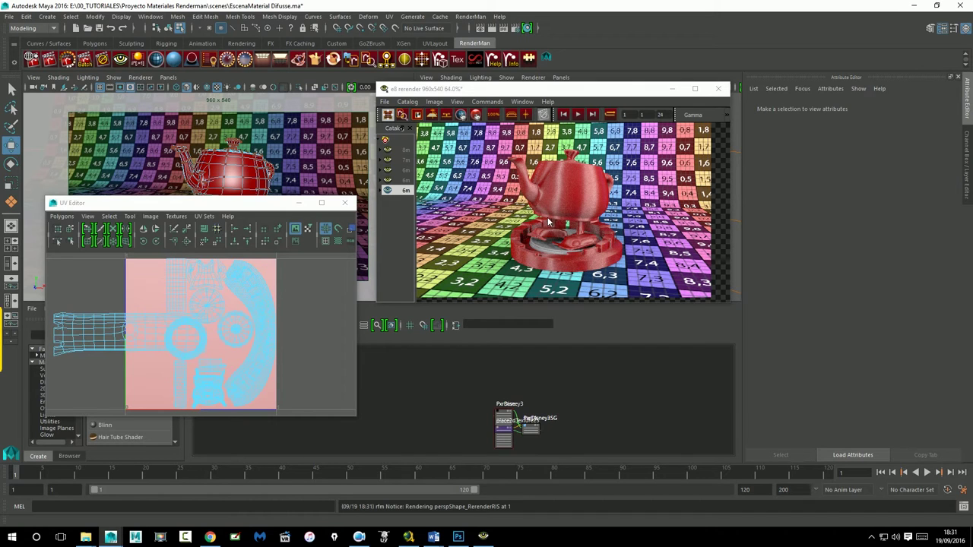
# Step: Start a RenderMan IPR render and select the teapot to load its PxrBase material
pyautogui.click(76, 65)
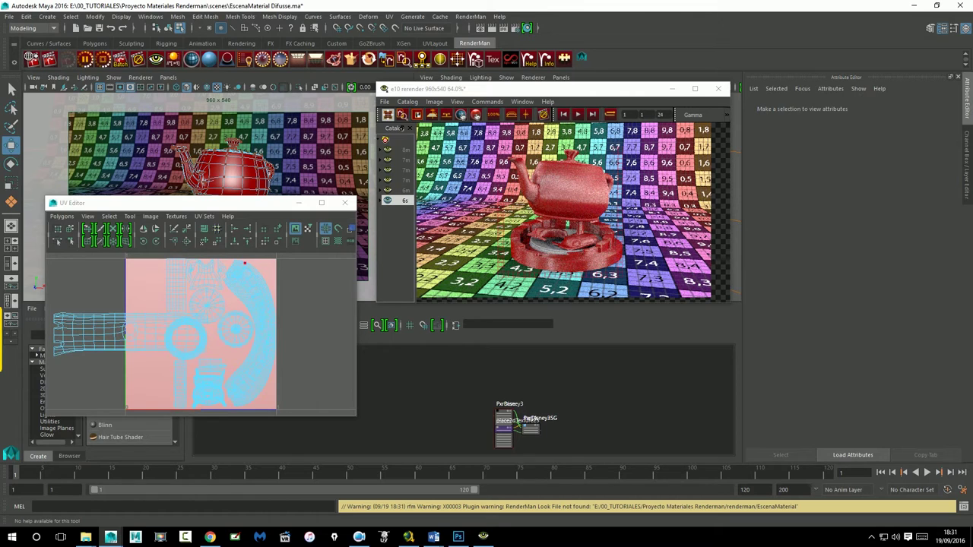
pyautogui.click(11, 146)
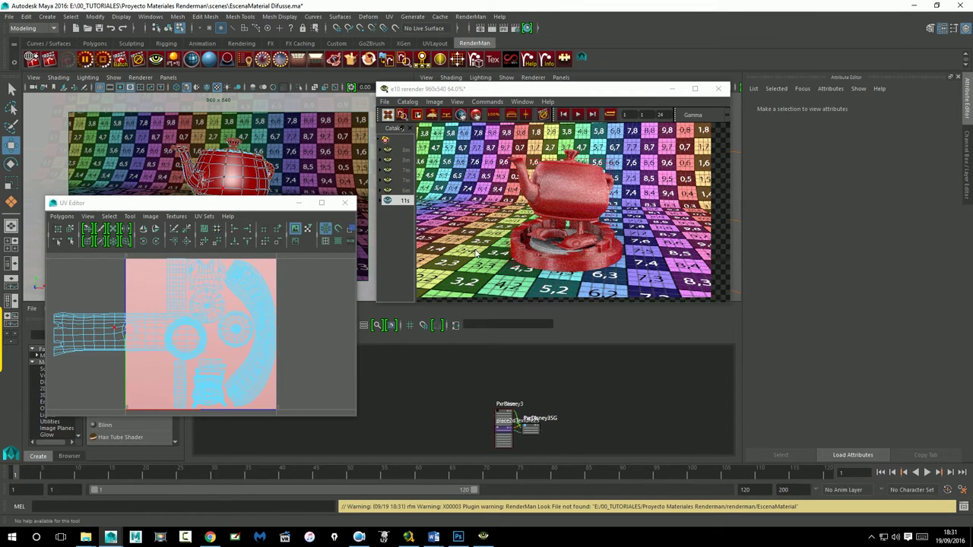
pyautogui.rightClick(264, 183)
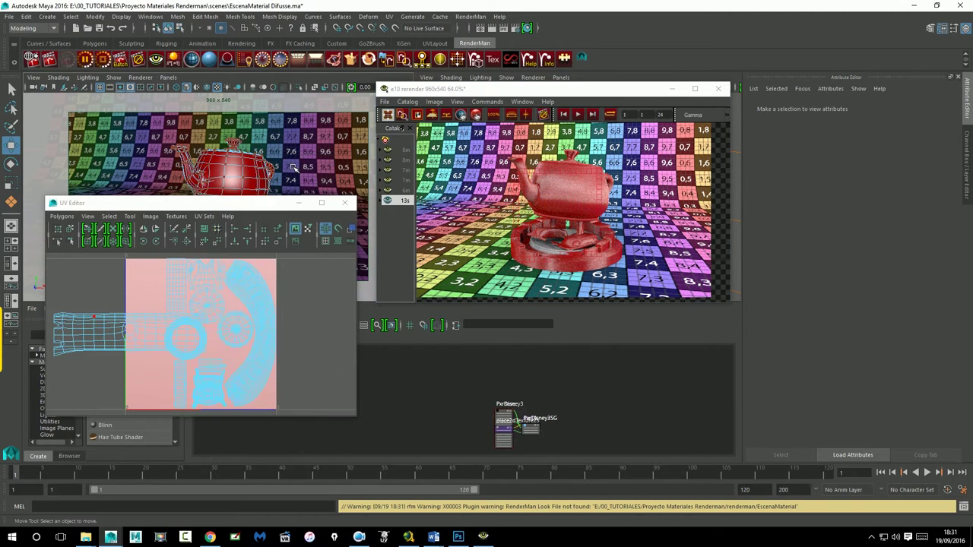
pyautogui.click(574, 191)
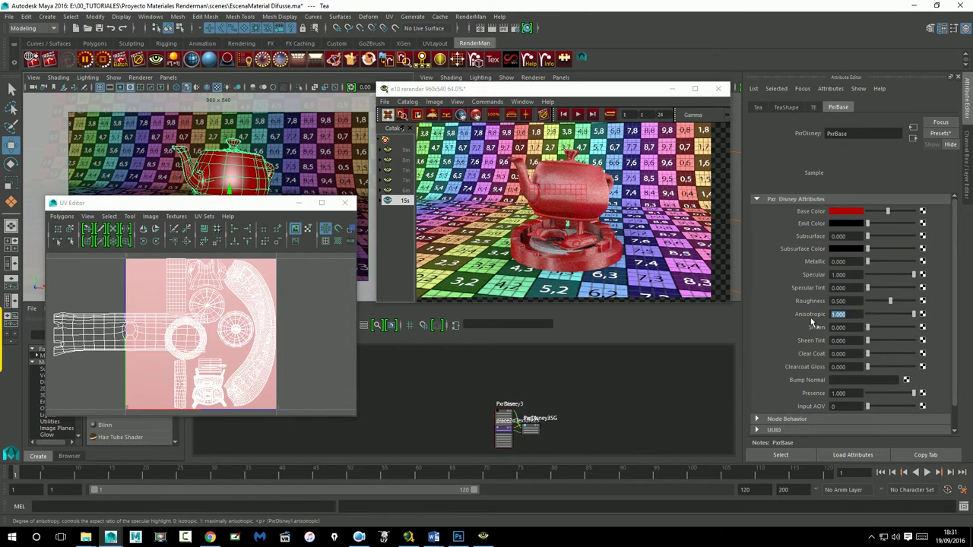
# Step: Try Anisotropic at -1 and -5, then reset it to 0
pyautogui.press('Return')
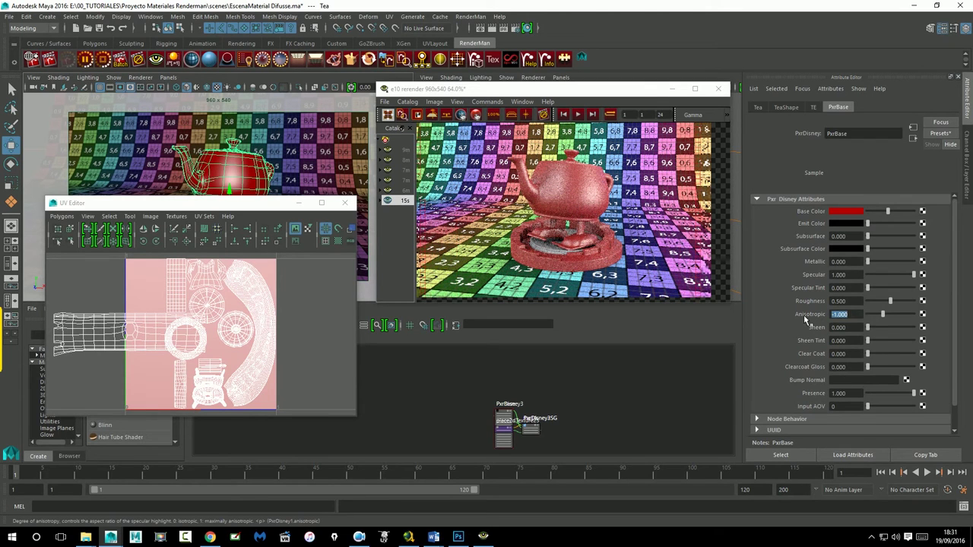
pyautogui.write('-5')
pyautogui.press('Return')
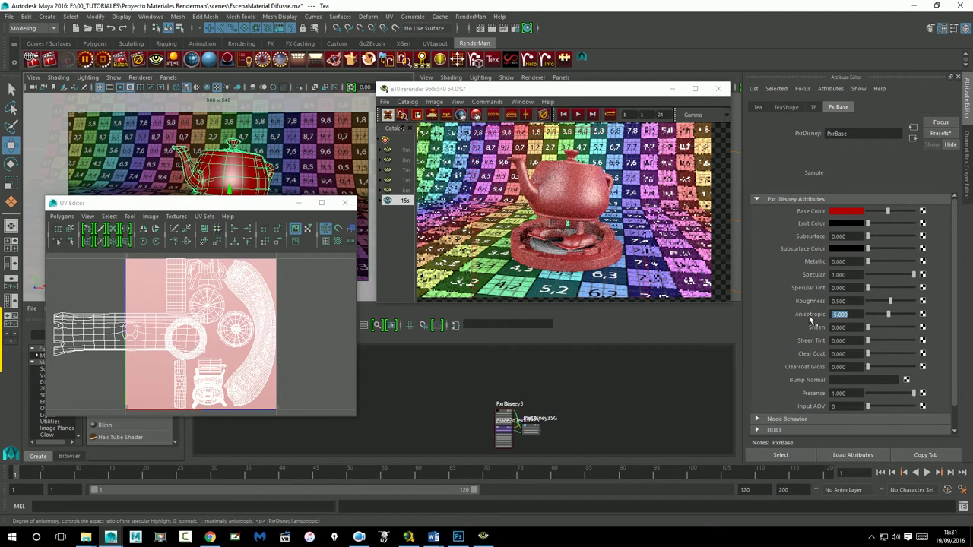
pyautogui.write('0')
pyautogui.press('Return')
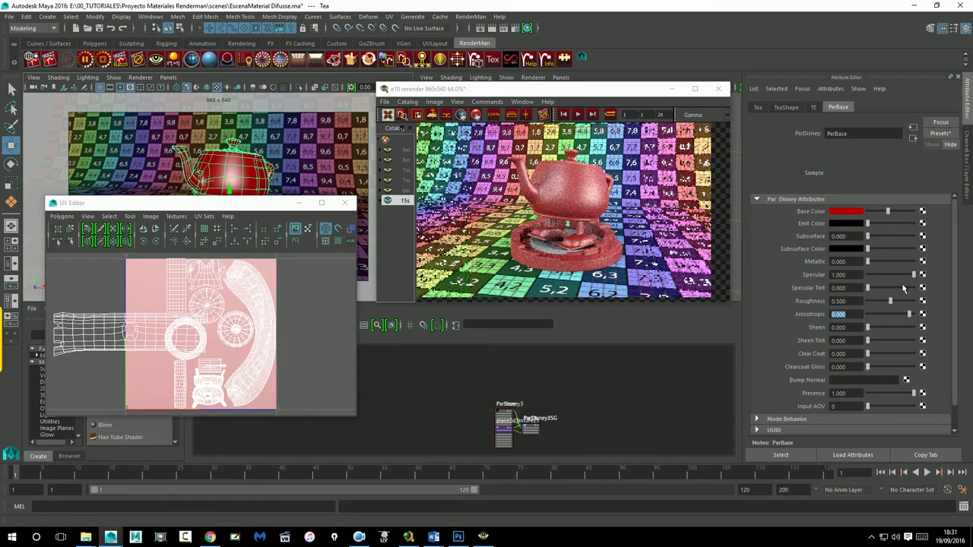
# Step: Drop Roughness and Specular to 0 and push Anisotropic to -10
pyautogui.moveTo(893, 301); pyautogui.dragTo(879, 299)
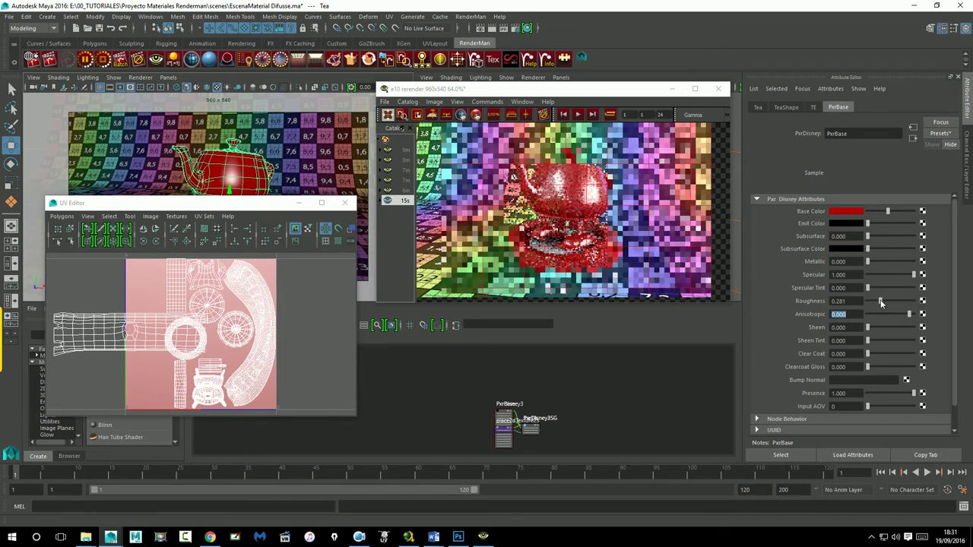
pyautogui.moveTo(880, 301); pyautogui.dragTo(867, 301)
pyautogui.moveTo(913, 274); pyautogui.dragTo(867, 274)
pyautogui.moveTo(909, 314); pyautogui.dragTo(819, 332)
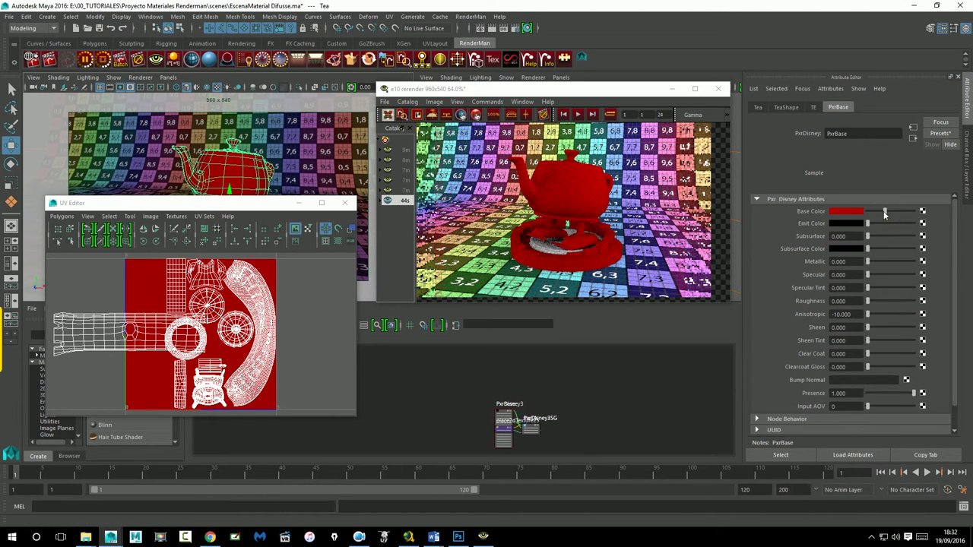
# Step: Darken the base colour, reset Anisotropic to 0, and close the UV Editor
pyautogui.moveTo(884, 214); pyautogui.dragTo(874, 215)
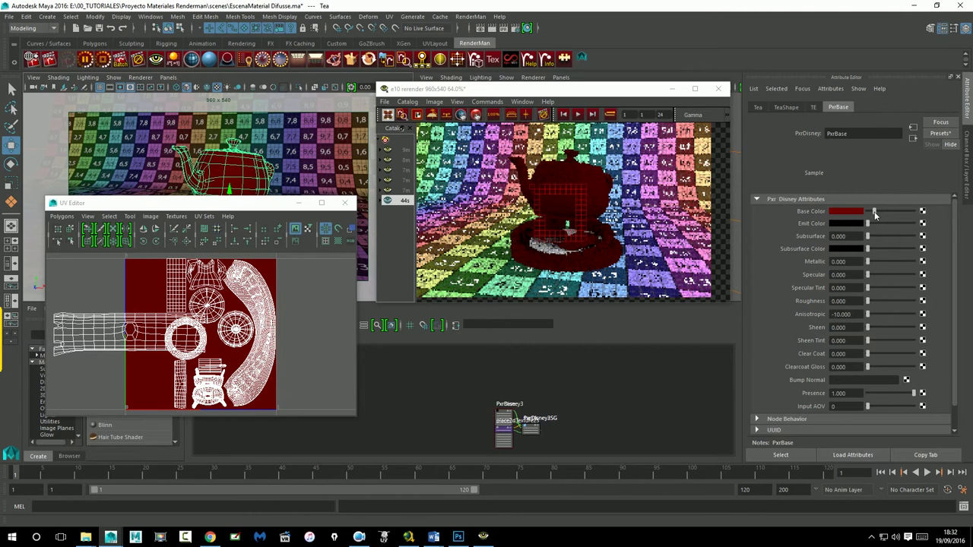
pyautogui.write('0')
pyautogui.press('Return')
pyautogui.click(345, 203)
# Step: Turn the base colour black and try Sheen values of 0.5, 0, 5 and 3
pyautogui.moveTo(874, 212); pyautogui.dragTo(878, 220)
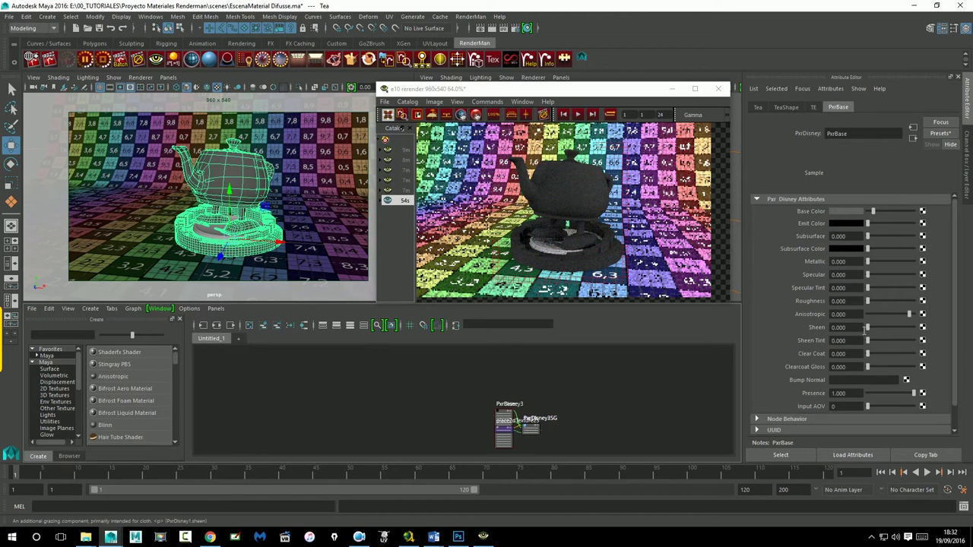
pyautogui.moveTo(872, 331); pyautogui.dragTo(876, 332)
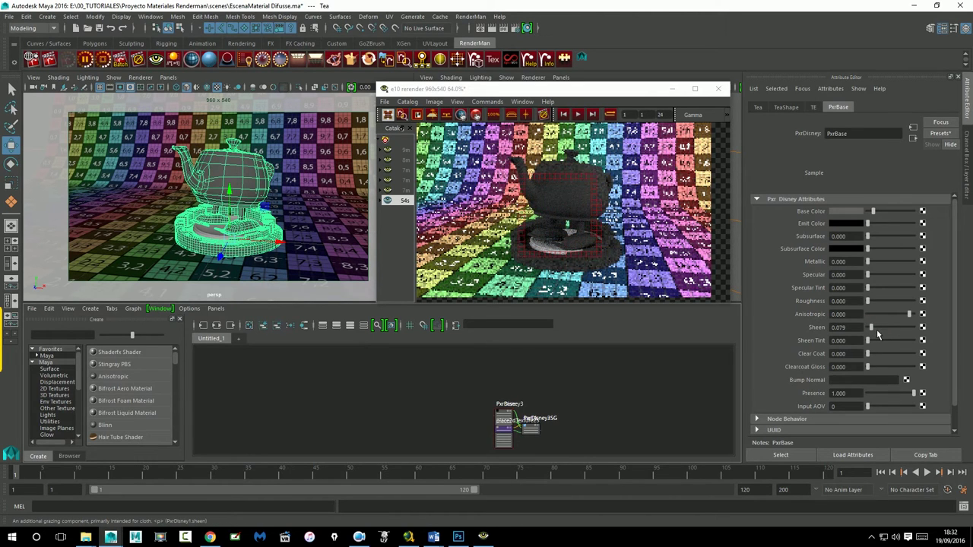
pyautogui.moveTo(877, 333); pyautogui.dragTo(895, 333)
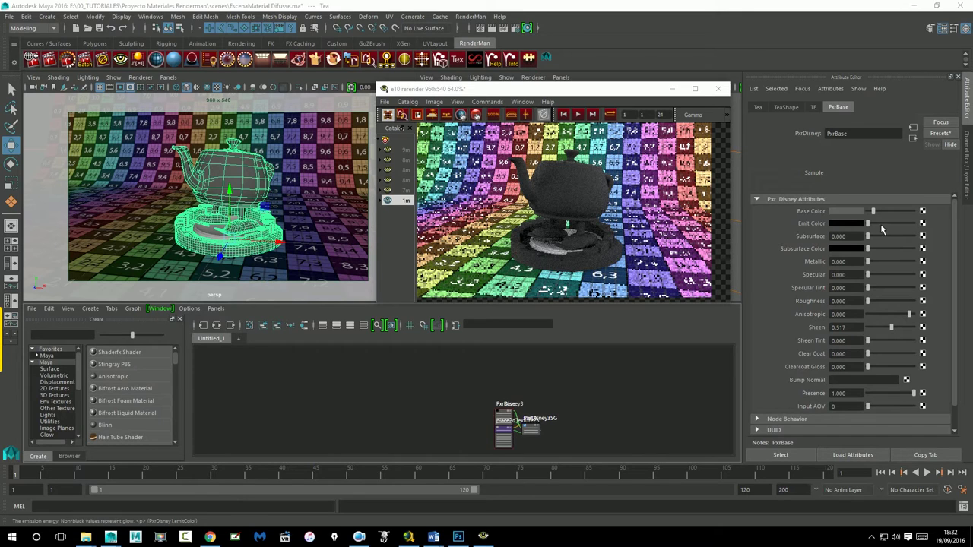
pyautogui.moveTo(879, 221); pyautogui.dragTo(865, 220)
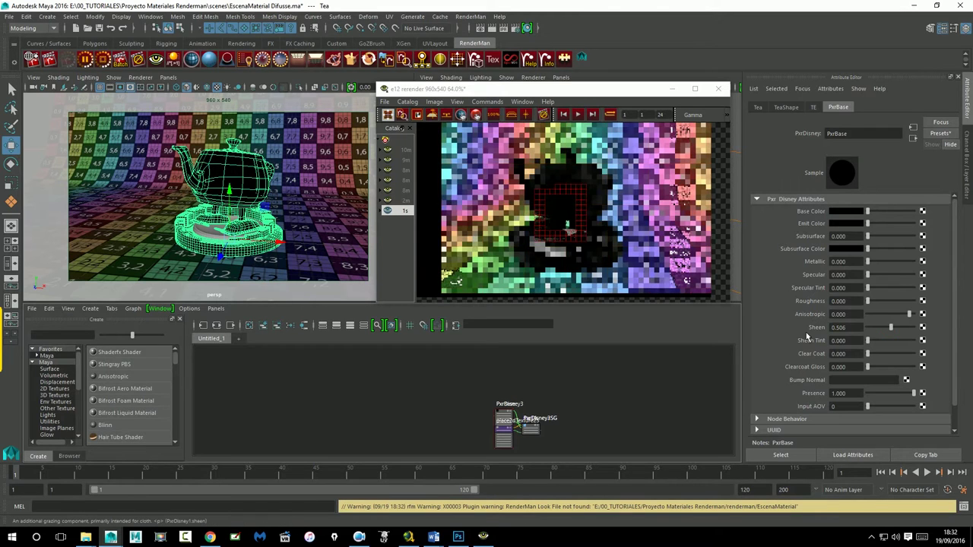
pyautogui.moveTo(890, 326); pyautogui.dragTo(863, 326)
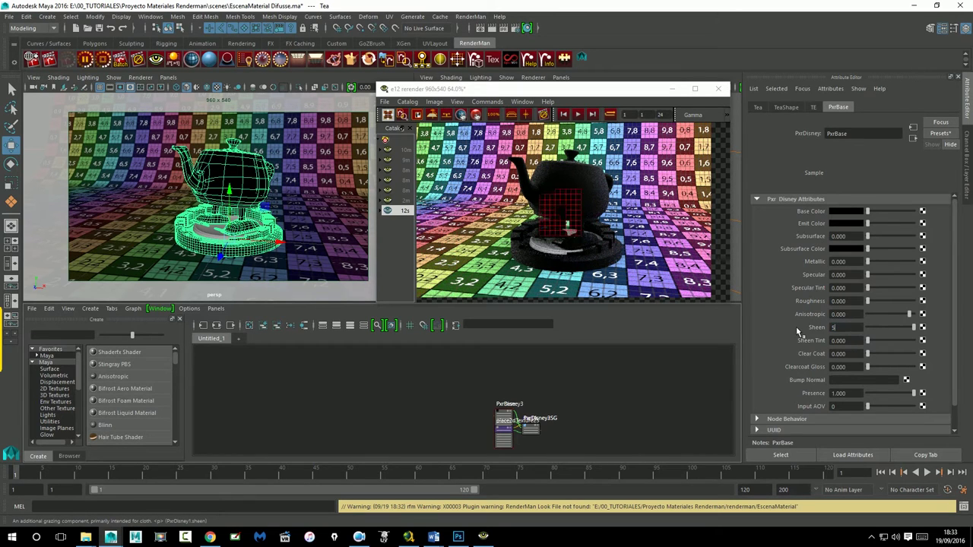
pyautogui.press('Return')
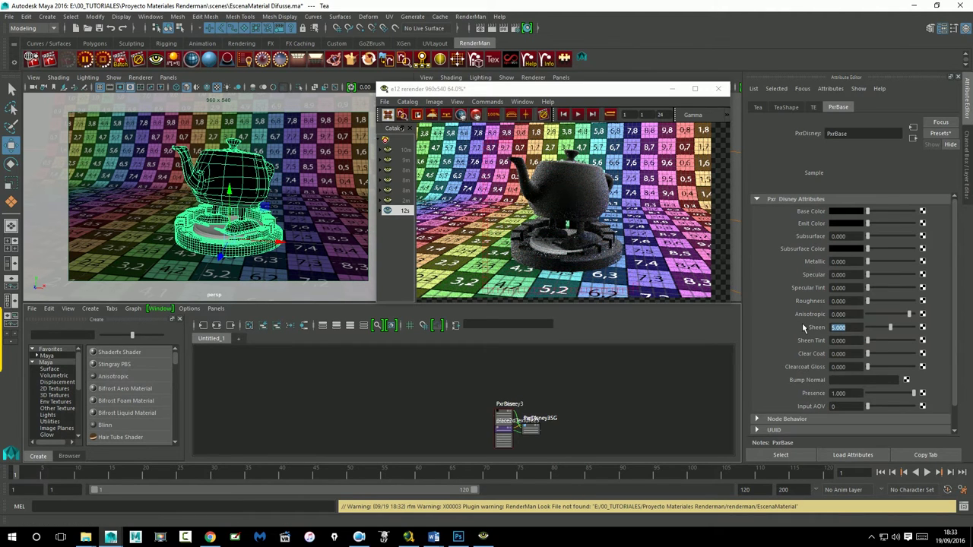
pyautogui.press('Return')
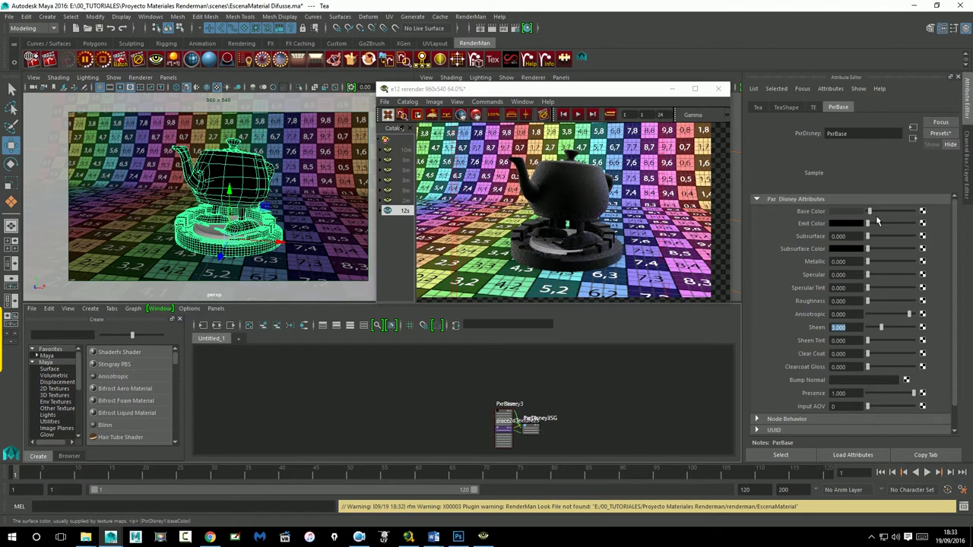
# Step: Set the base colour to pure red and darken it
pyautogui.click(844, 211)
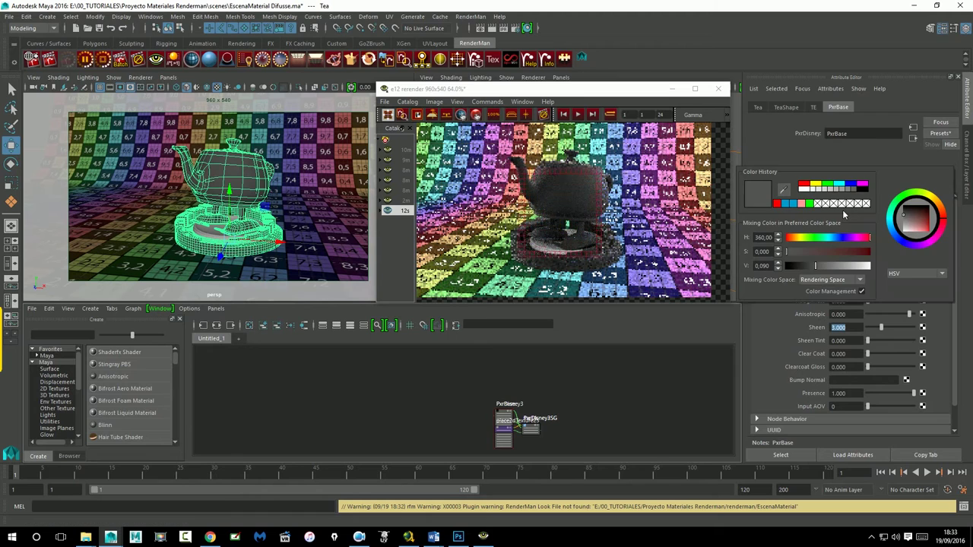
pyautogui.click(801, 203)
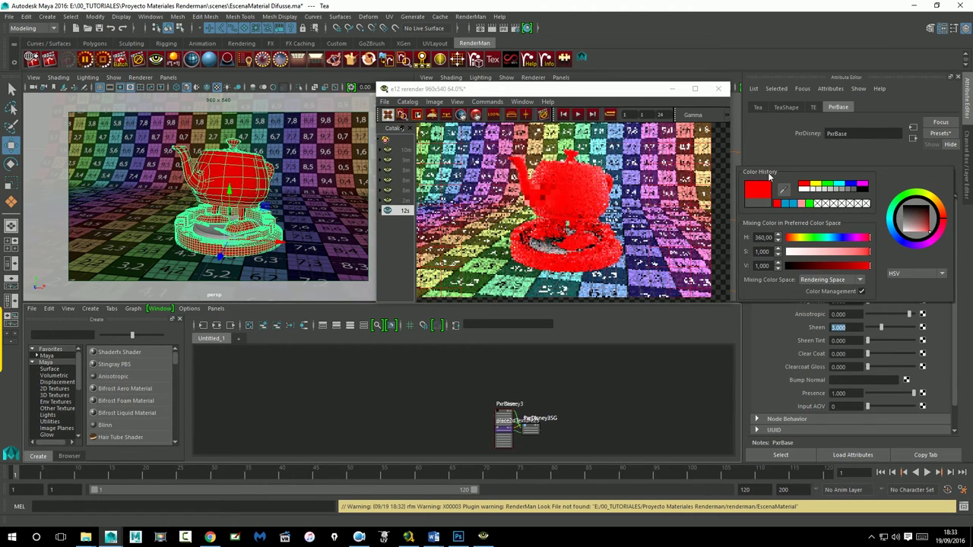
pyautogui.moveTo(899, 219); pyautogui.dragTo(886, 220)
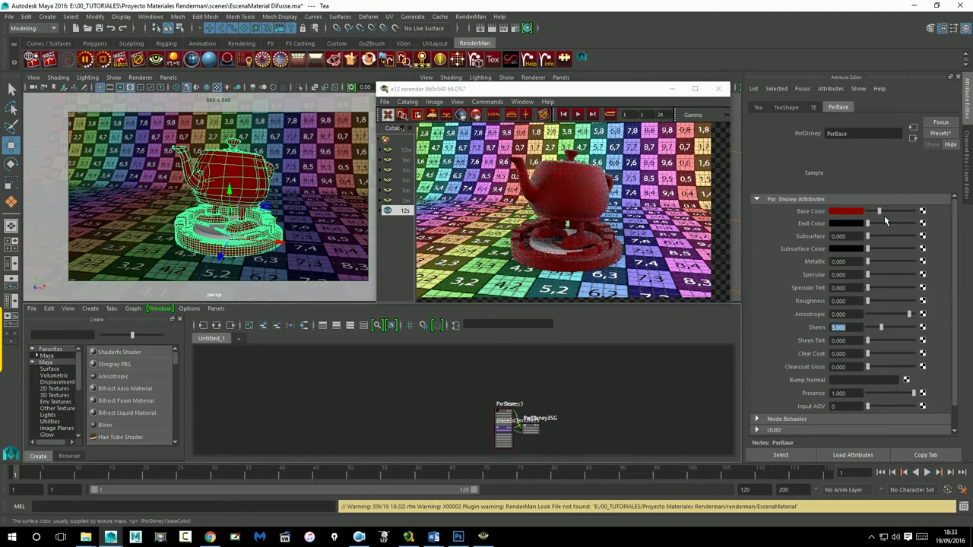
# Step: Change the base colour to a very dark blue (HSV 207.69, 1.0, 0.081)
pyautogui.click(846, 211)
pyautogui.click(793, 203)
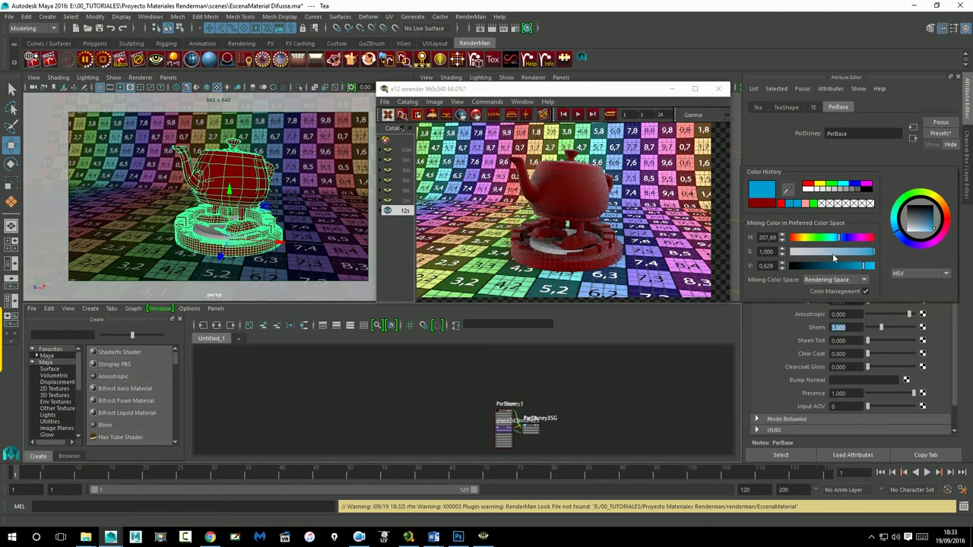
pyautogui.moveTo(832, 265); pyautogui.dragTo(819, 267)
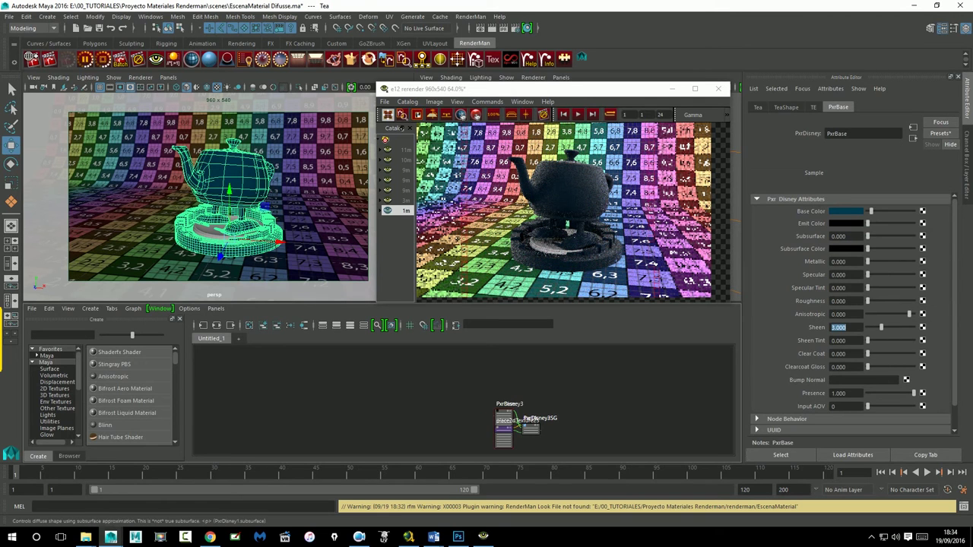
pyautogui.click(847, 212)
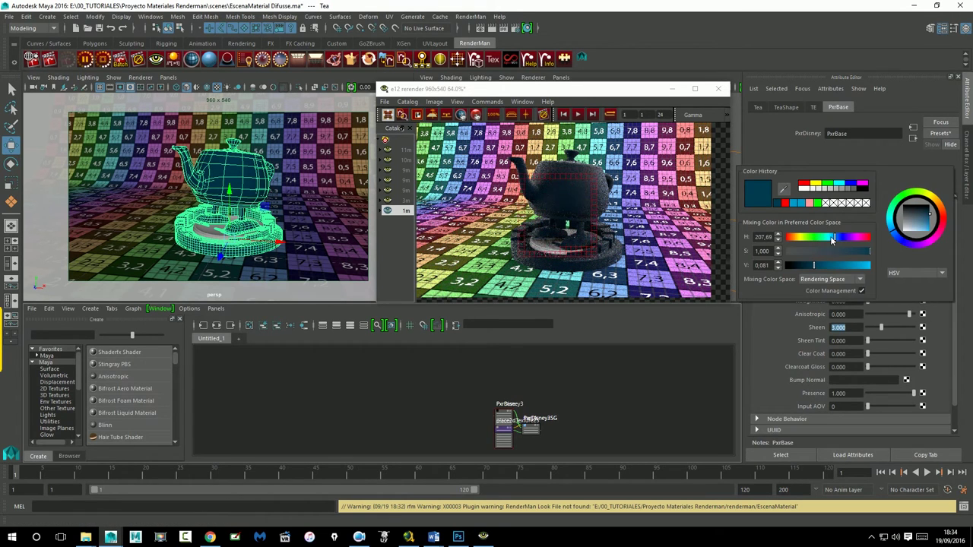
pyautogui.click(832, 240)
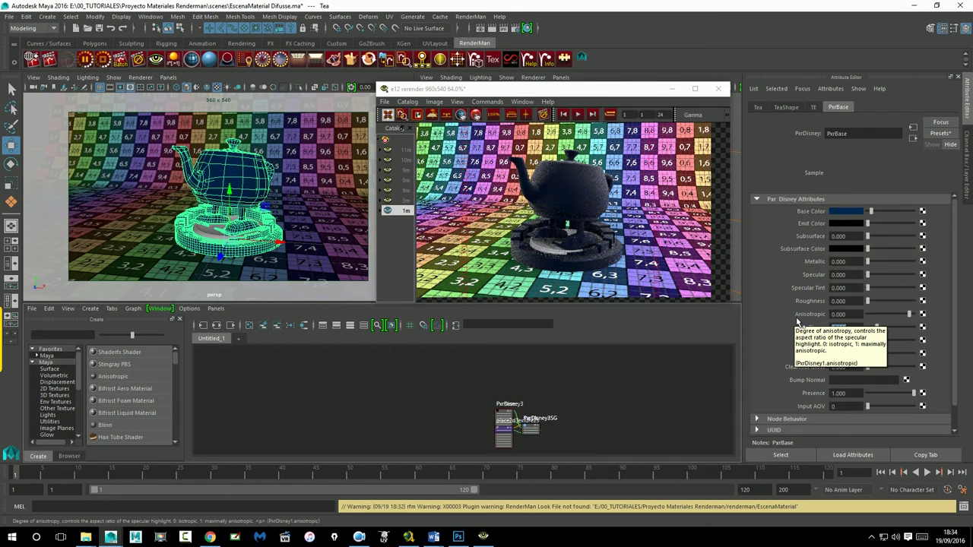
# Step: Try Sheen at 2, then 1, then 2 again
pyautogui.press('Return')
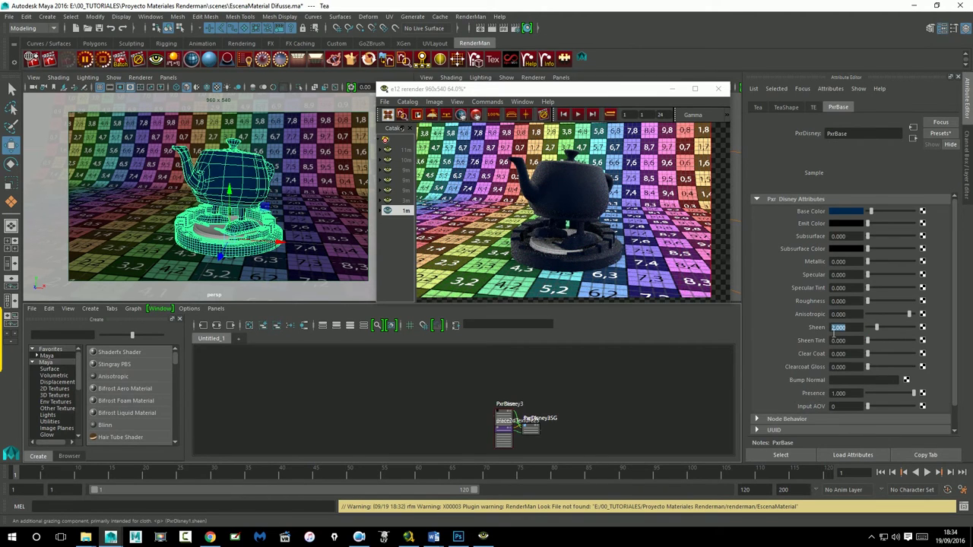
pyautogui.write('1.000')
pyautogui.press('Return')
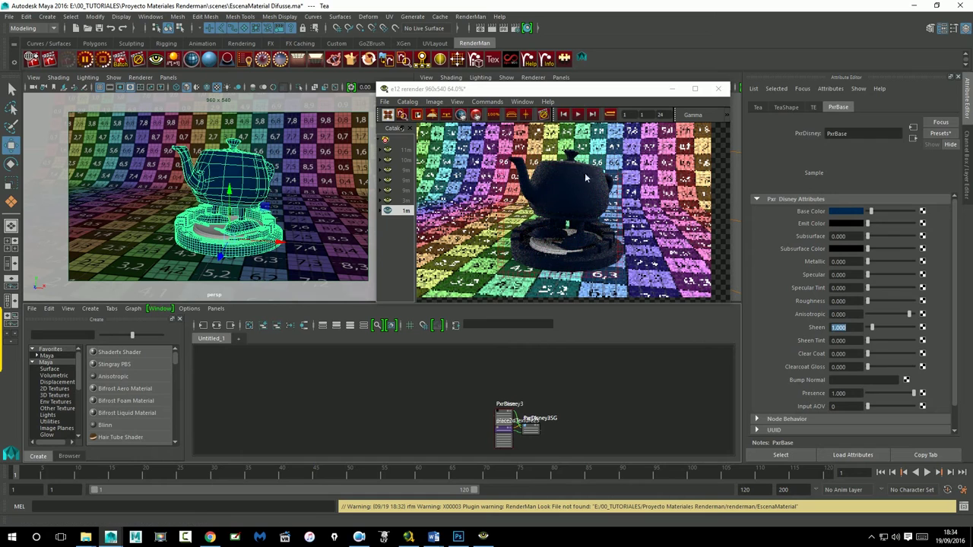
pyautogui.write('2')
pyautogui.press('Return')
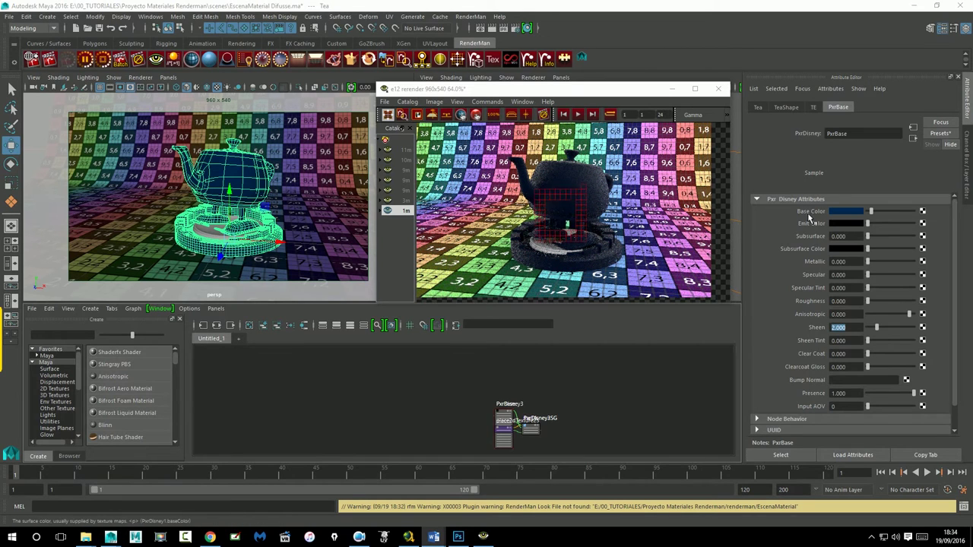
# Step: Try Sheen Tint at about 0.4, 1.0 and 0.539, then push Anisotropic toward -10
pyautogui.click(870, 341)
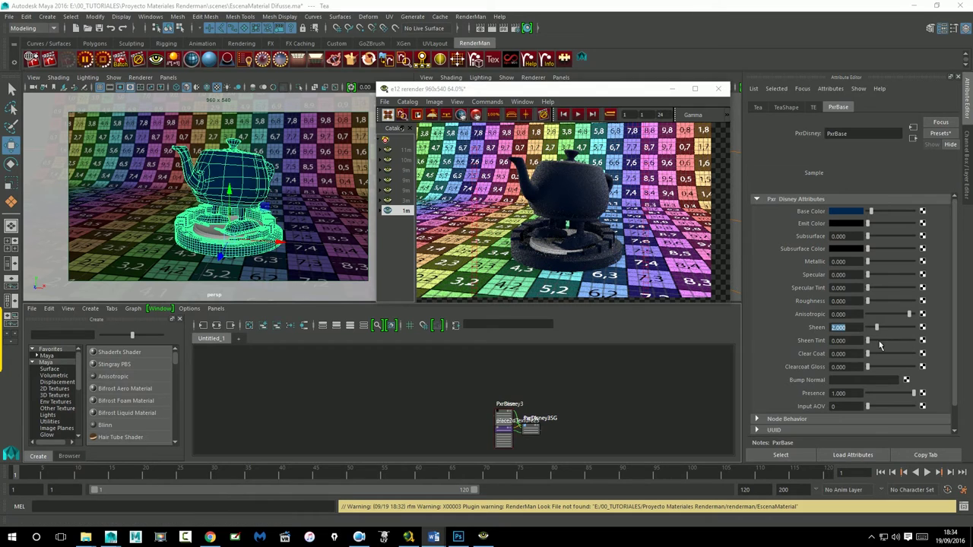
pyautogui.moveTo(876, 346); pyautogui.dragTo(891, 349)
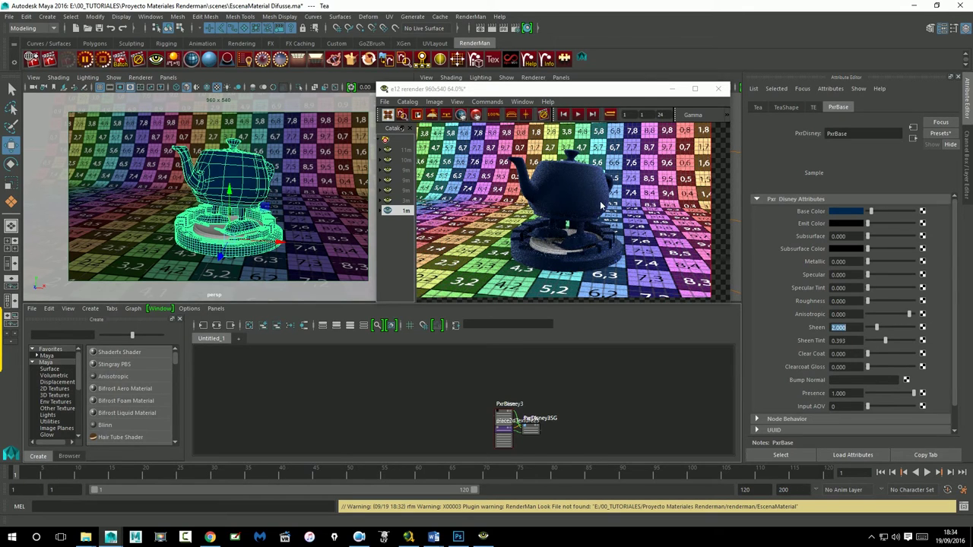
pyautogui.click(886, 341)
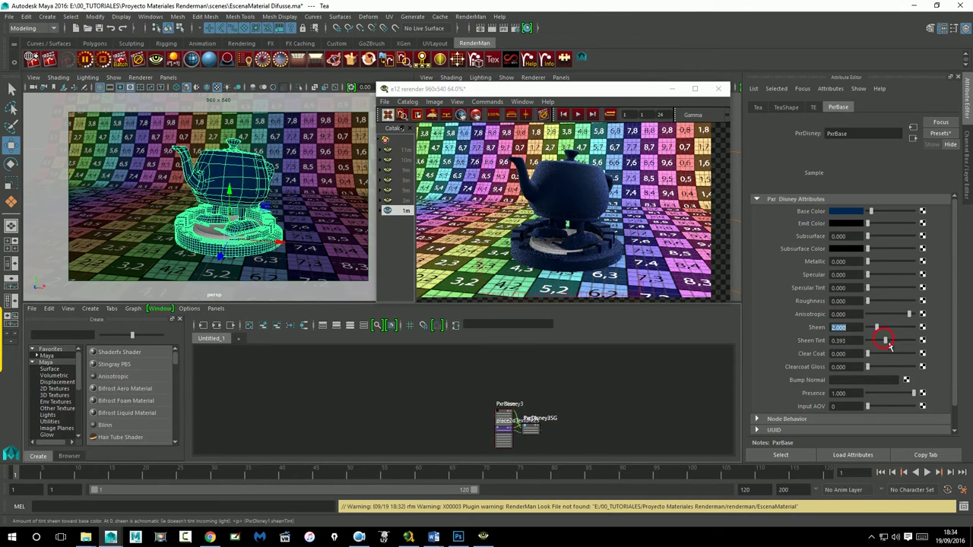
pyautogui.moveTo(901, 346); pyautogui.dragTo(915, 344)
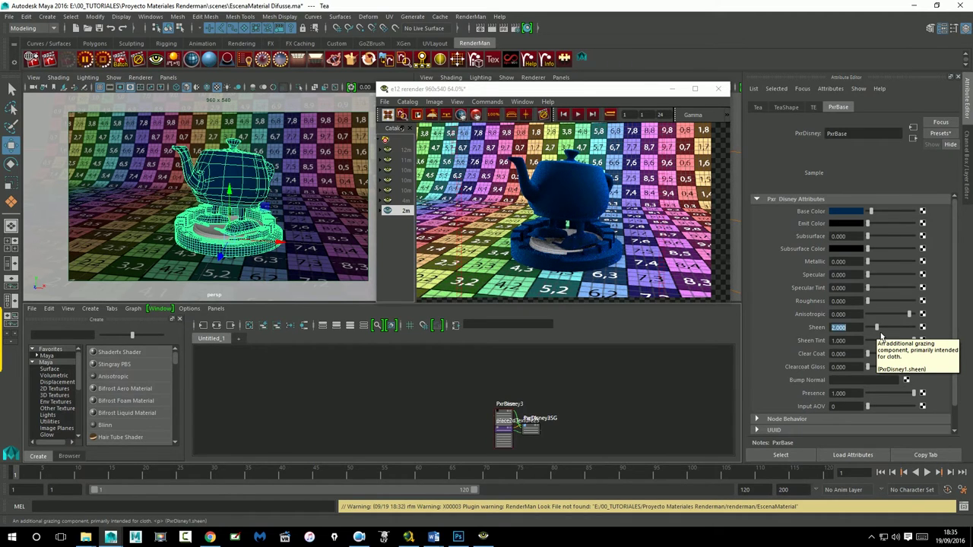
pyautogui.click(856, 344)
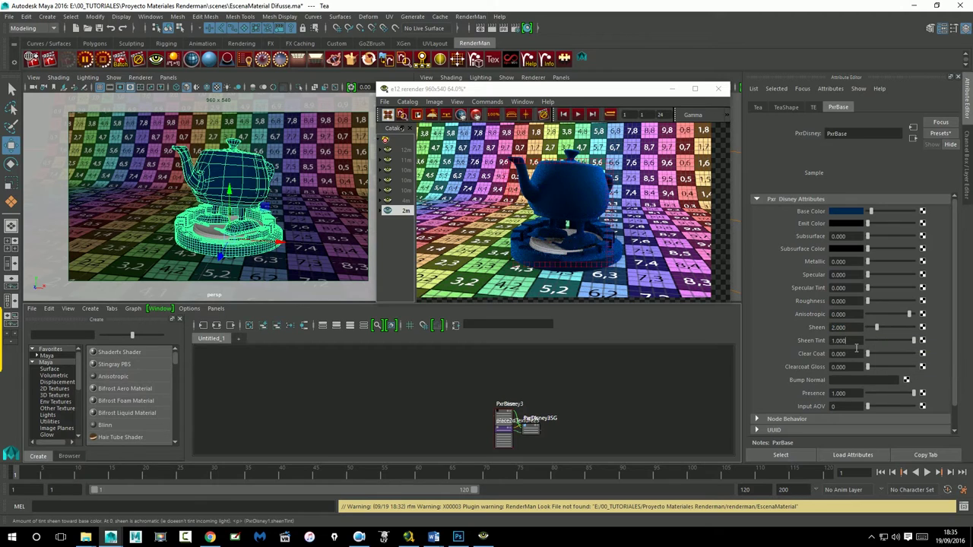
pyautogui.write('0.539')
pyautogui.press('Return')
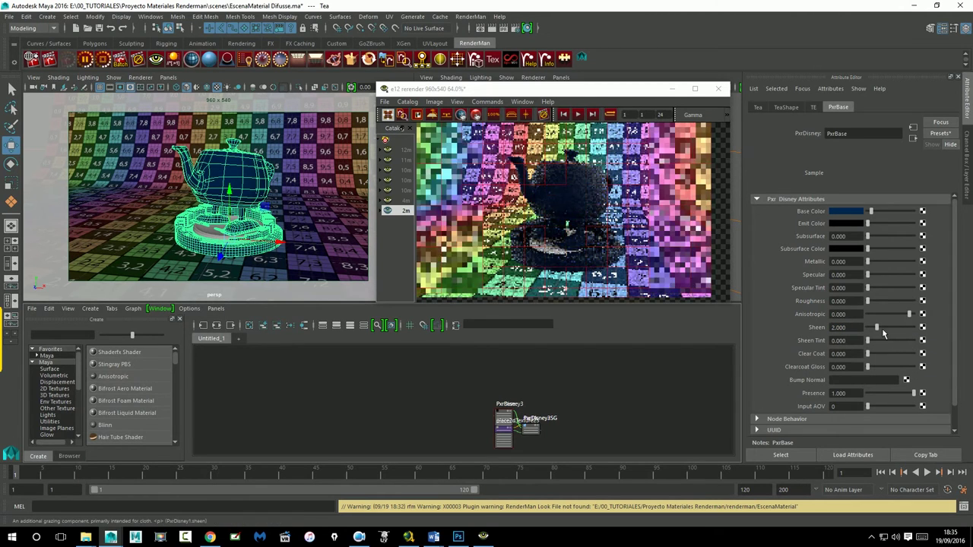
pyautogui.moveTo(852, 330)
pyautogui.mouseDown()
pyautogui.moveTo(876, 324)
pyautogui.moveTo(788, 308)
pyautogui.mouseUp()
pyautogui.write('-10.00')
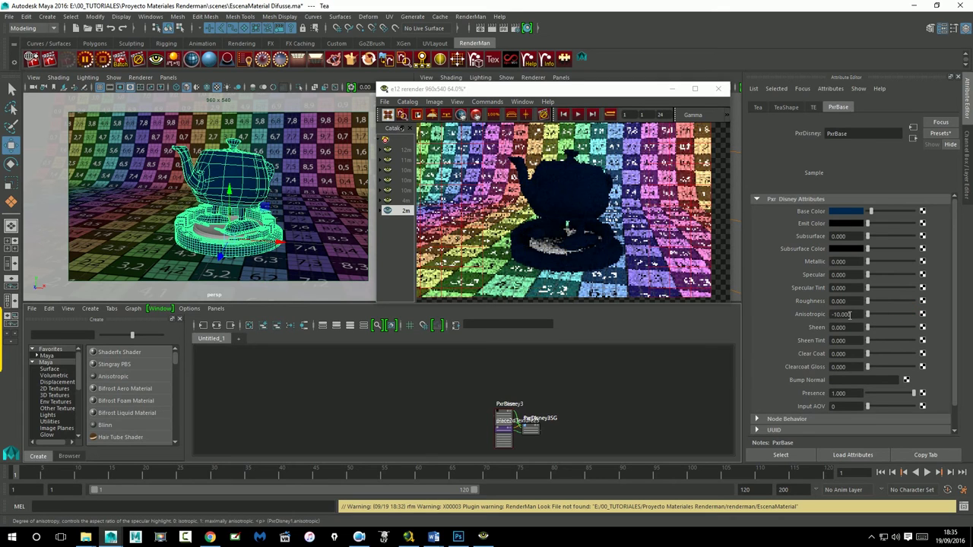
# Step: Reset Anisotropic to 0 and make the teapot's Base Color red
pyautogui.write('0')
pyautogui.press('Return')
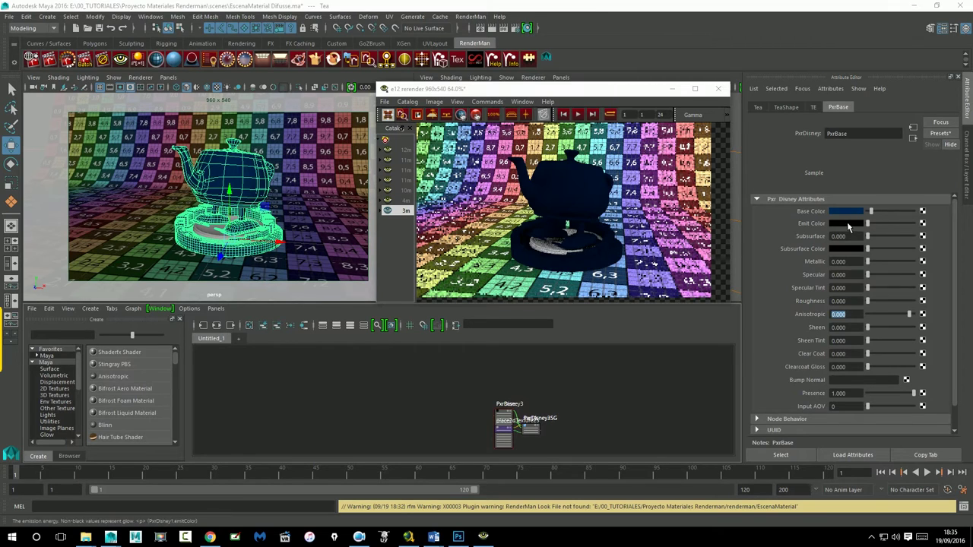
pyautogui.click(844, 211)
pyautogui.click(792, 206)
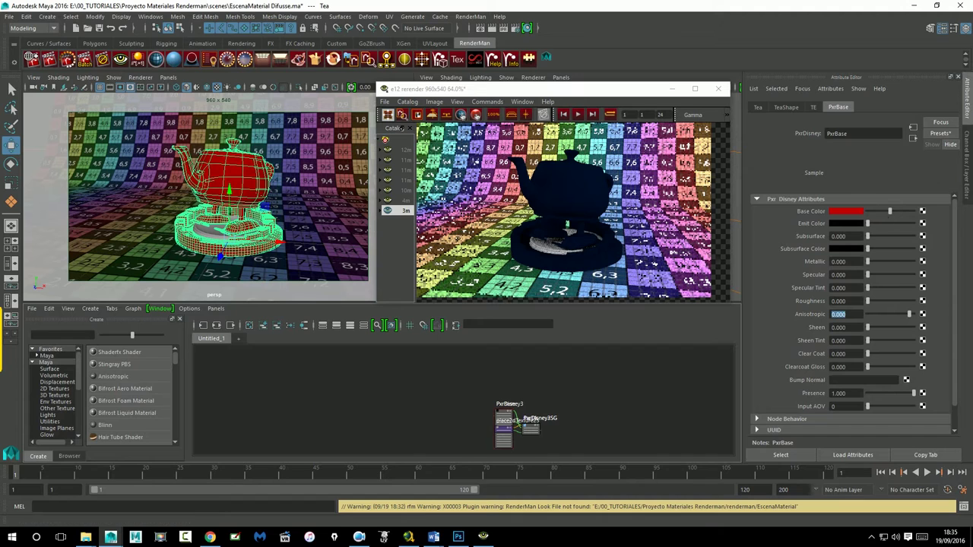
# Step: Restart the IPR render and set Metallic to 0.618 and Specular to 0.067
pyautogui.click(70, 61)
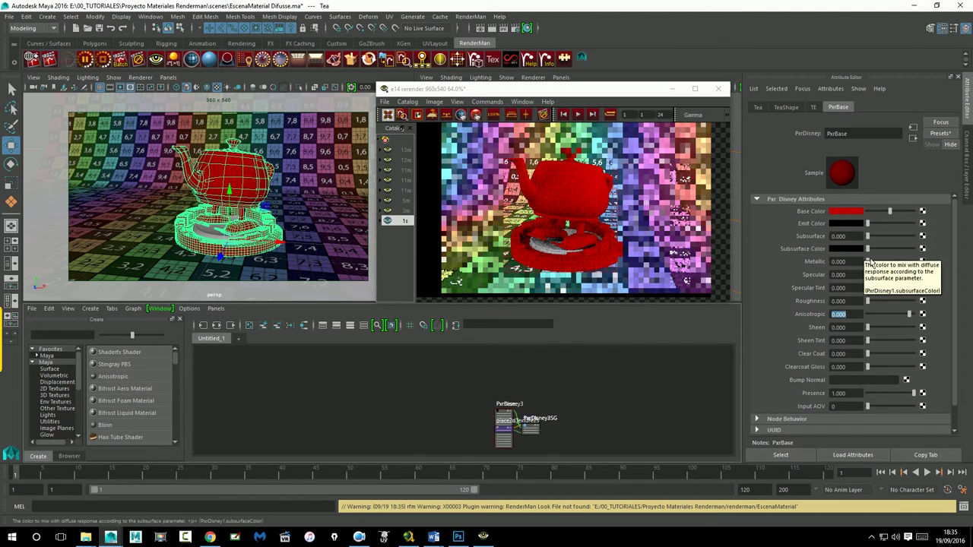
pyautogui.moveTo(868, 274); pyautogui.dragTo(897, 262)
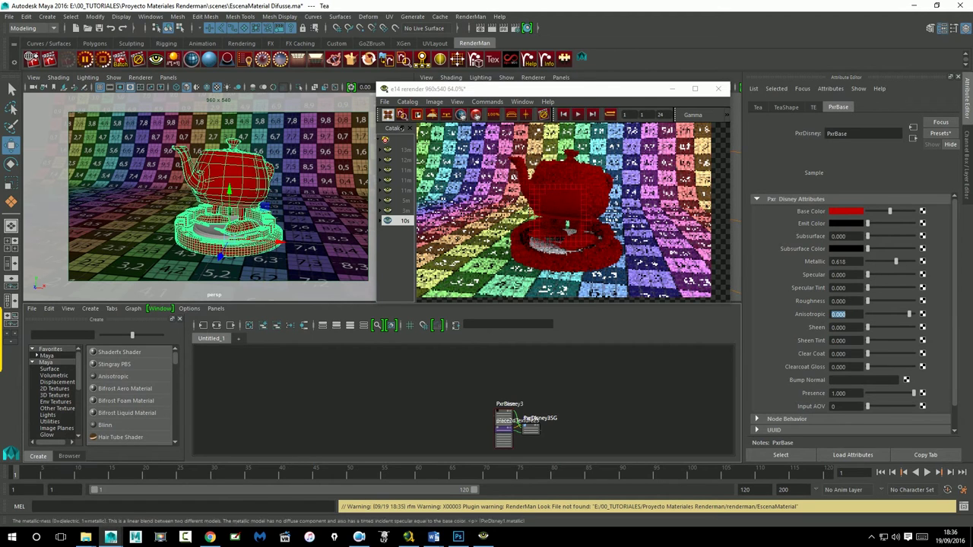
pyautogui.moveTo(875, 280); pyautogui.dragTo(877, 283)
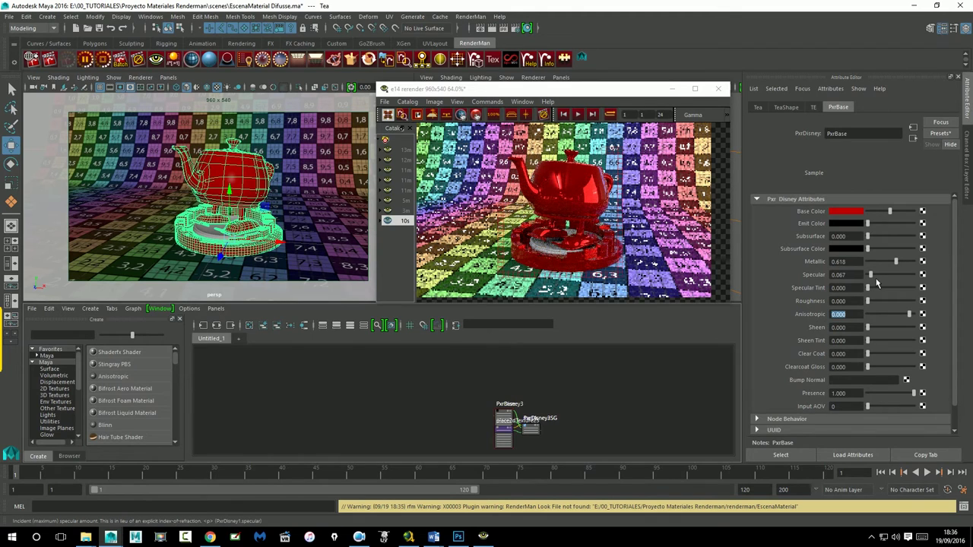
pyautogui.click(850, 328)
pyautogui.click(839, 354)
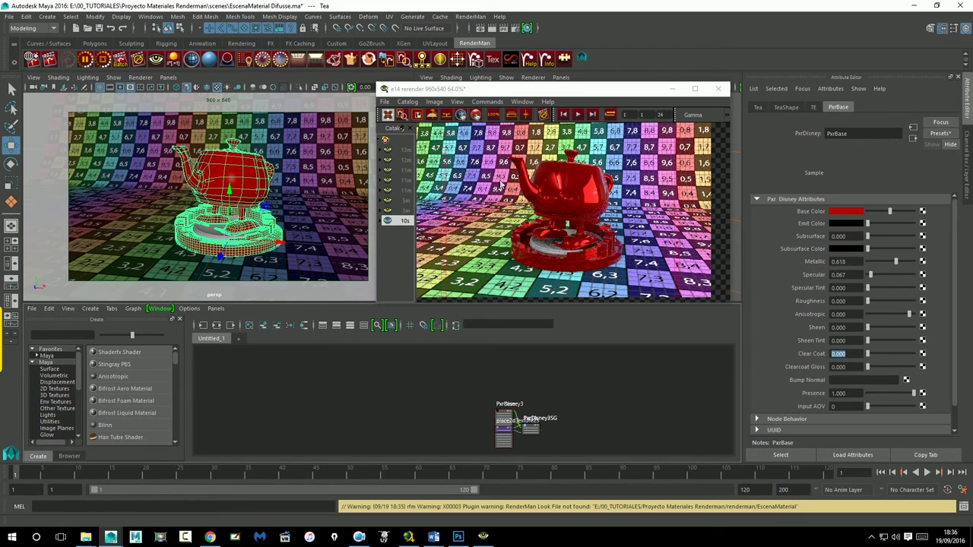
# Step: Apply a Clear Coat of 2.000, re-render with IPR, and compare stored render snapshots
pyautogui.click(562, 202)
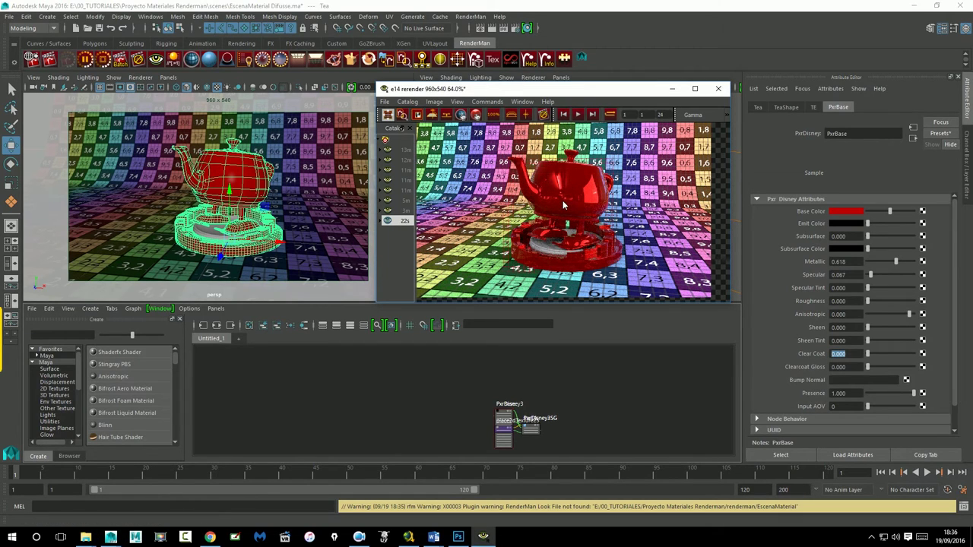
pyautogui.click(864, 358)
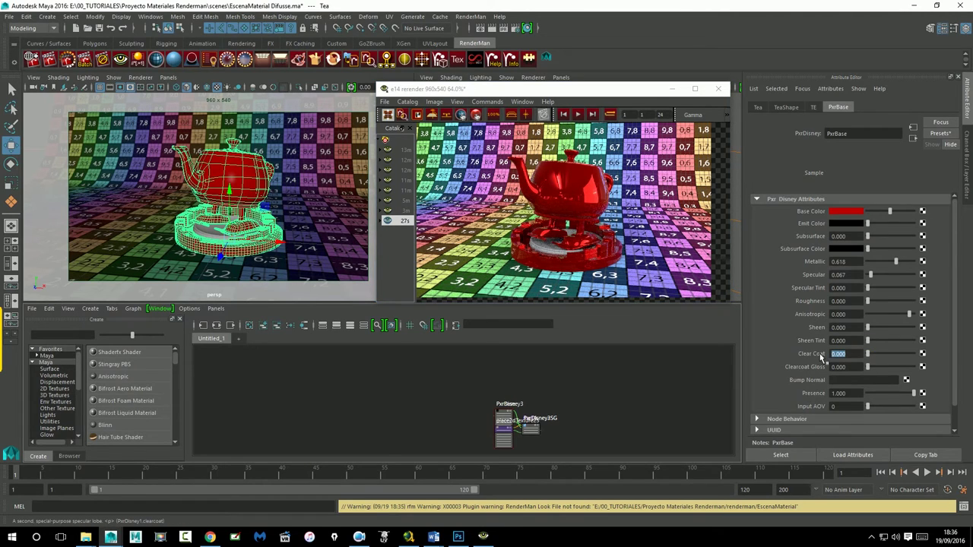
pyautogui.write('2')
pyautogui.write('1.000')
pyautogui.press('Return')
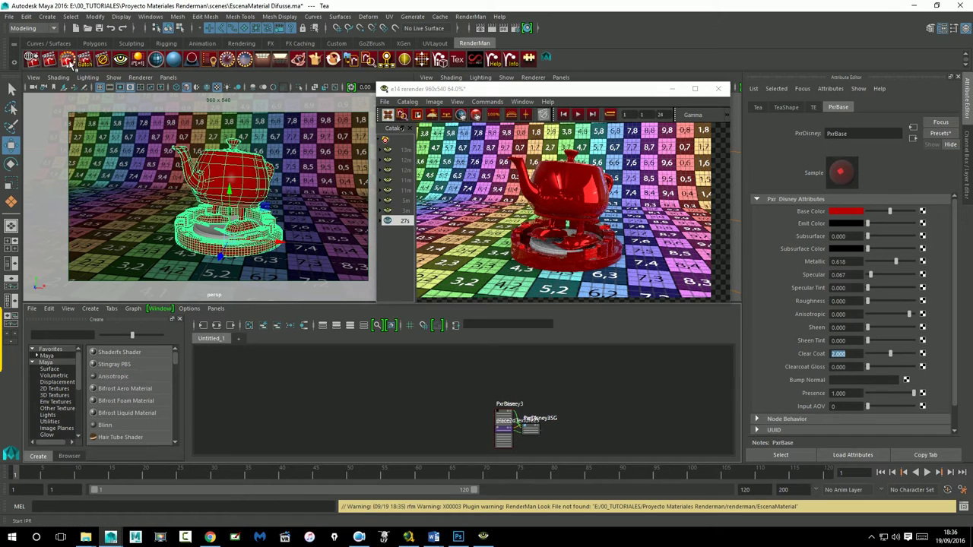
pyautogui.click(76, 63)
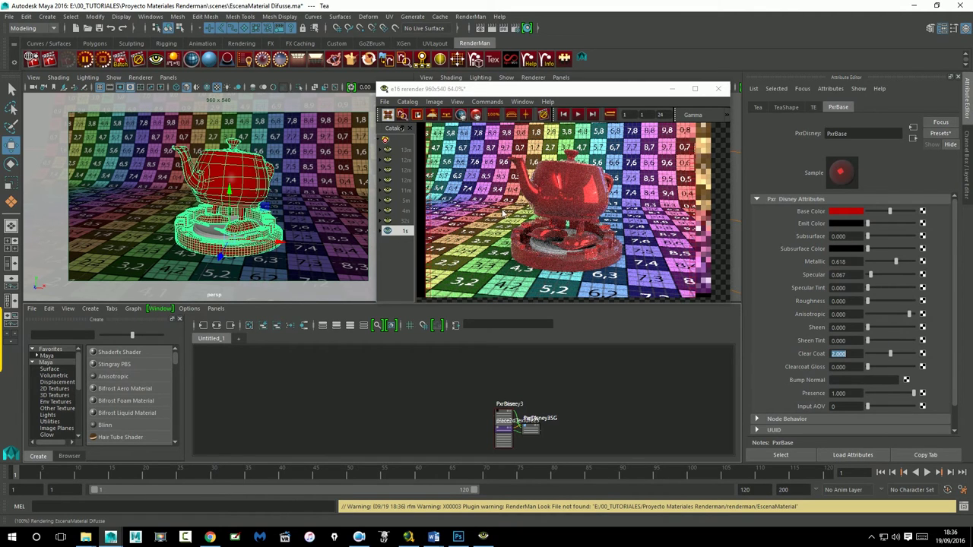
pyautogui.click(403, 221)
pyautogui.click(403, 231)
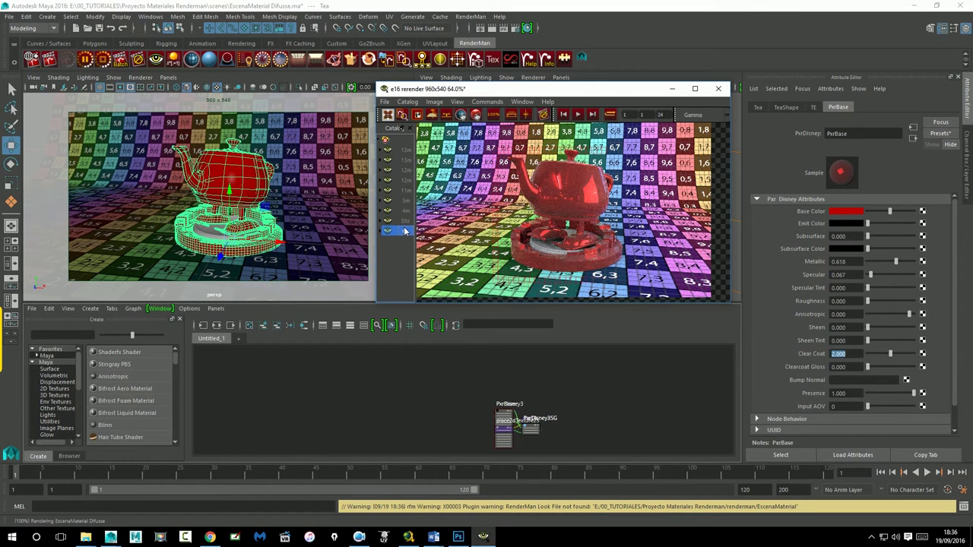
pyautogui.click(403, 221)
pyautogui.click(405, 231)
pyautogui.write('1.000')
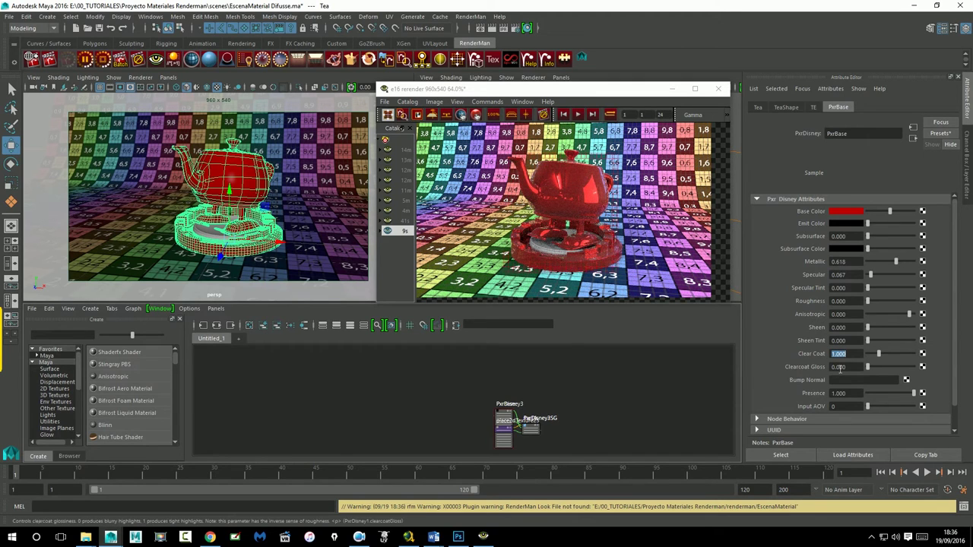
# Step: Set Clear Coat and Clearcoat Gloss to 1.000, comparing the result against the e14 render
pyautogui.hotkey('alt', 'Tab')
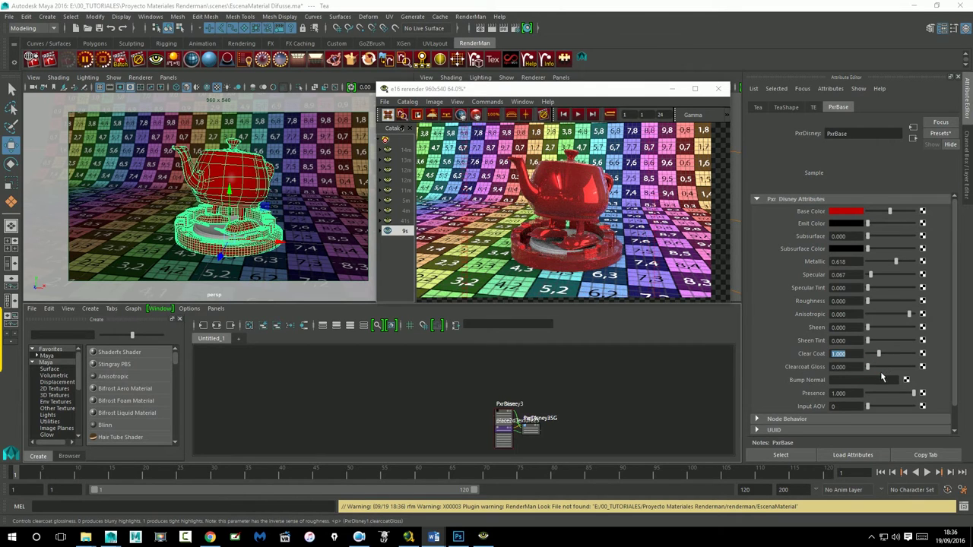
pyautogui.moveTo(881, 373); pyautogui.dragTo(912, 375)
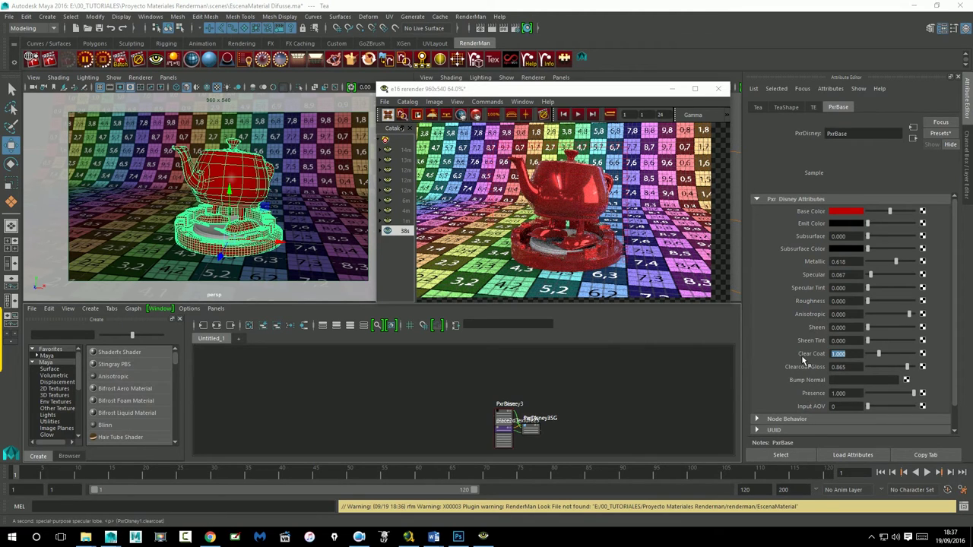
pyautogui.click(840, 357)
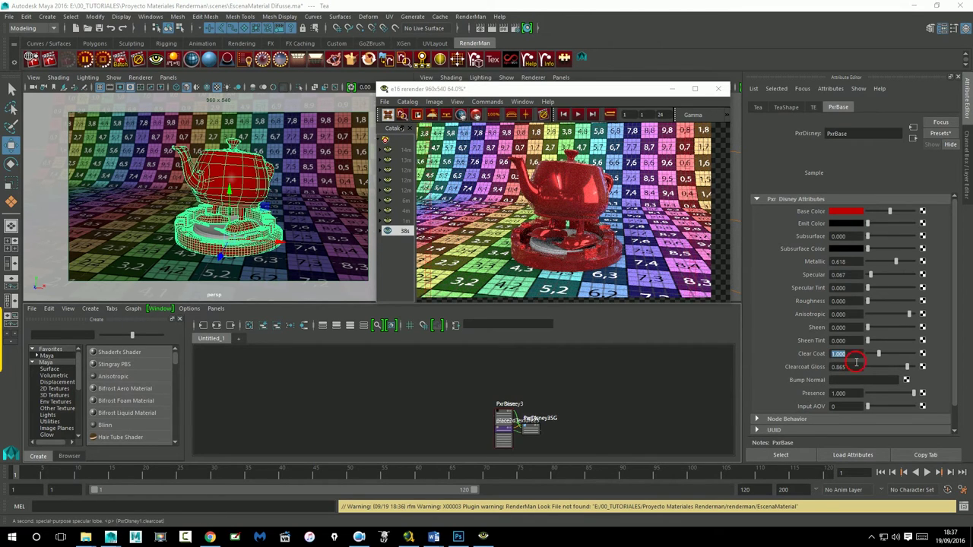
pyautogui.click(843, 366)
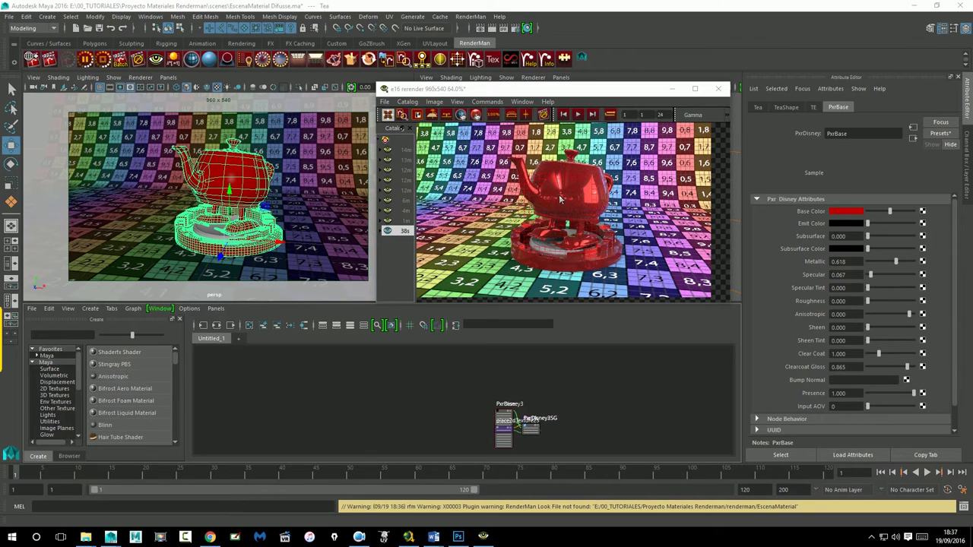
pyautogui.click(406, 212)
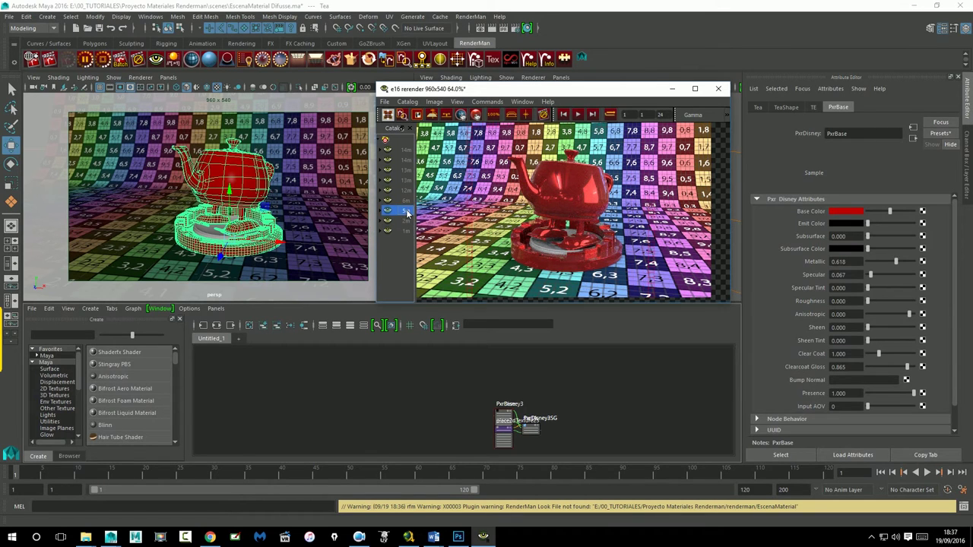
pyautogui.click(407, 222)
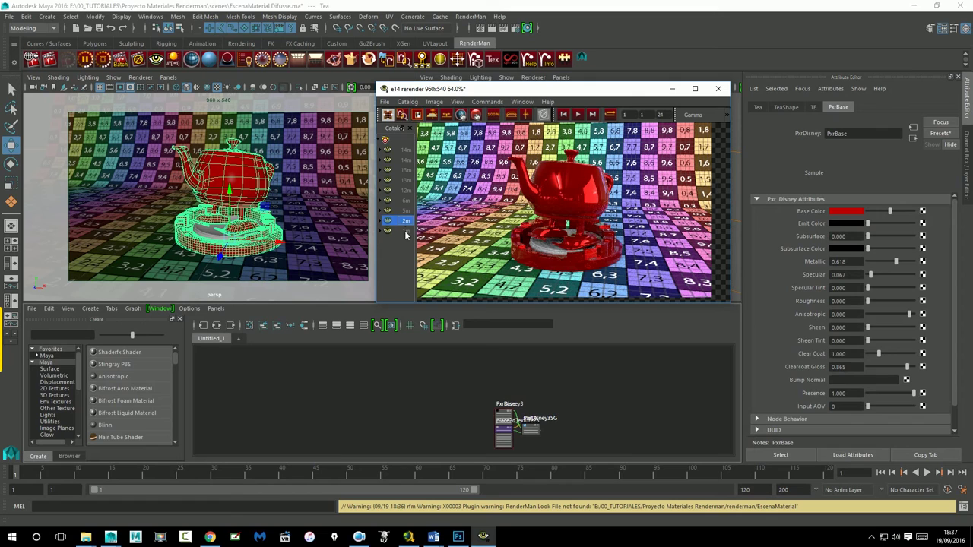
pyautogui.click(406, 231)
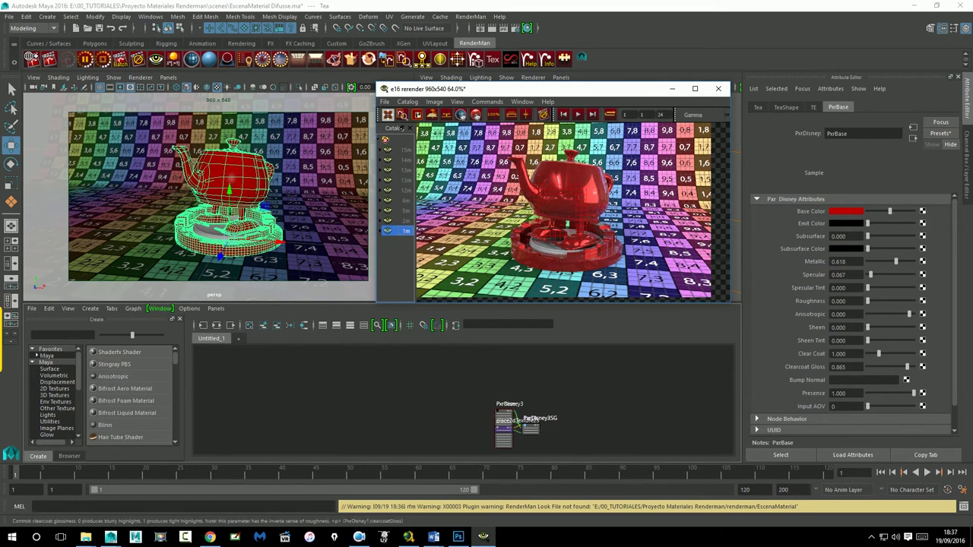
pyautogui.moveTo(911, 370); pyautogui.dragTo(914, 367)
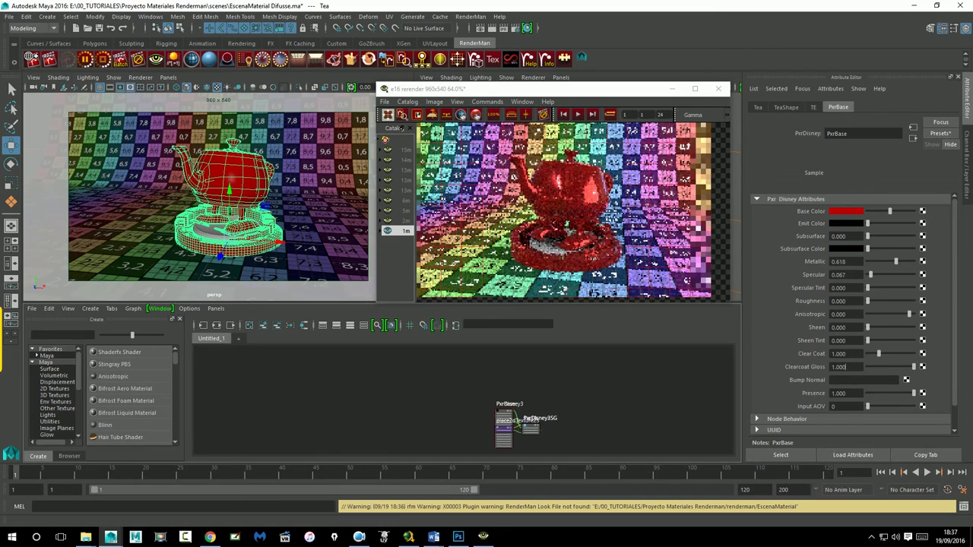
pyautogui.click(405, 220)
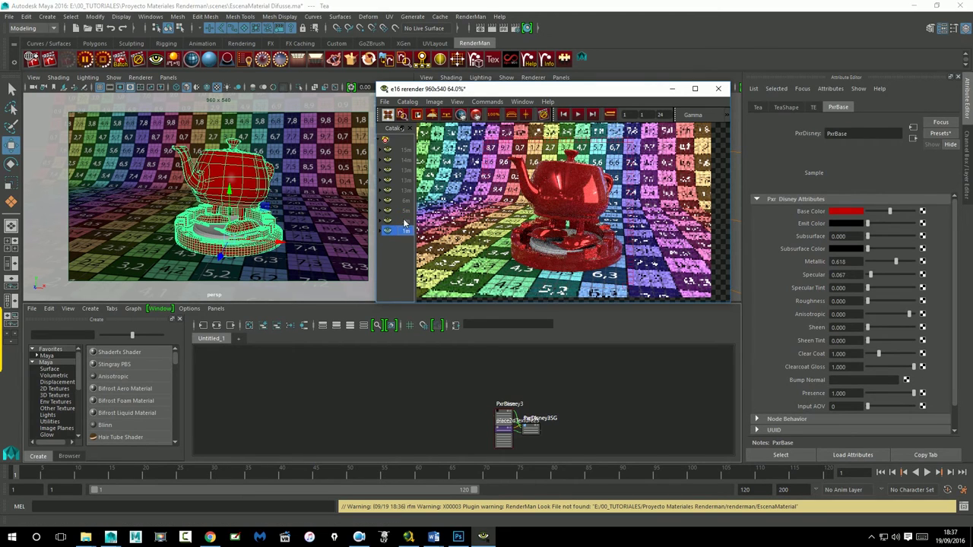
pyautogui.click(406, 231)
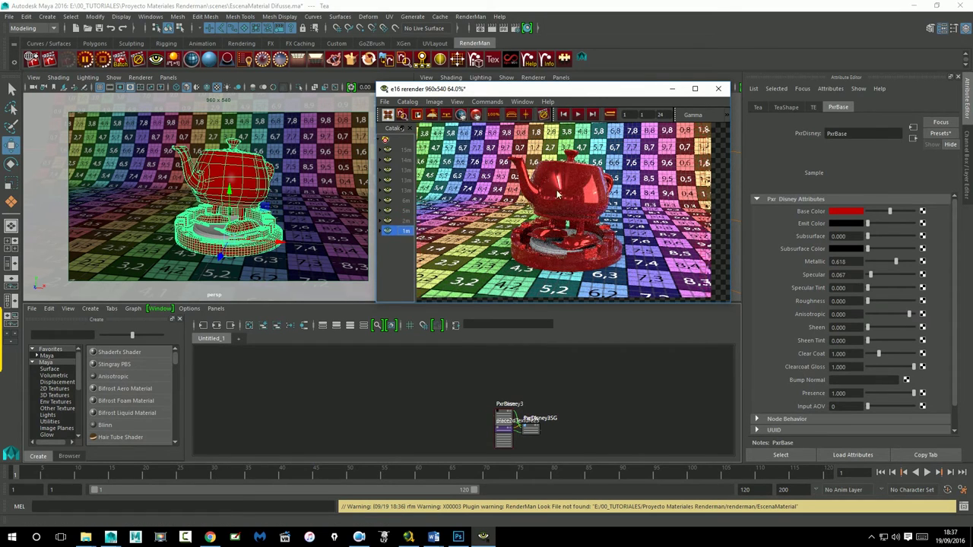
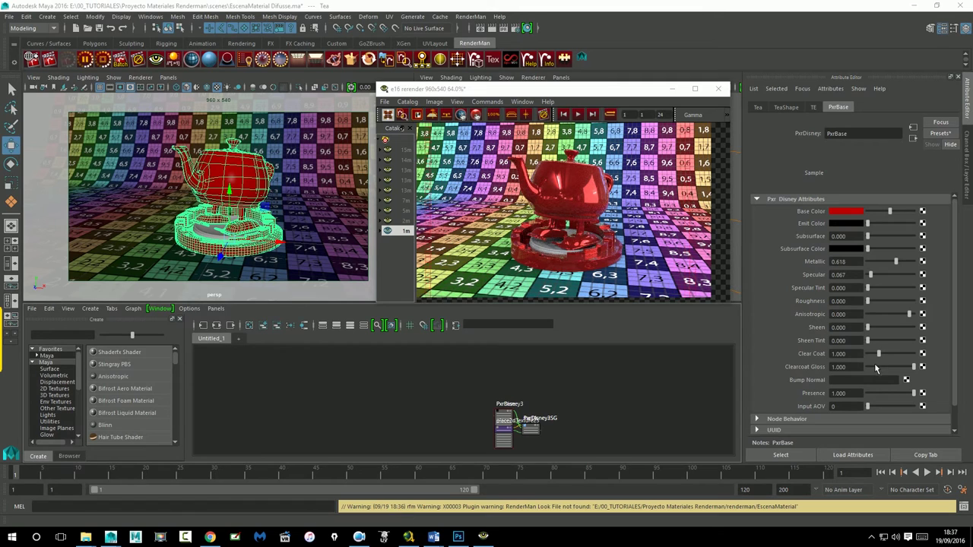
# Step: Try lower Clearcoat Gloss values, then raise it to its maximum of 1.000
pyautogui.moveTo(914, 367); pyautogui.dragTo(867, 367)
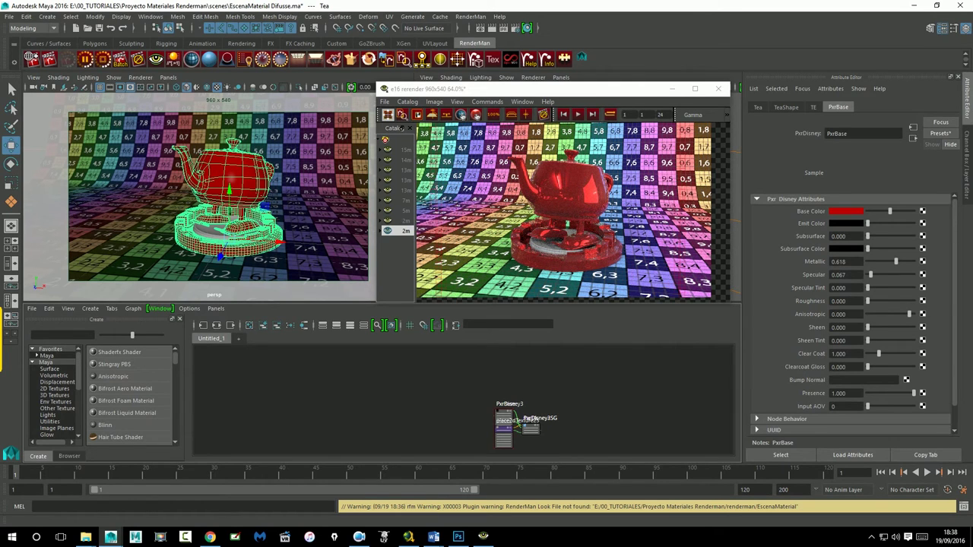
pyautogui.click(890, 369)
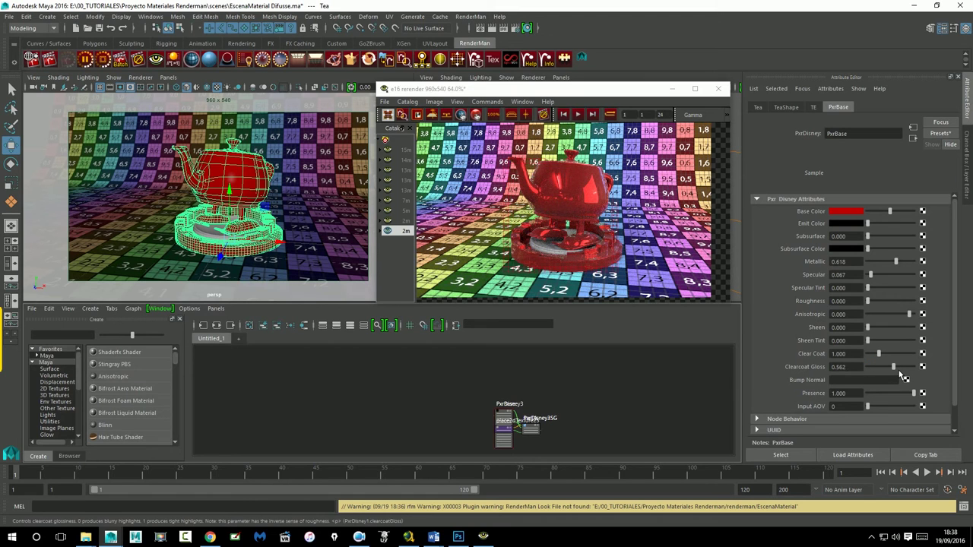
pyautogui.click(899, 367)
pyautogui.click(915, 367)
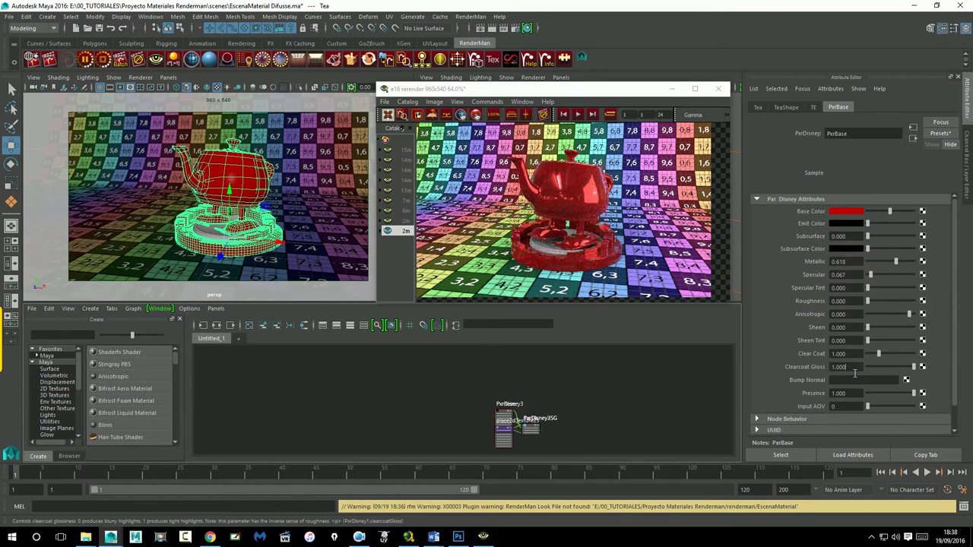
pyautogui.click(854, 371)
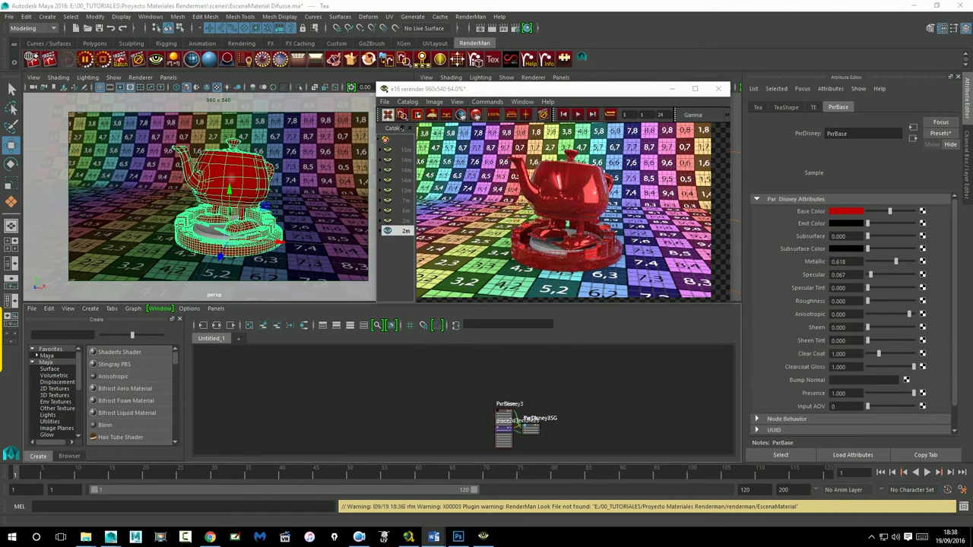
# Step: Set Metallic to 0 and Specular to 1, and drop Clear Coat to 0
pyautogui.moveTo(895, 261)
pyautogui.mouseDown()
pyautogui.moveTo(864, 265)
pyautogui.moveTo(923, 281)
pyautogui.mouseUp()
pyautogui.click(871, 274)
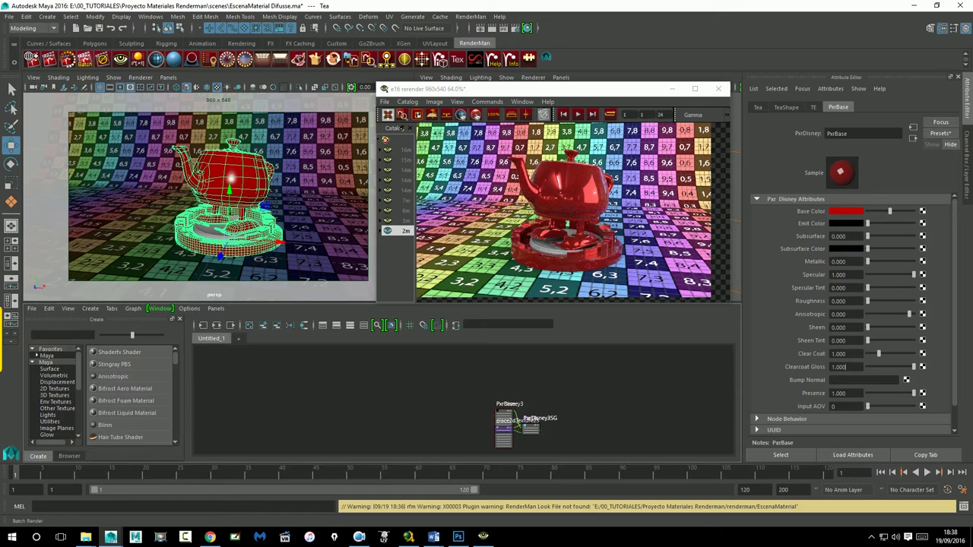
pyautogui.moveTo(879, 354); pyautogui.dragTo(866, 355)
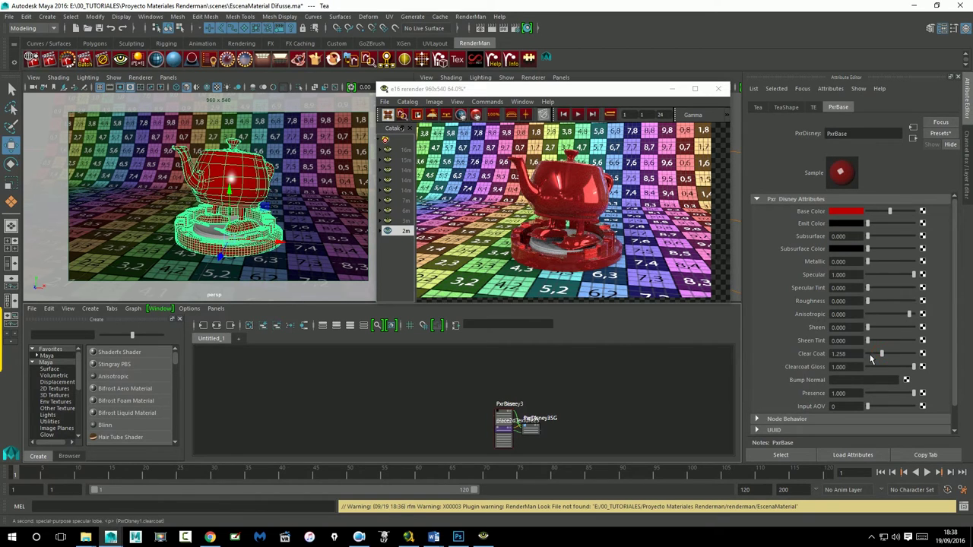
pyautogui.click(915, 366)
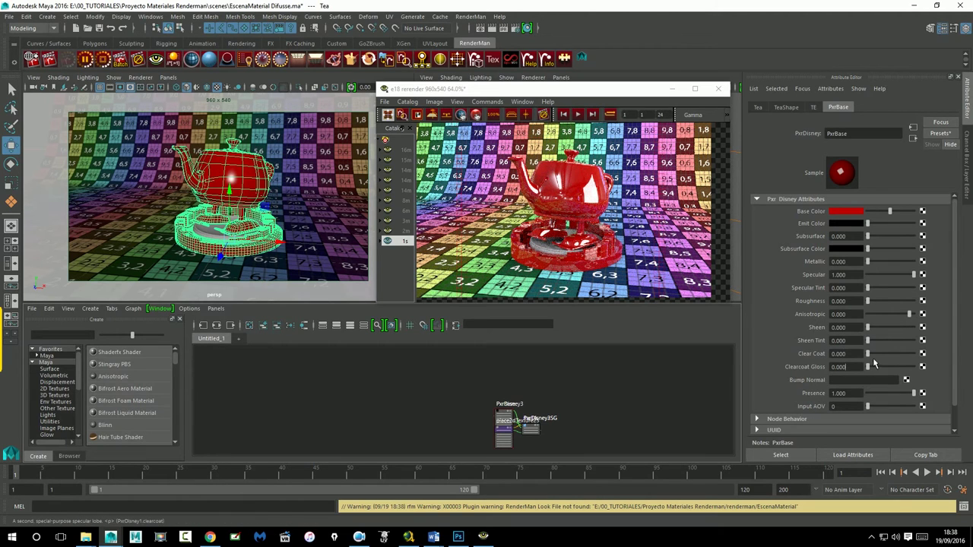
# Step: Test Clear Coat near 2.157 with gloss 1.000, zero both, and set Anisotropic to -10
pyautogui.click(895, 354)
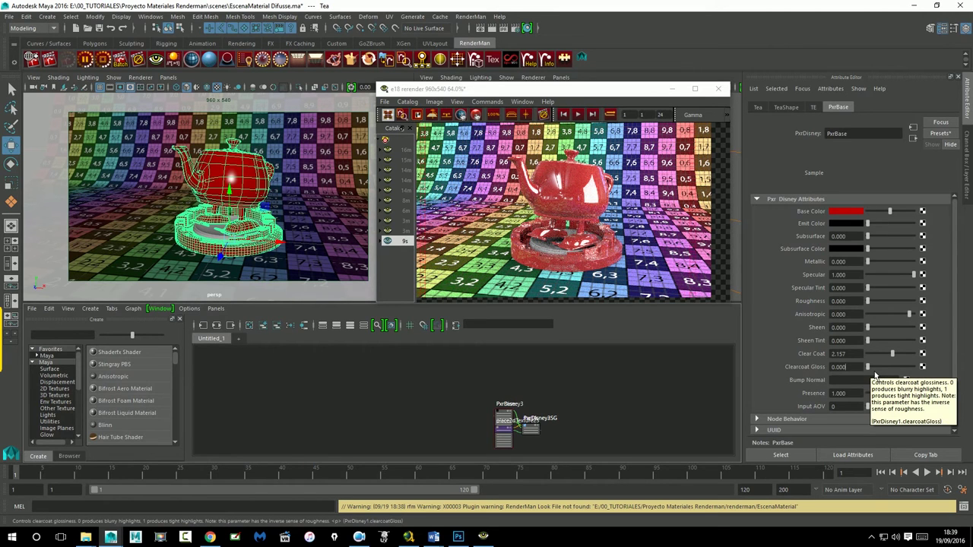
pyautogui.moveTo(868, 367); pyautogui.dragTo(918, 368)
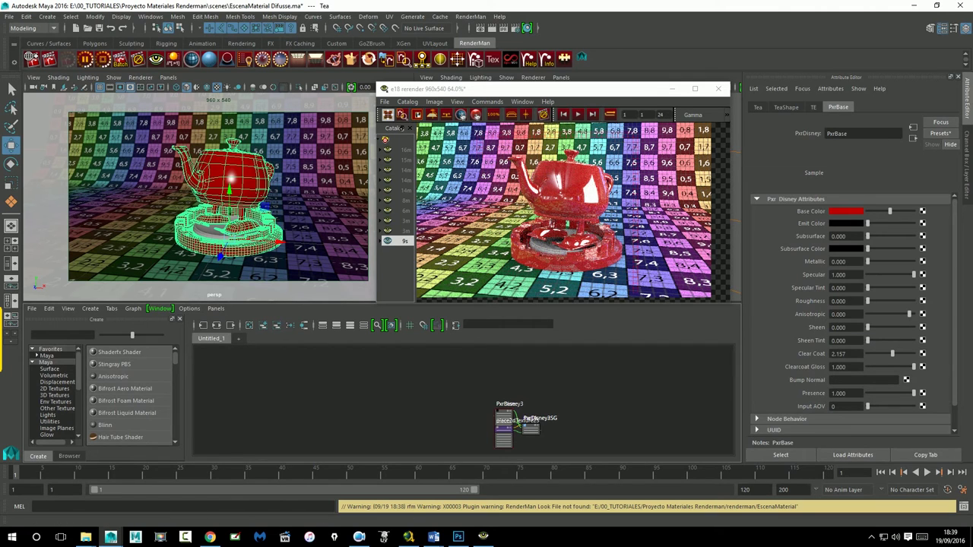
pyautogui.press('Return')
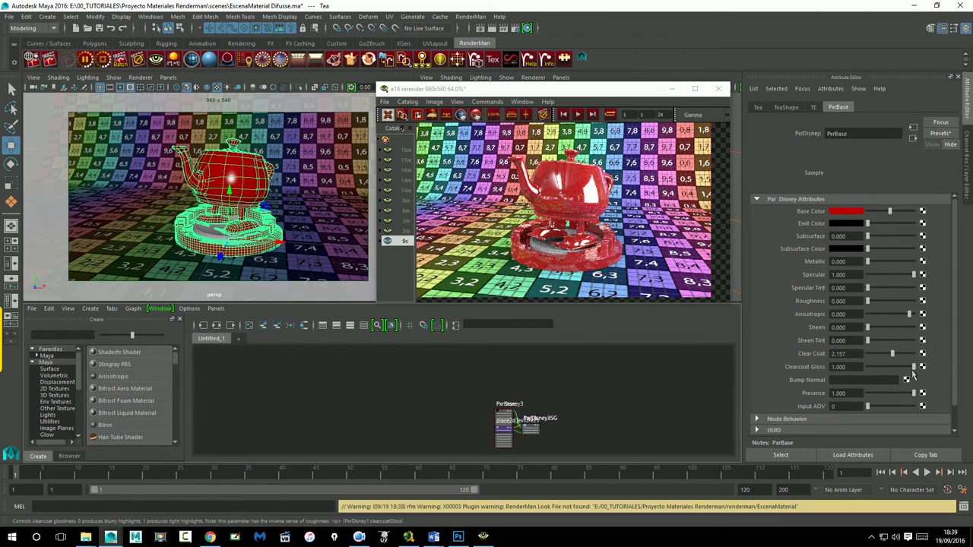
pyautogui.moveTo(914, 366)
pyautogui.mouseDown()
pyautogui.moveTo(865, 367)
pyautogui.moveTo(865, 354)
pyautogui.mouseUp()
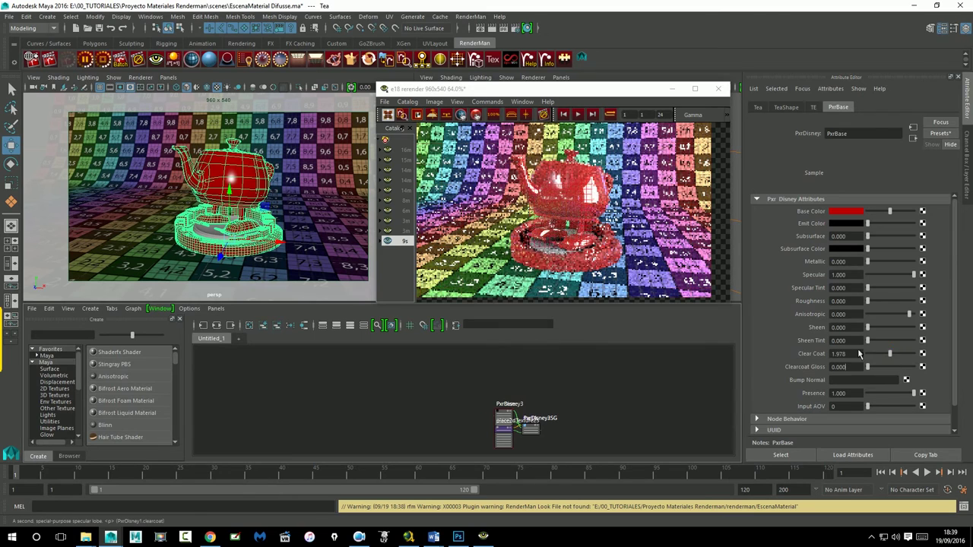
pyautogui.moveTo(909, 314); pyautogui.dragTo(867, 314)
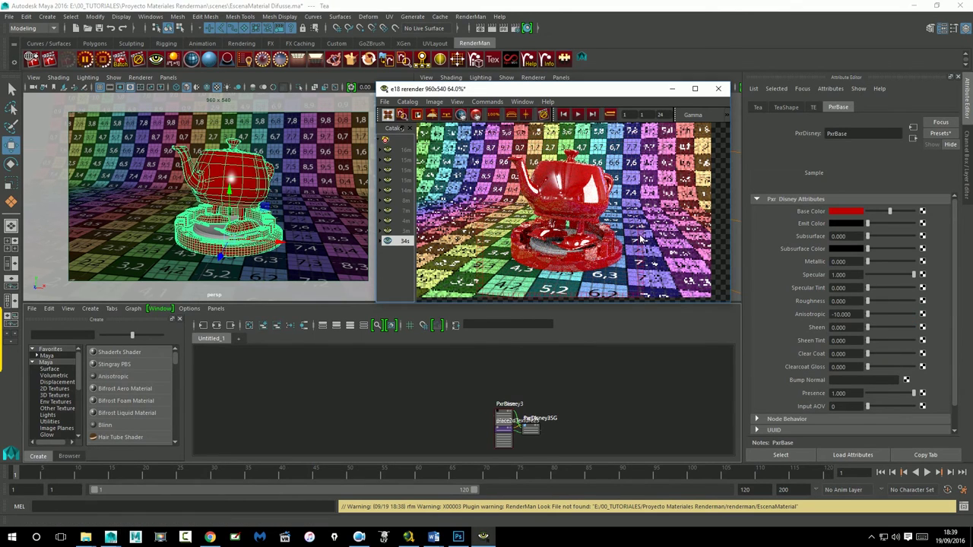
# Step: Set Specular and Anisotropic to 0, then bring up texture choices for Bump Normal
pyautogui.moveTo(914, 275); pyautogui.dragTo(868, 274)
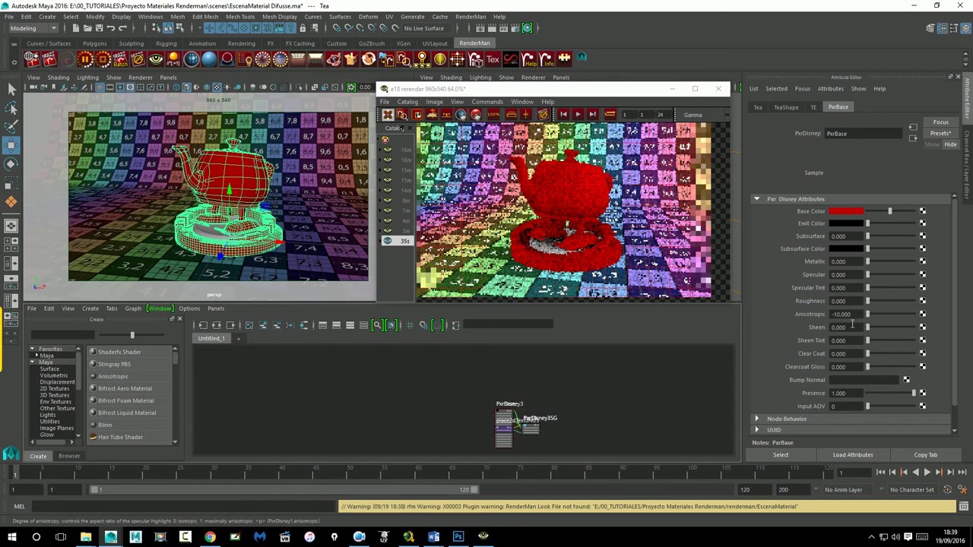
pyautogui.write('0')
pyautogui.press('Return')
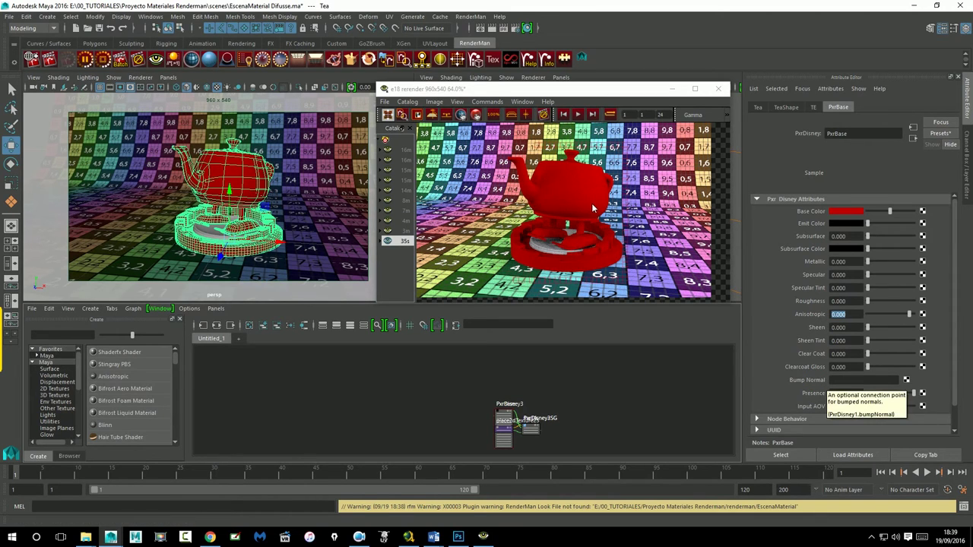
pyautogui.click(530, 216)
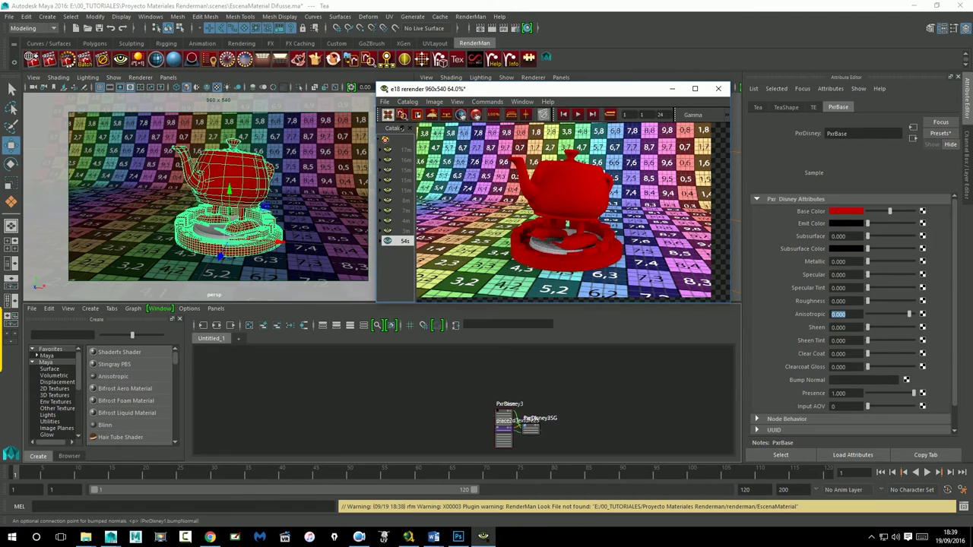
pyautogui.click(906, 380)
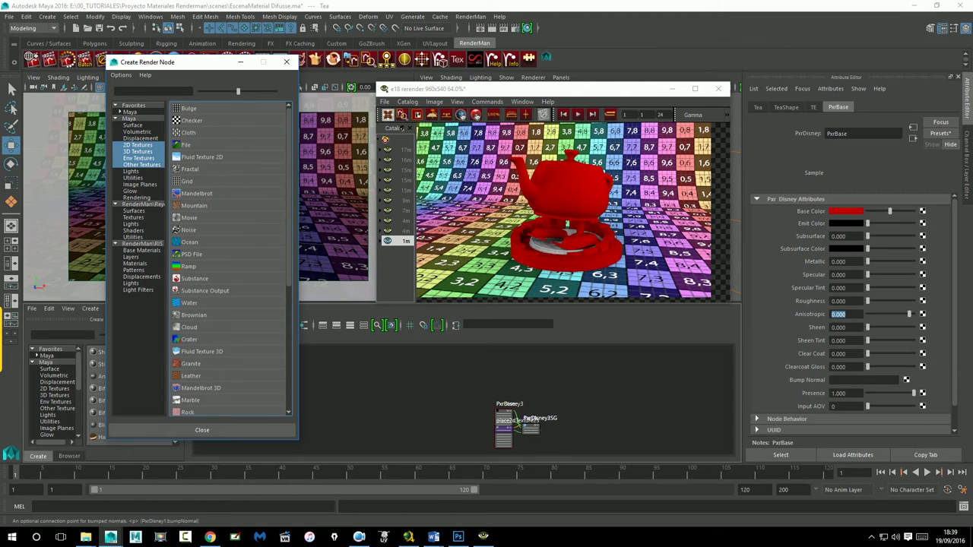
# Step: Connect a File texture using sourceimages/Metal/BumpMetal.jpg to Bump Normal and re-render the IPR
pyautogui.click(204, 144)
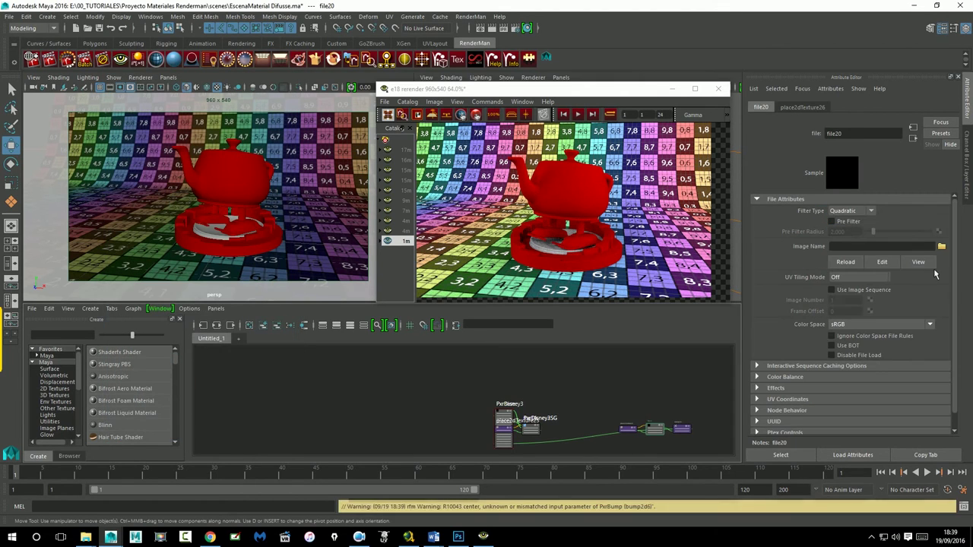
pyautogui.click(941, 246)
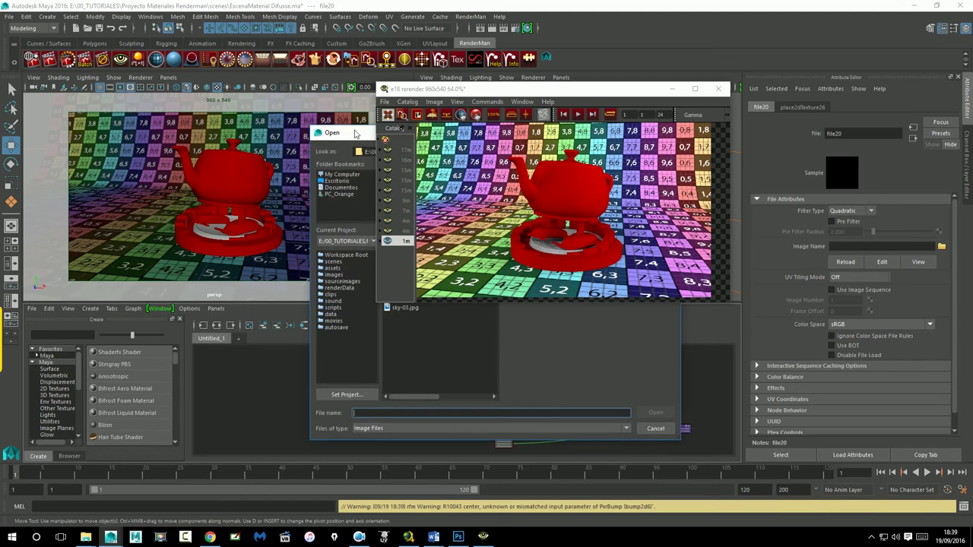
pyautogui.moveTo(354, 134); pyautogui.dragTo(106, 130)
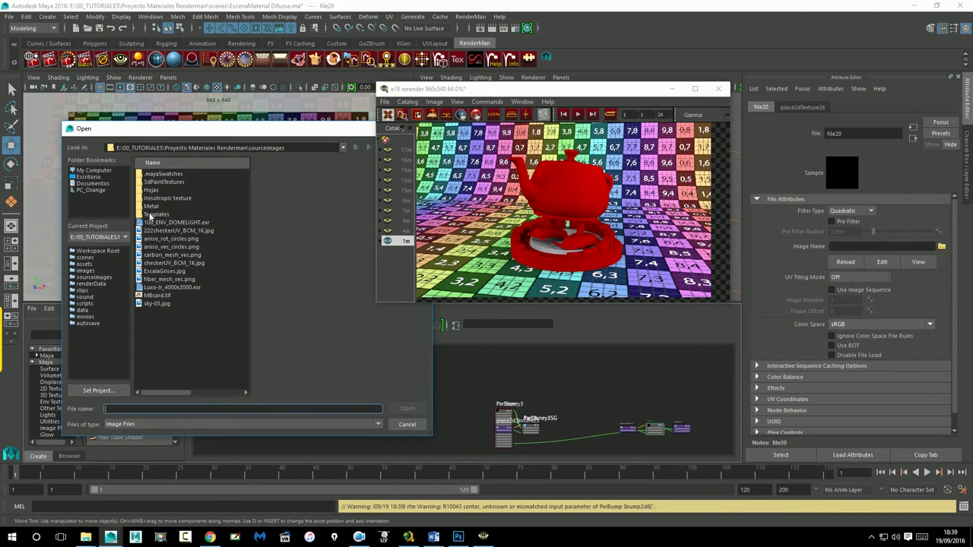
pyautogui.click(153, 208)
pyautogui.doubleClick(153, 207)
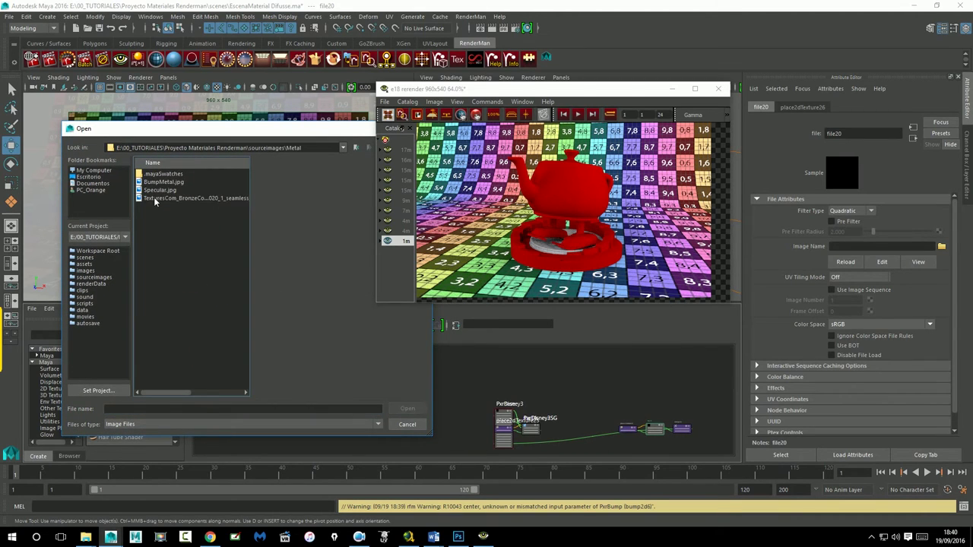
pyautogui.click(154, 190)
pyautogui.click(179, 183)
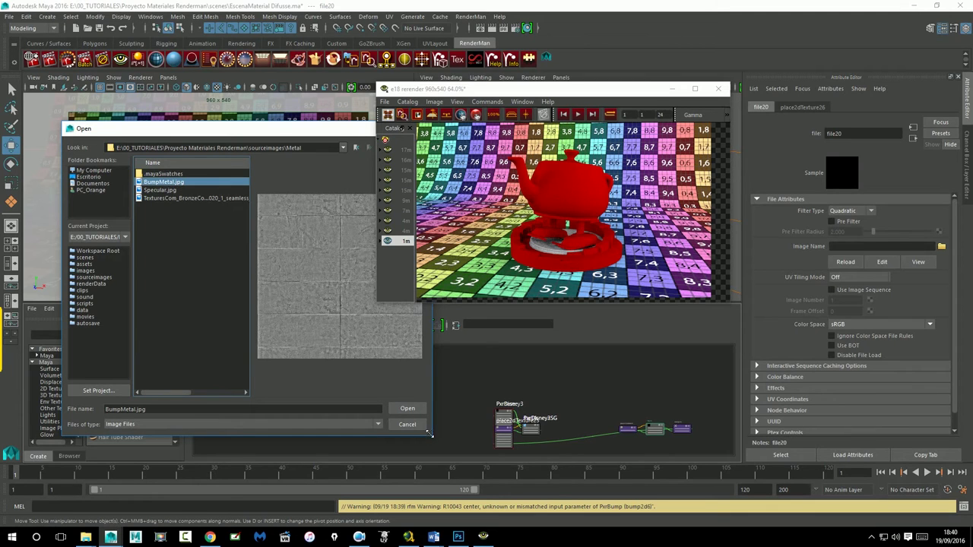
pyautogui.click(408, 408)
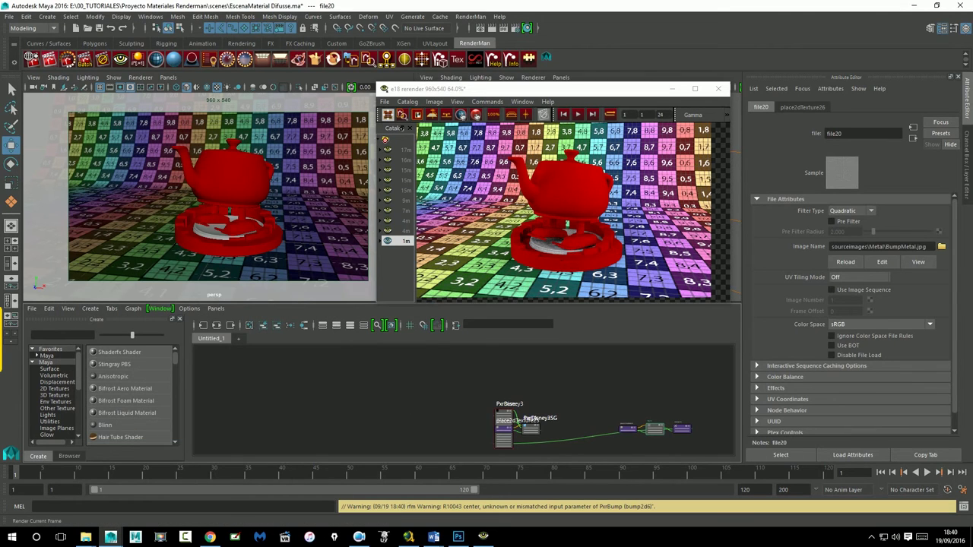
pyautogui.click(73, 65)
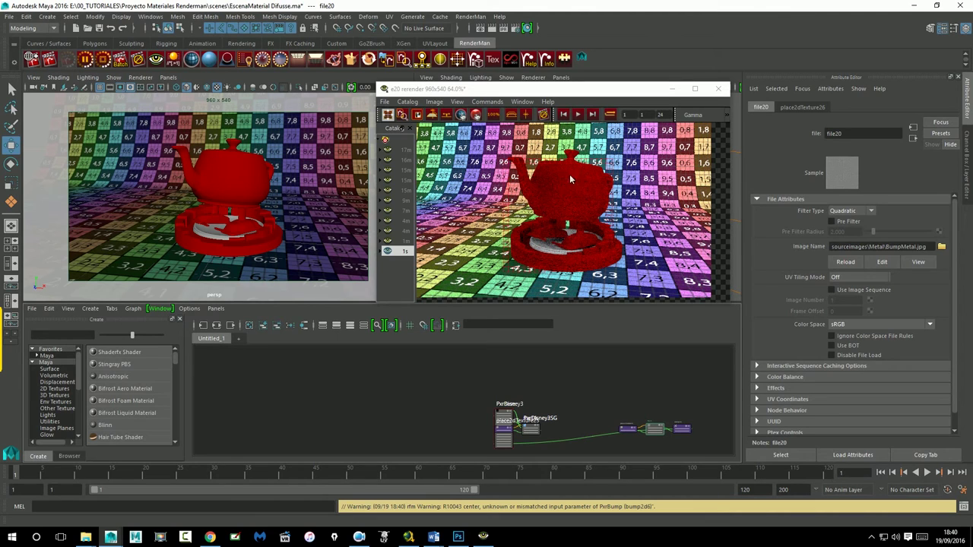
pyautogui.click(913, 138)
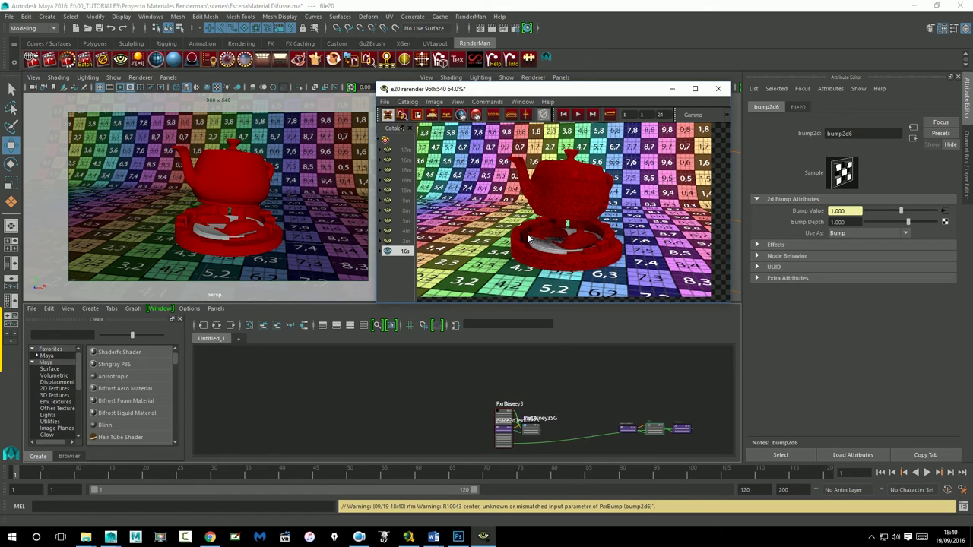
# Step: Graph the teapot's PxrDisney2SG network in the Hypershade and select the bump2d6 node
pyautogui.click(249, 326)
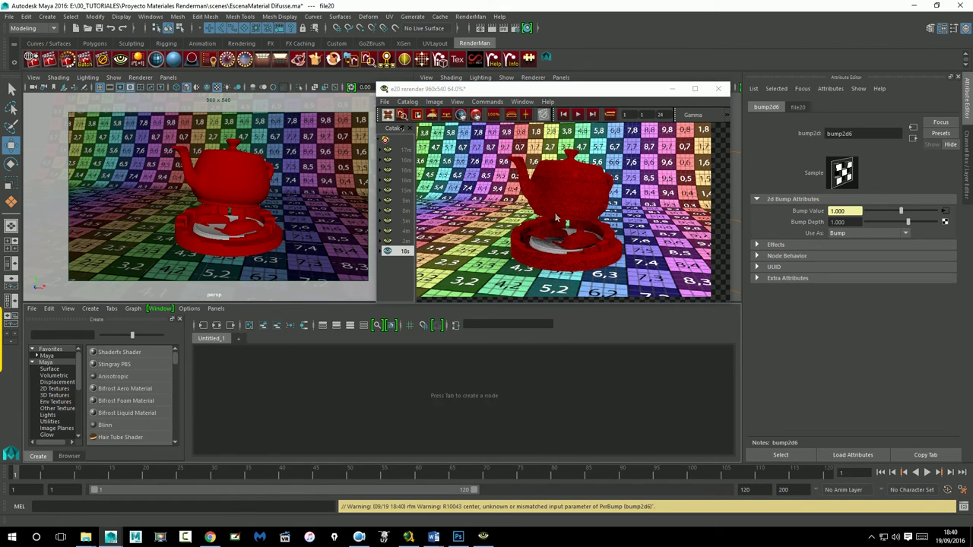
pyautogui.click(232, 192)
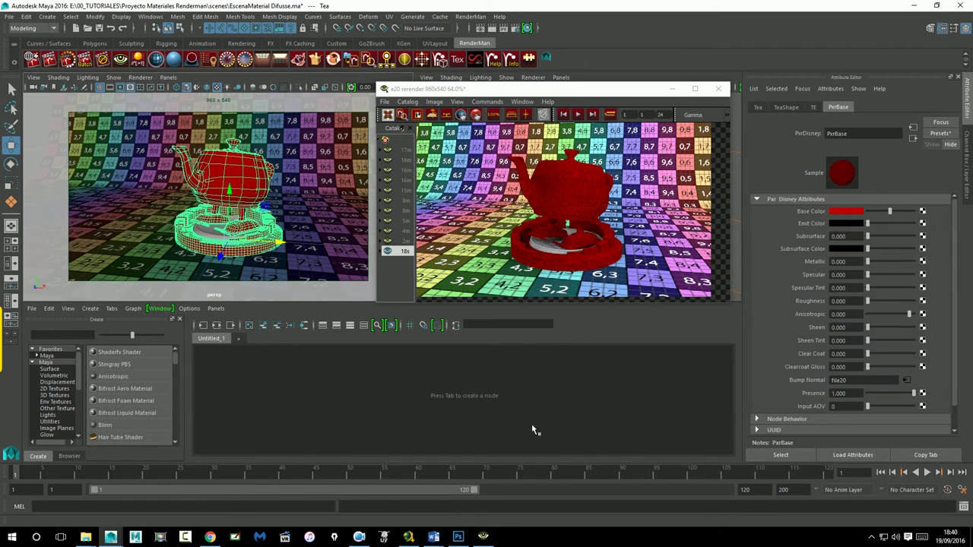
pyautogui.click(228, 325)
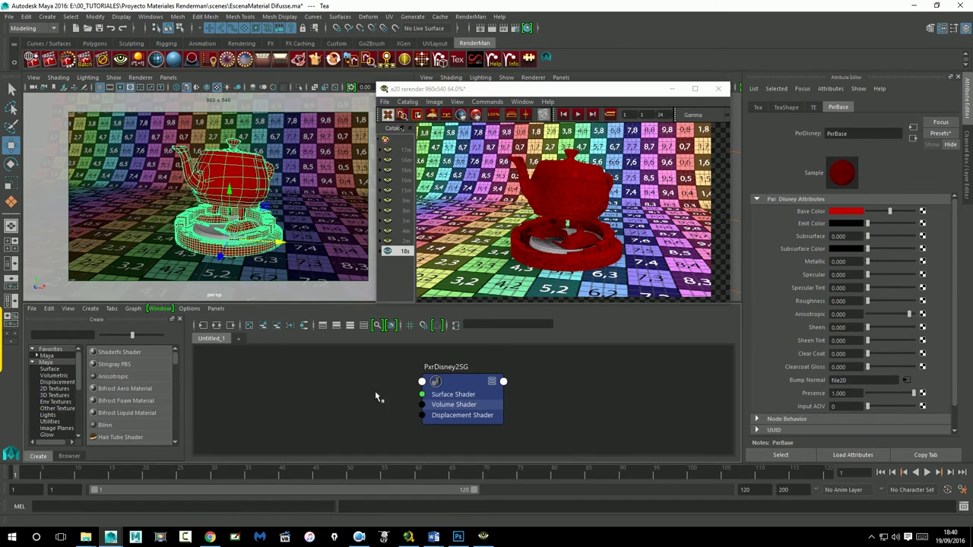
pyautogui.click(469, 387)
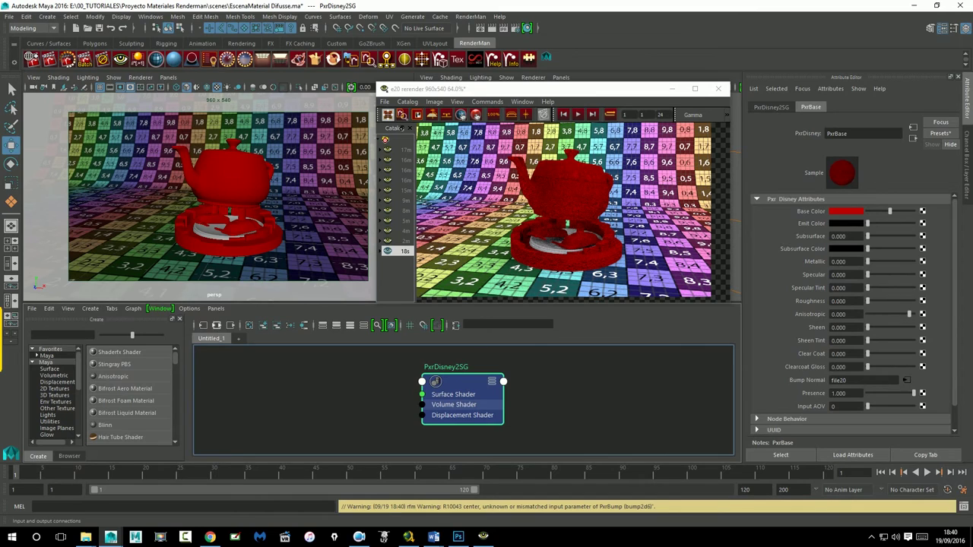
pyautogui.click(278, 325)
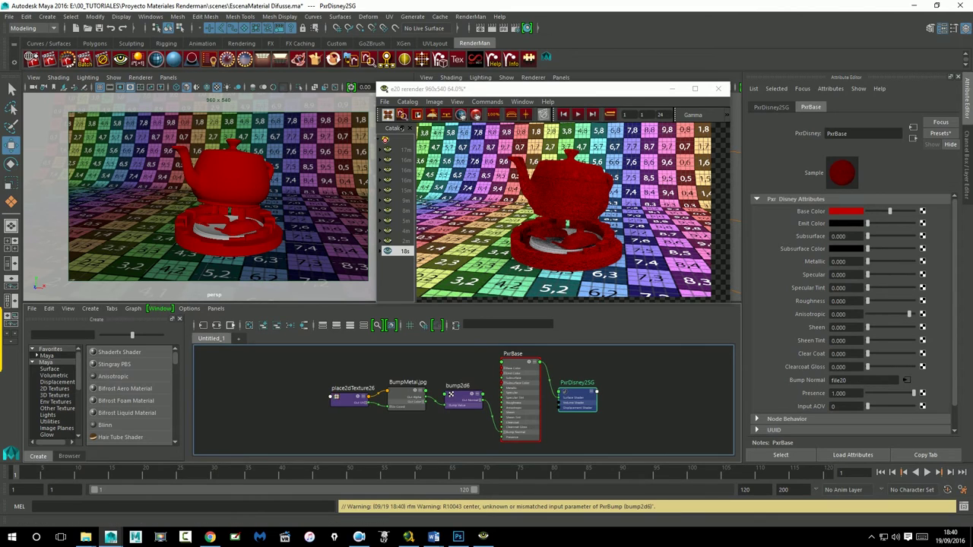
pyautogui.click(462, 402)
# Step: Set bump2d6 Bump Depth to 0.2 and restart the IPR render
pyautogui.click(857, 225)
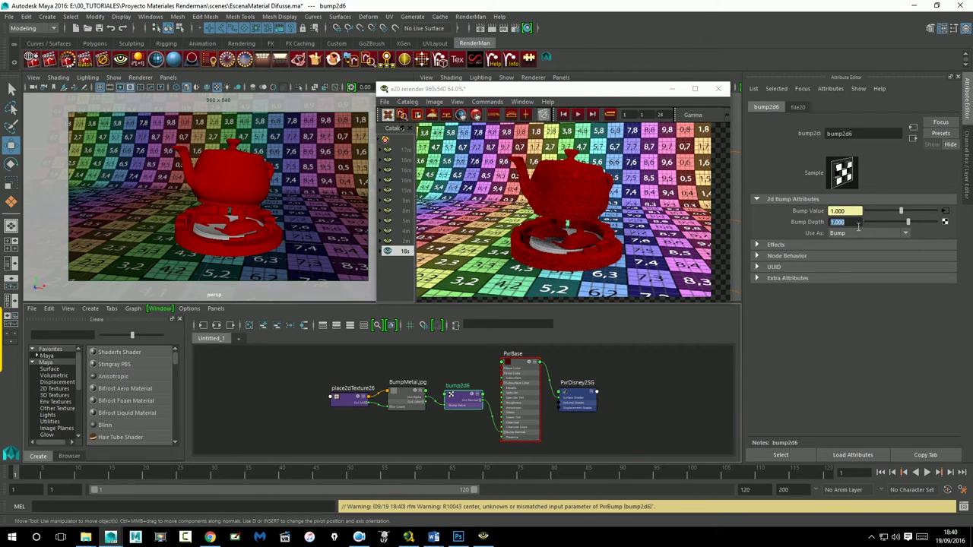
pyautogui.write('0.200')
pyautogui.press('Return')
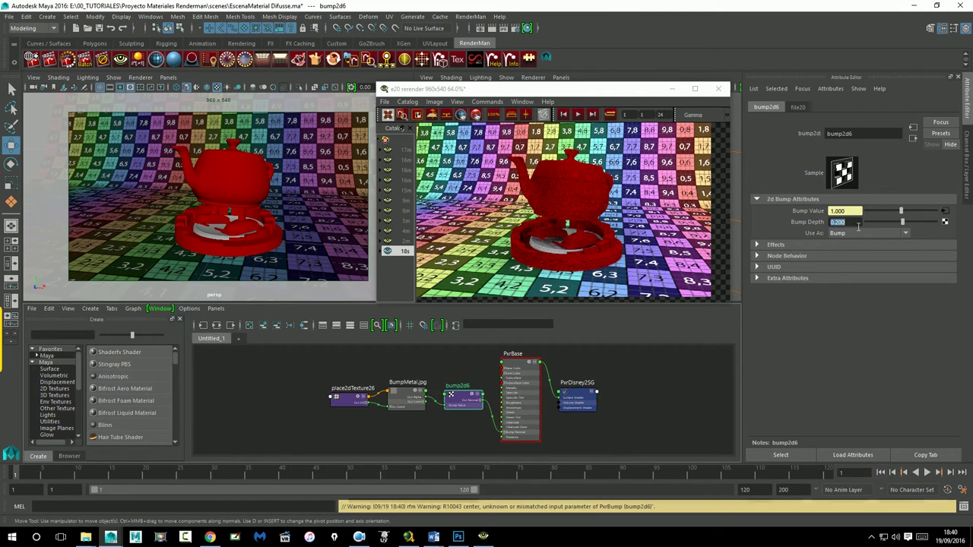
pyautogui.click(73, 64)
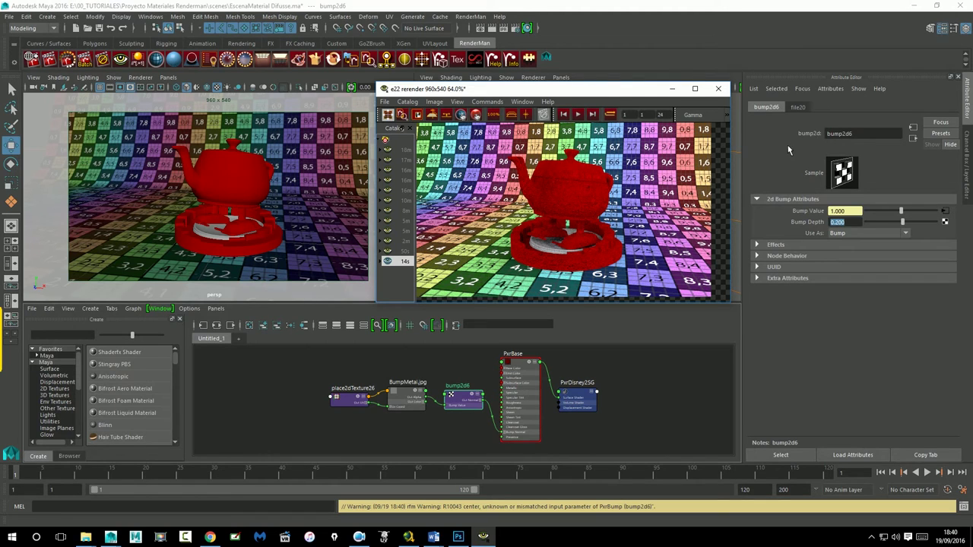
# Step: Break the Bump Normal connection and delete bump2d6, BumpMetal.jpg and place2dTexture26
pyautogui.click(913, 137)
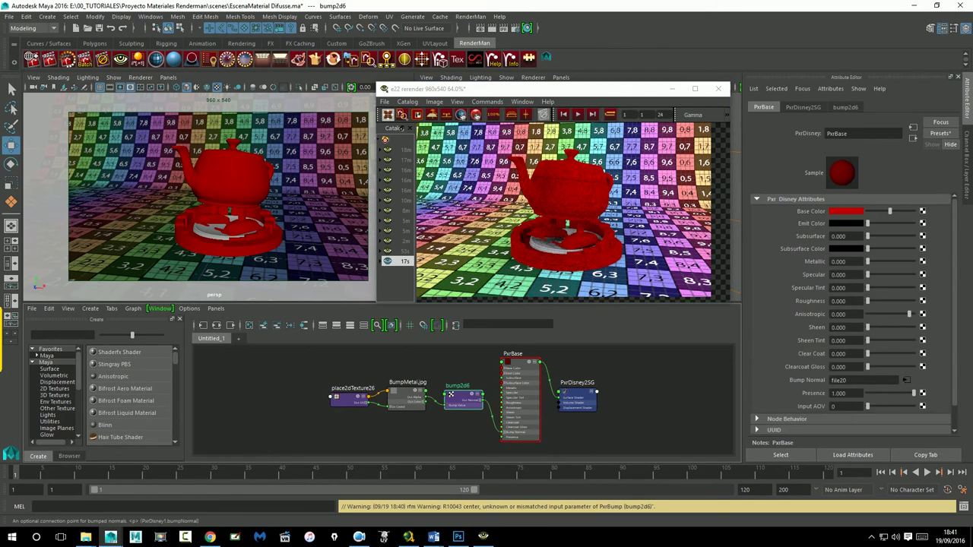
pyautogui.rightClick(821, 381)
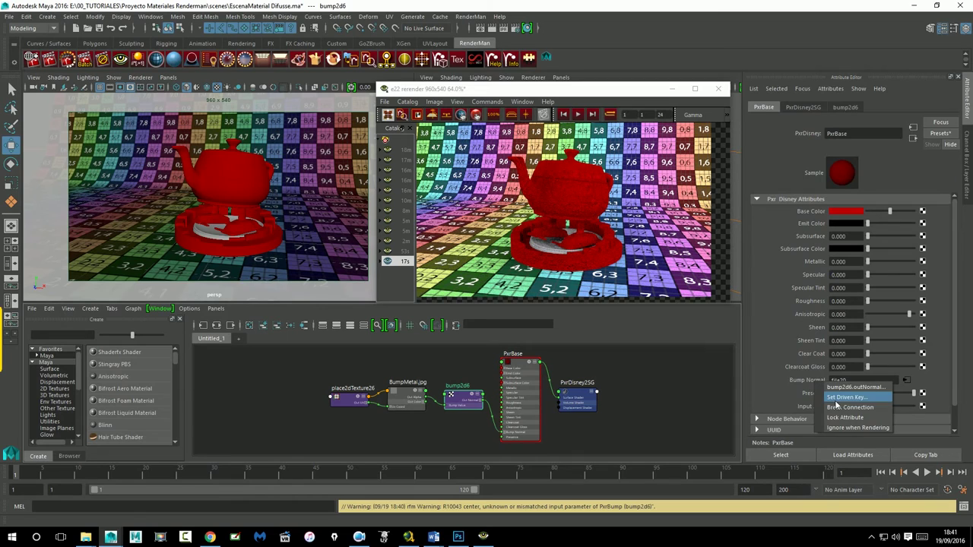
pyautogui.click(837, 409)
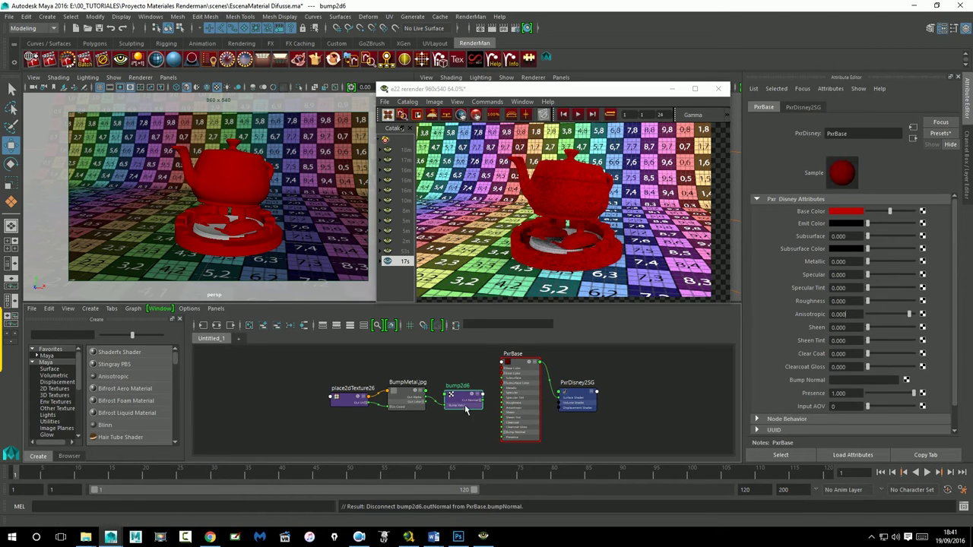
pyautogui.press('Delete')
pyautogui.click(405, 395)
pyautogui.press('Delete')
pyautogui.click(359, 401)
pyautogui.press('Delete')
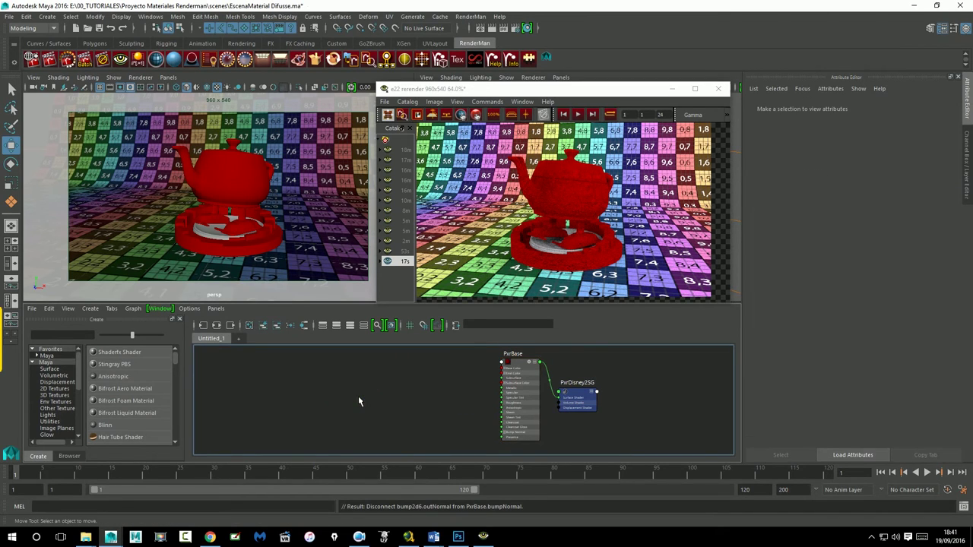
pyautogui.click(523, 368)
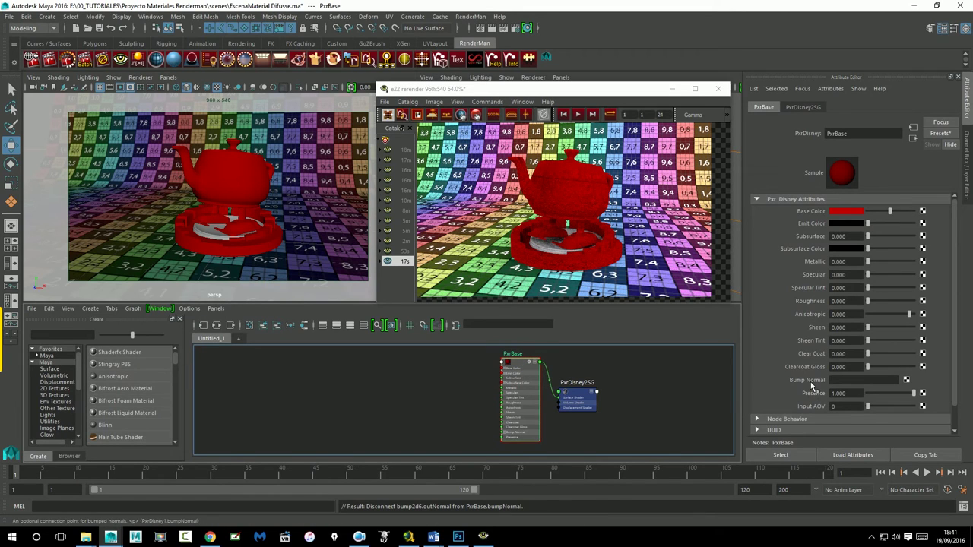
# Step: Map a PxrBump node to Bump Normal loading Metal/BumpMetal.jpg, then restart IPR
pyautogui.click(906, 380)
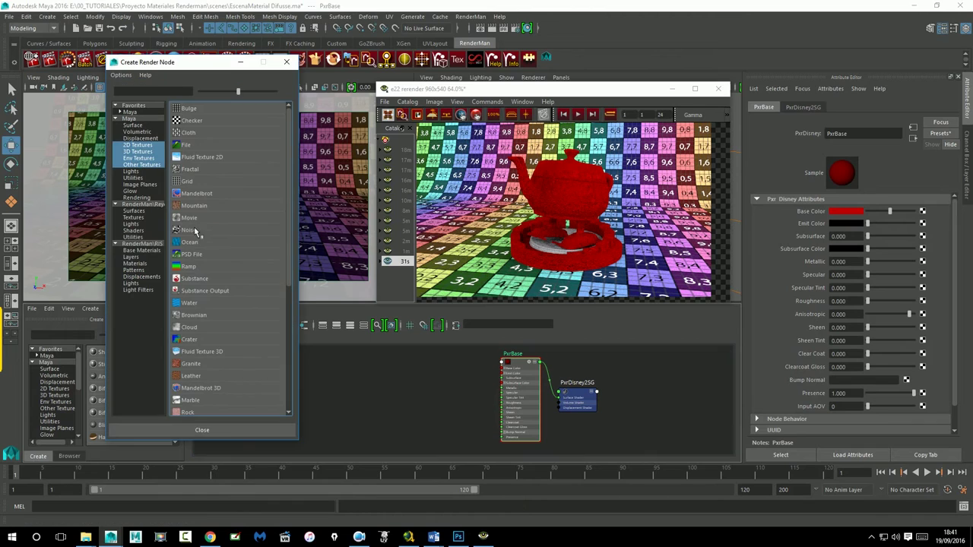
pyautogui.click(141, 244)
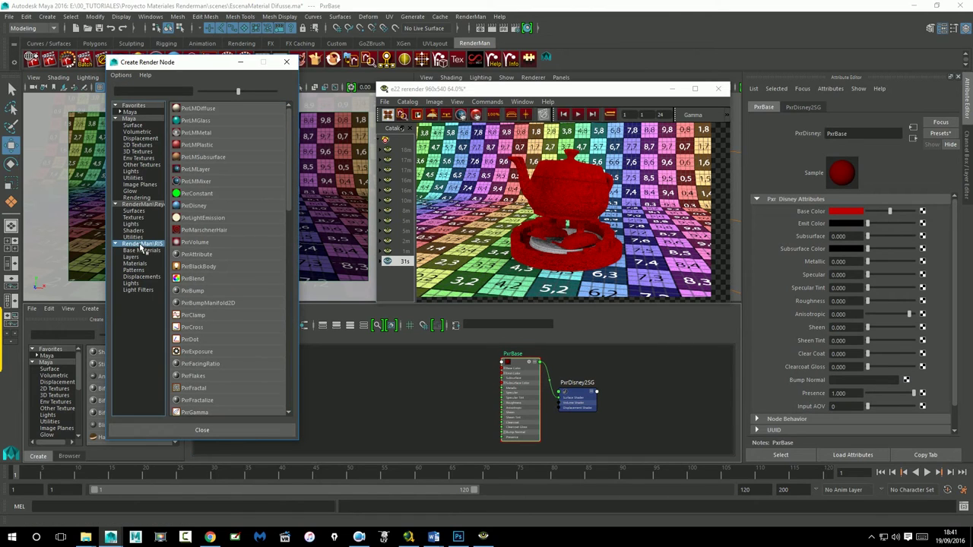
pyautogui.click(197, 293)
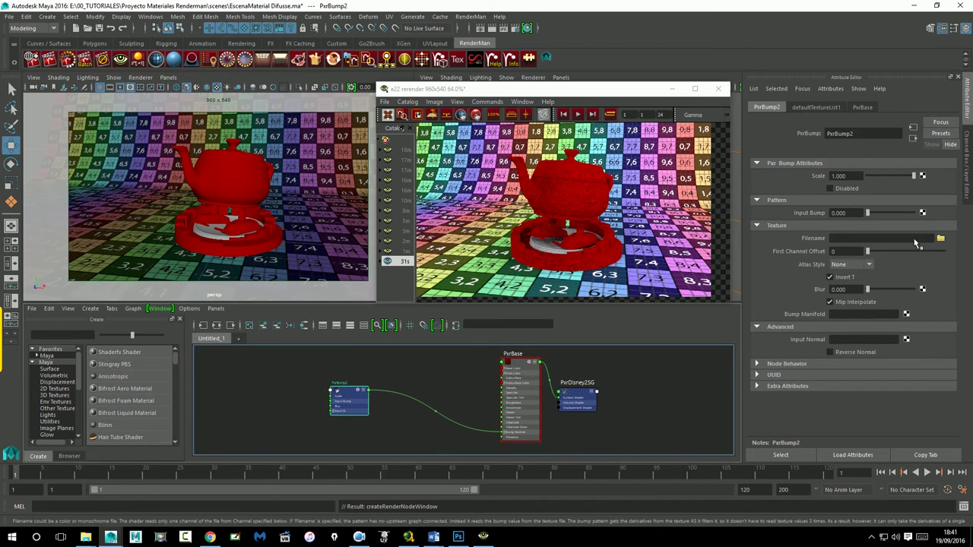
pyautogui.click(942, 239)
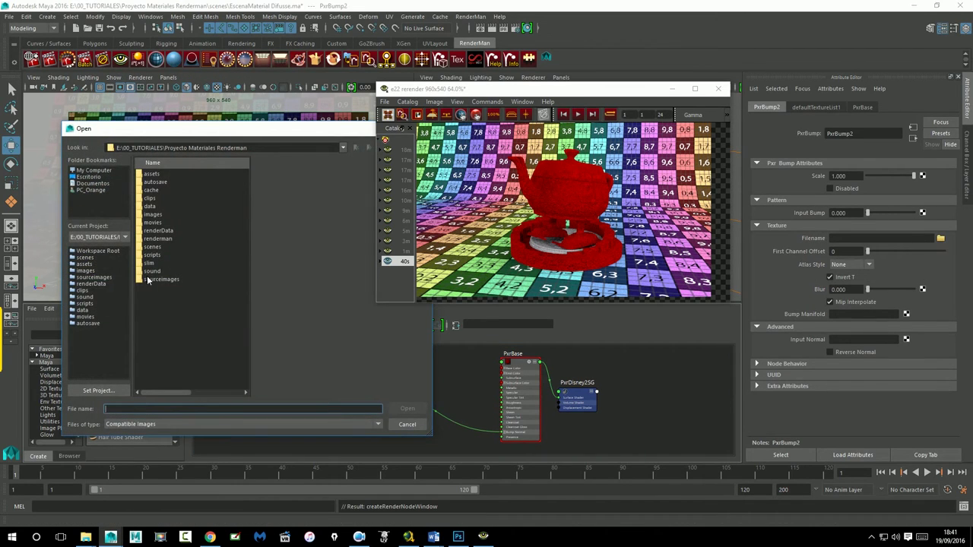
pyautogui.click(154, 248)
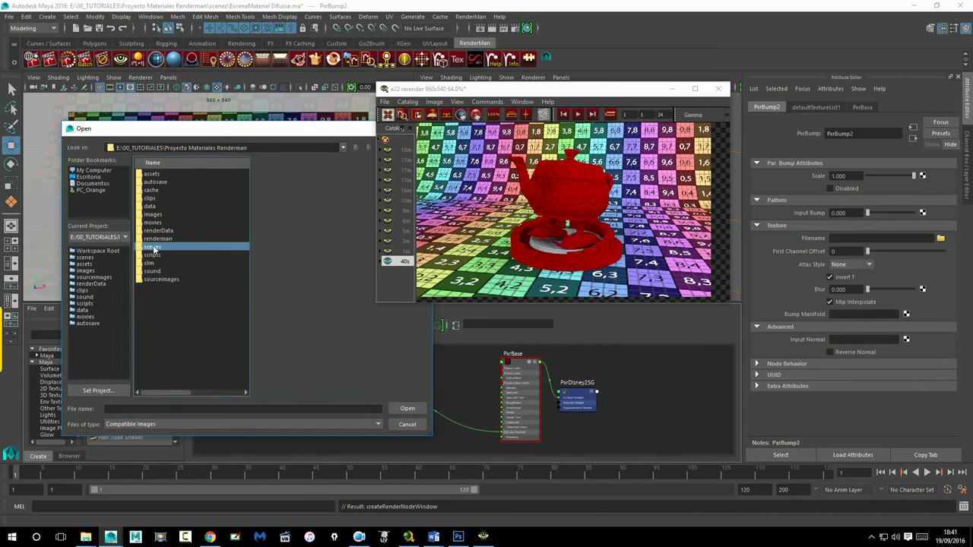
pyautogui.doubleClick(158, 280)
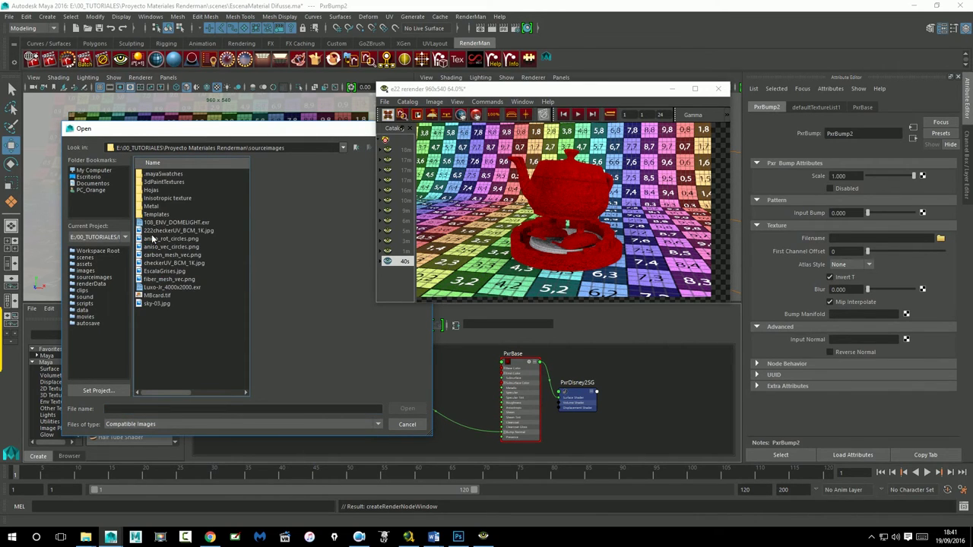
pyautogui.doubleClick(155, 205)
pyautogui.click(154, 190)
pyautogui.click(159, 182)
pyautogui.click(408, 409)
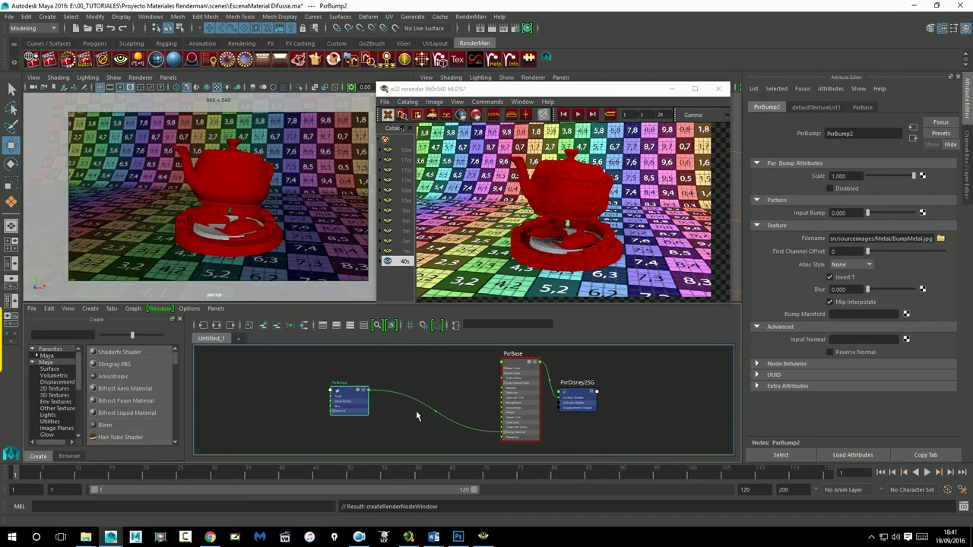
pyautogui.click(507, 33)
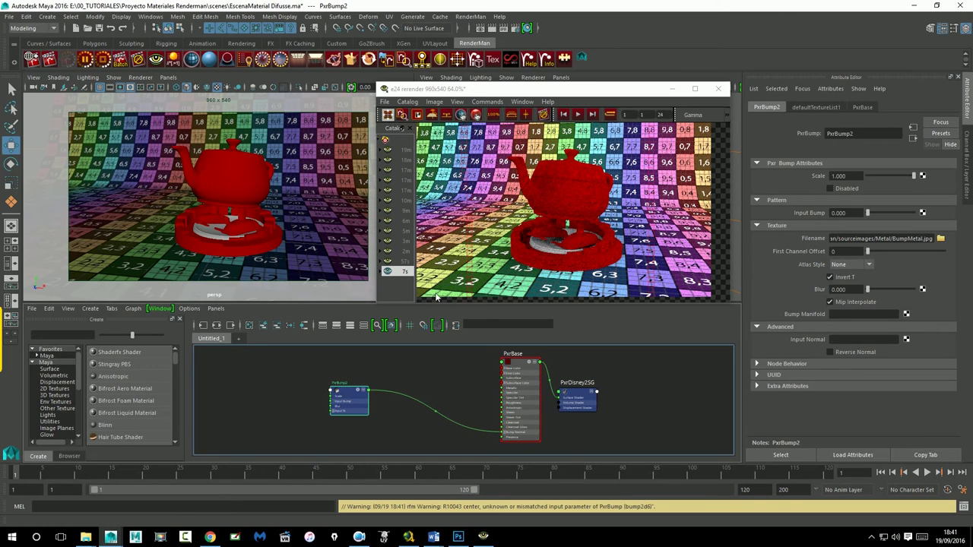
# Step: Compare an earlier IPR snapshot with the latest one, then tick Disabled on the PxrBump
pyautogui.click(407, 254)
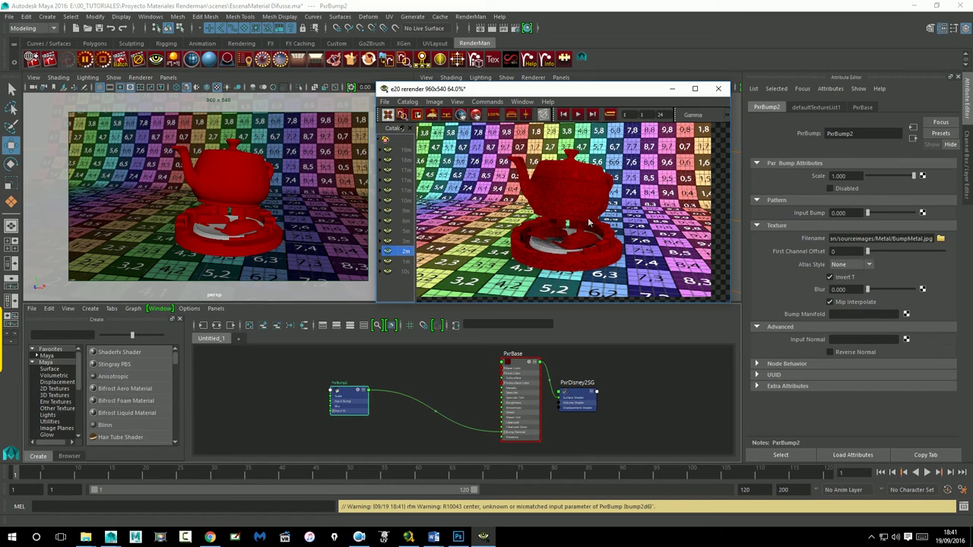
pyautogui.click(405, 272)
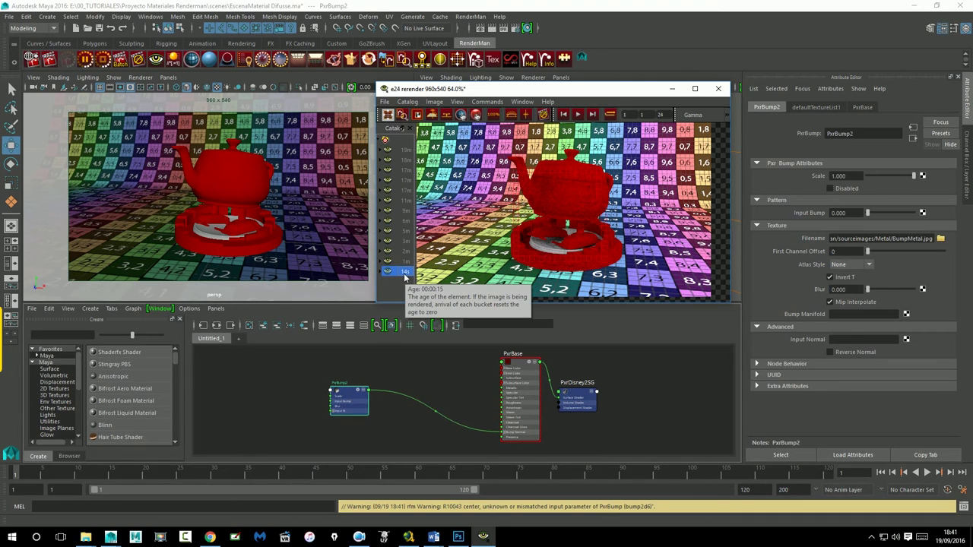
pyautogui.click(830, 188)
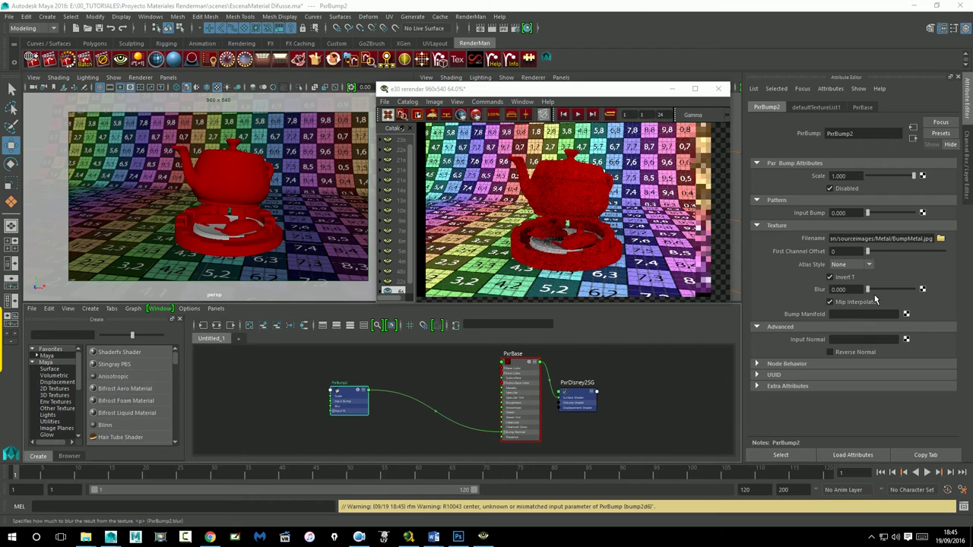
# Step: Sweep PxrBump Blur through about 46, 62, 45, 8 and 4.5, ending at 0
pyautogui.moveTo(867, 289); pyautogui.dragTo(869, 289)
pyautogui.hotkey('ctrl', 'z')
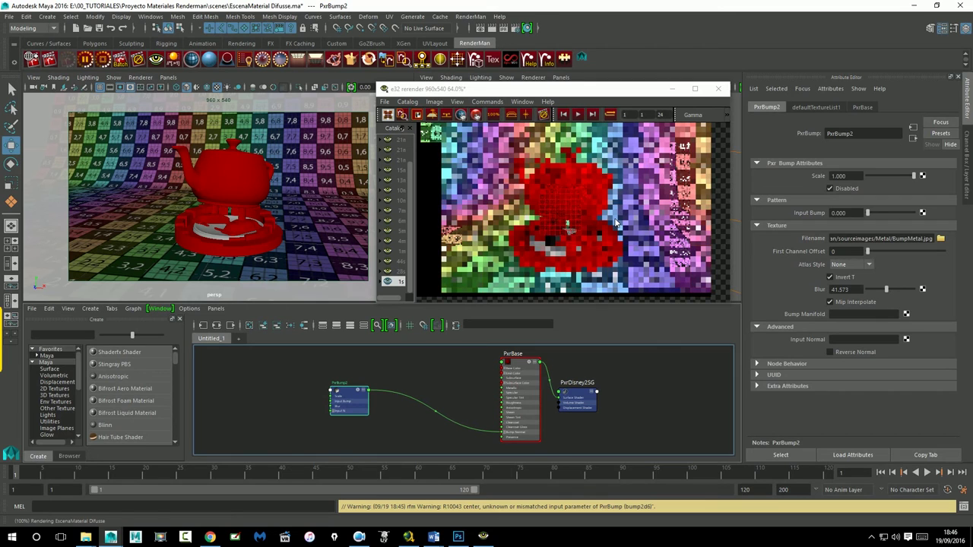
pyautogui.moveTo(885, 289); pyautogui.dragTo(899, 290)
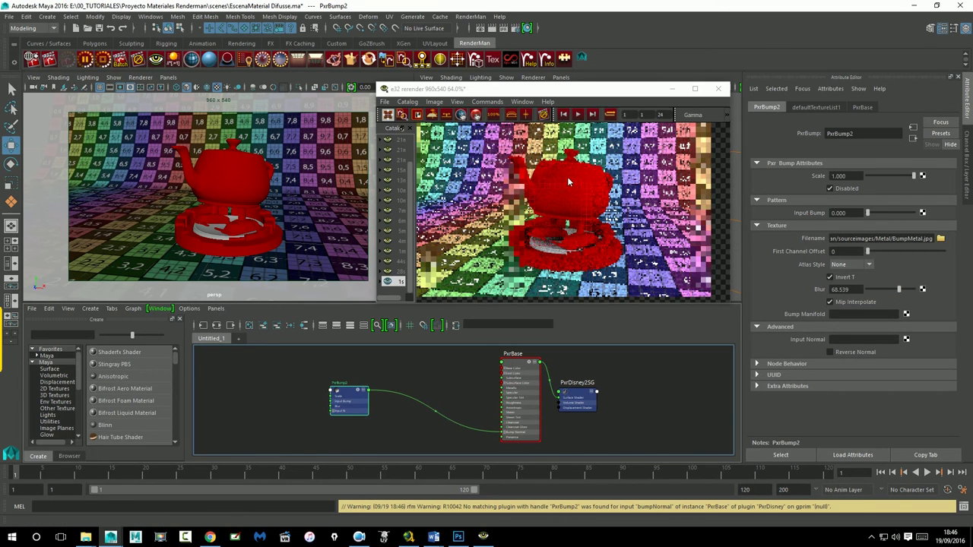
pyautogui.moveTo(905, 296); pyautogui.dragTo(901, 296)
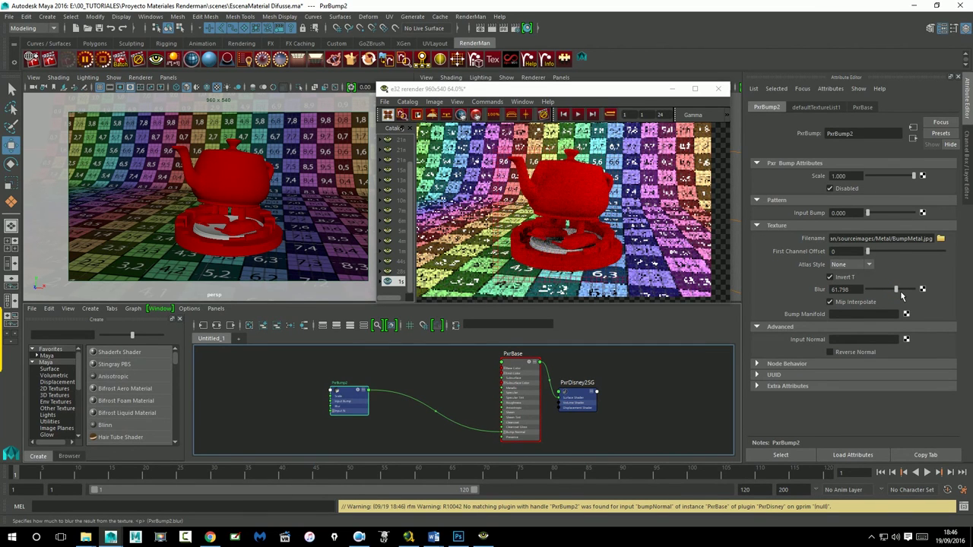
pyautogui.moveTo(902, 296); pyautogui.dragTo(898, 296)
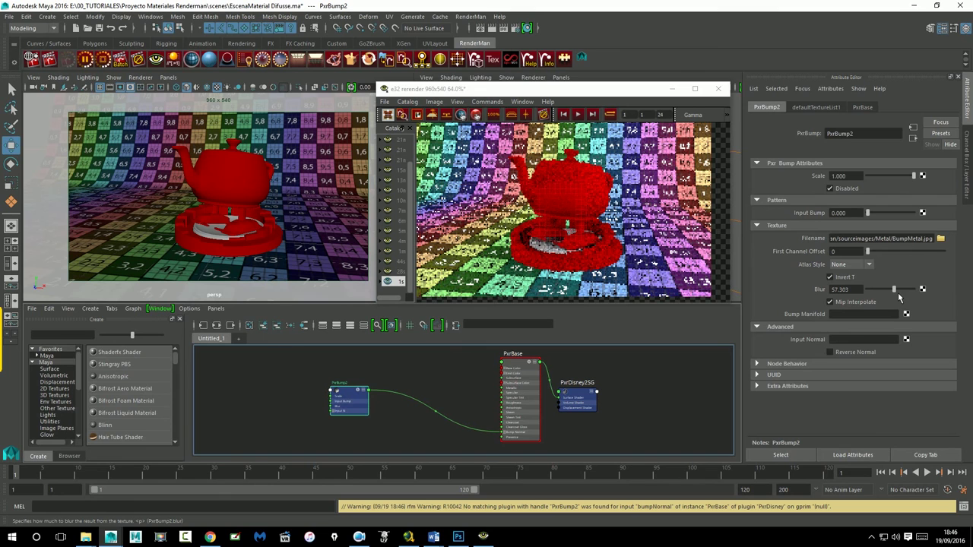
pyautogui.moveTo(898, 296); pyautogui.dragTo(896, 300)
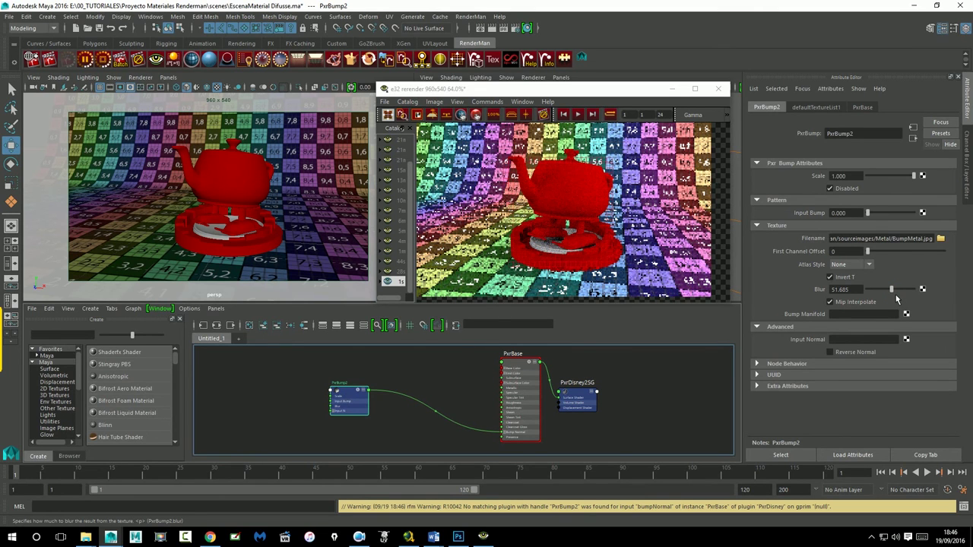
pyautogui.moveTo(896, 300); pyautogui.dragTo(886, 297)
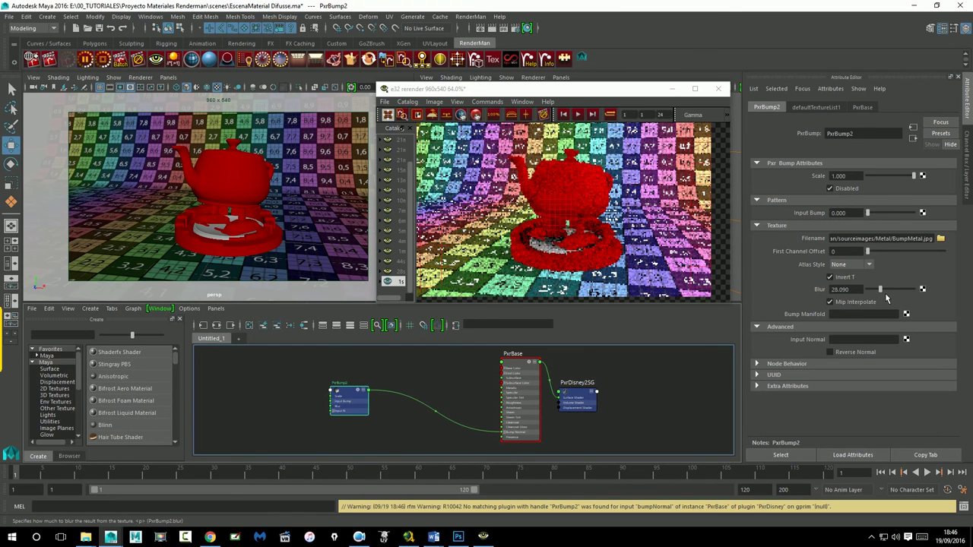
pyautogui.moveTo(885, 293); pyautogui.dragTo(877, 299)
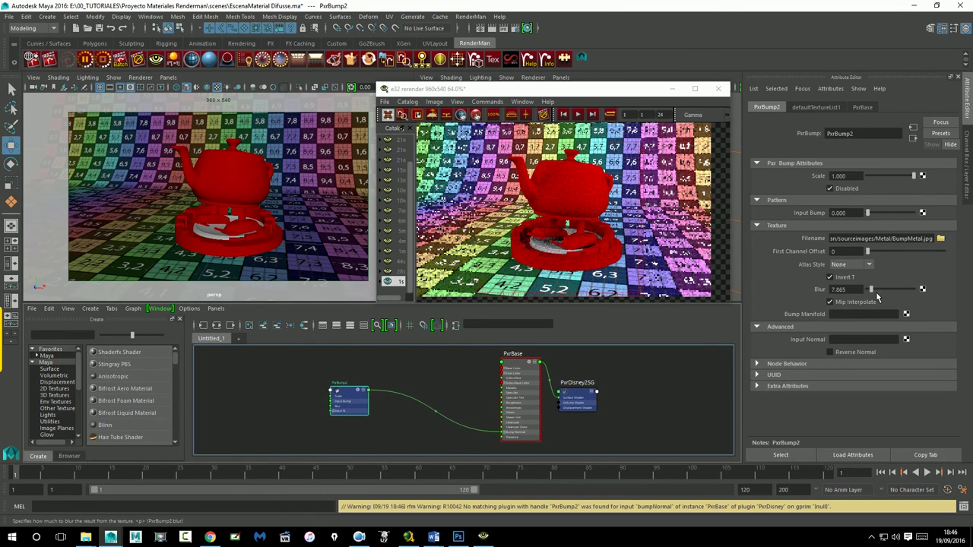
pyautogui.moveTo(876, 299); pyautogui.dragTo(874, 298)
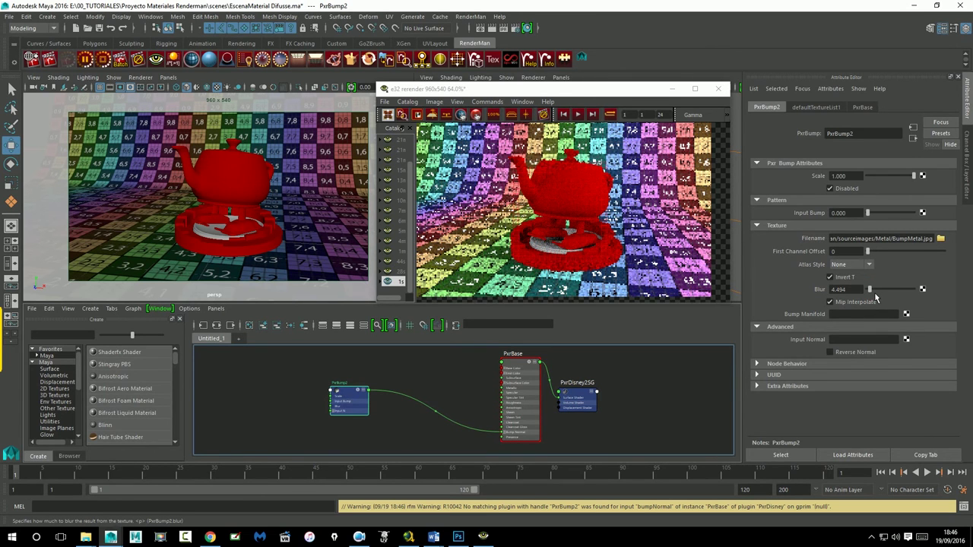
pyautogui.moveTo(875, 297); pyautogui.dragTo(873, 299)
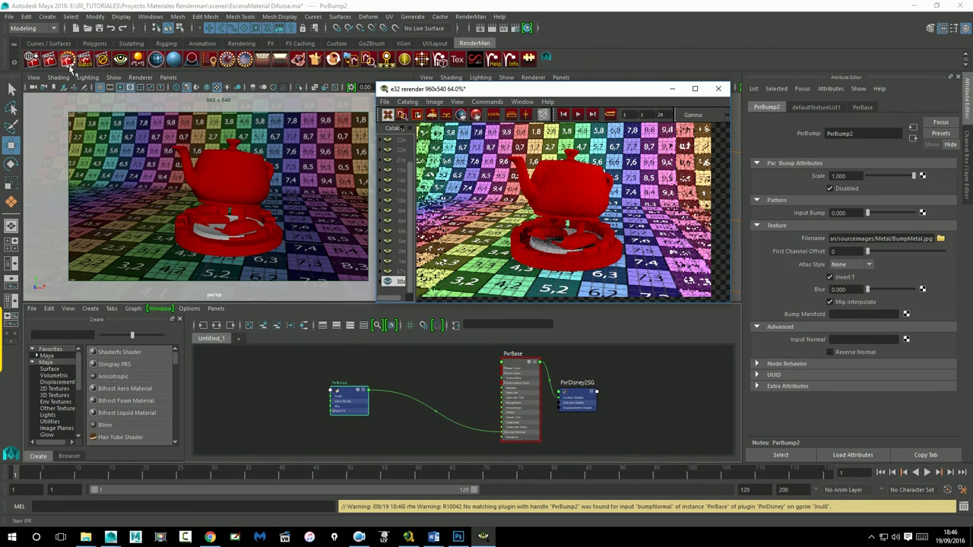
# Step: Re-render the teapot with PxrBump Blur at 1, 5, 15 and 35 in turn
pyautogui.click(67, 60)
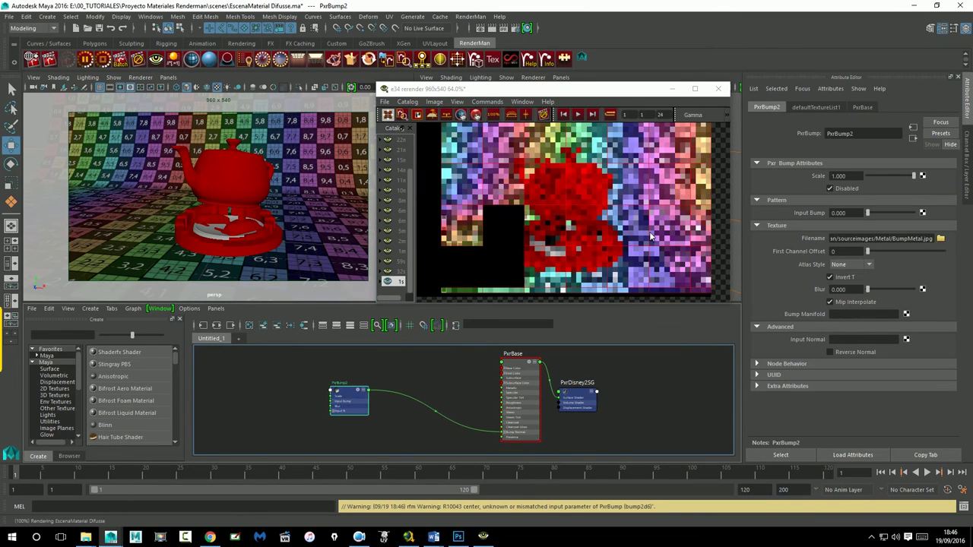
pyautogui.click(837, 289)
pyautogui.write('1')
pyautogui.press('Return')
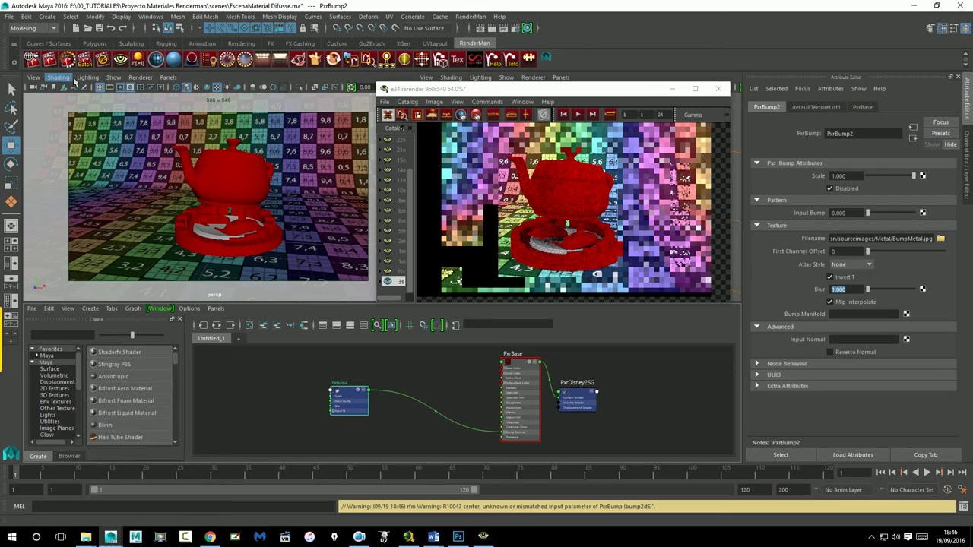
pyautogui.click(70, 61)
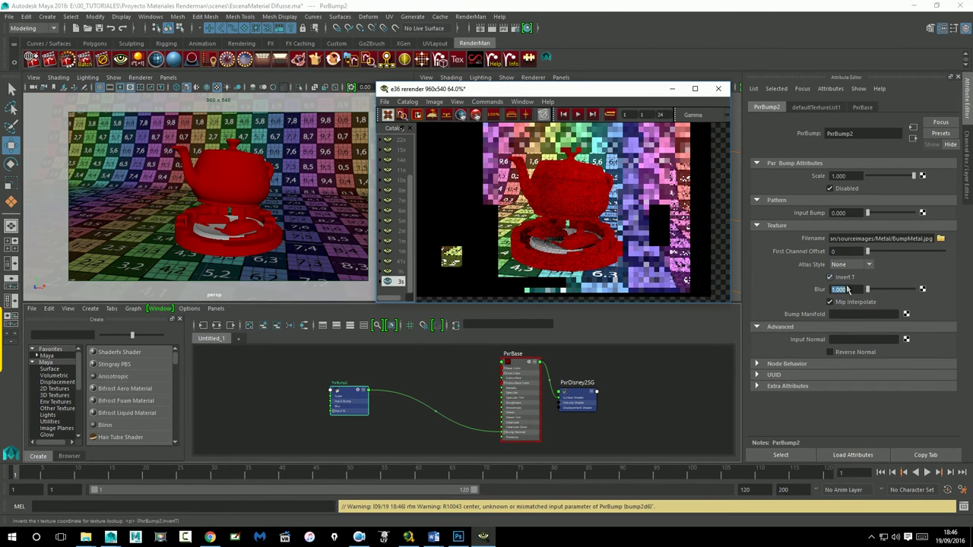
pyautogui.write('5')
pyautogui.press('Return')
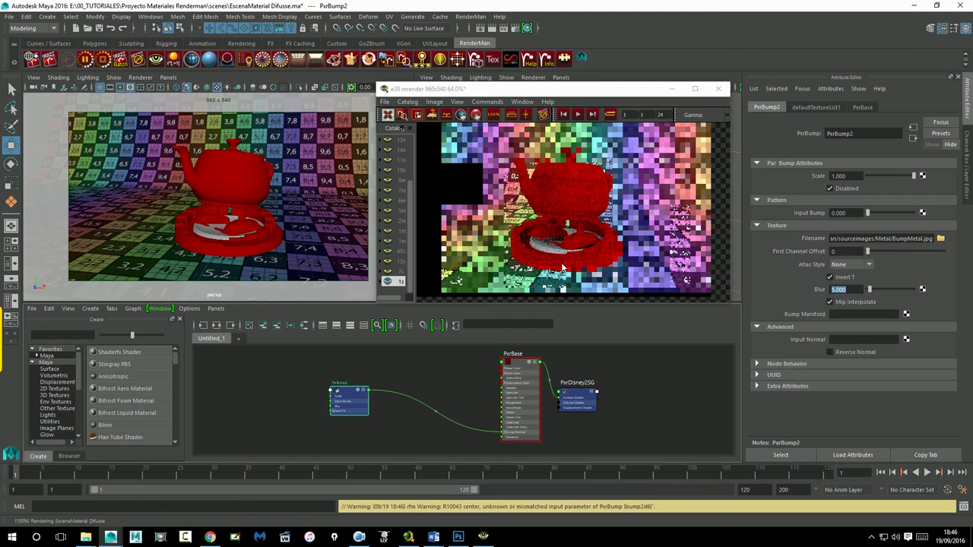
pyautogui.write('15')
pyautogui.press('Return')
pyautogui.click(67, 61)
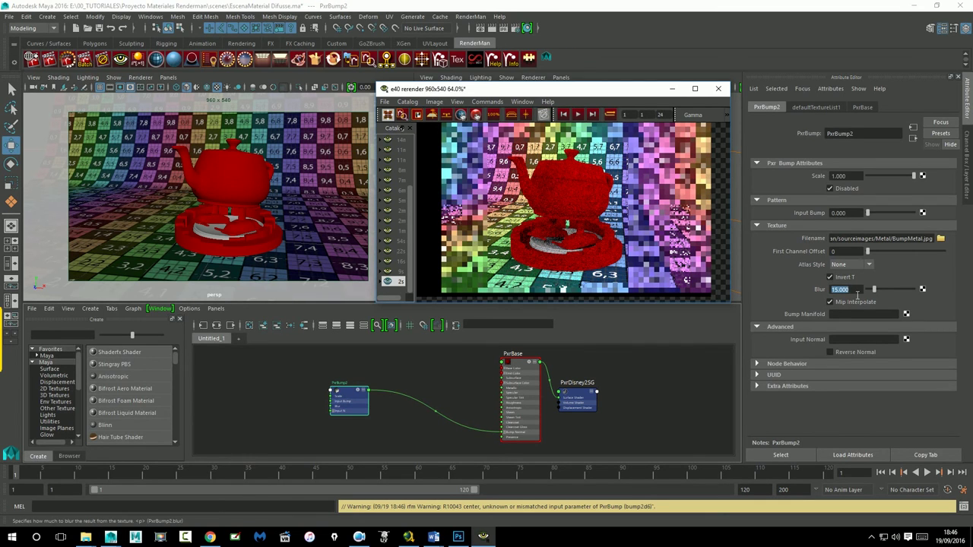
pyautogui.write('35')
pyautogui.press('Return')
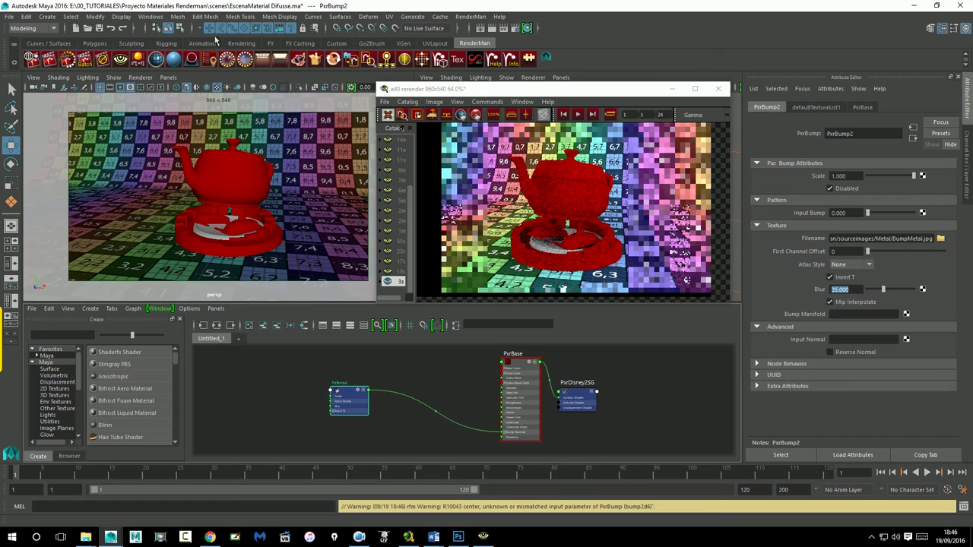
pyautogui.click(67, 61)
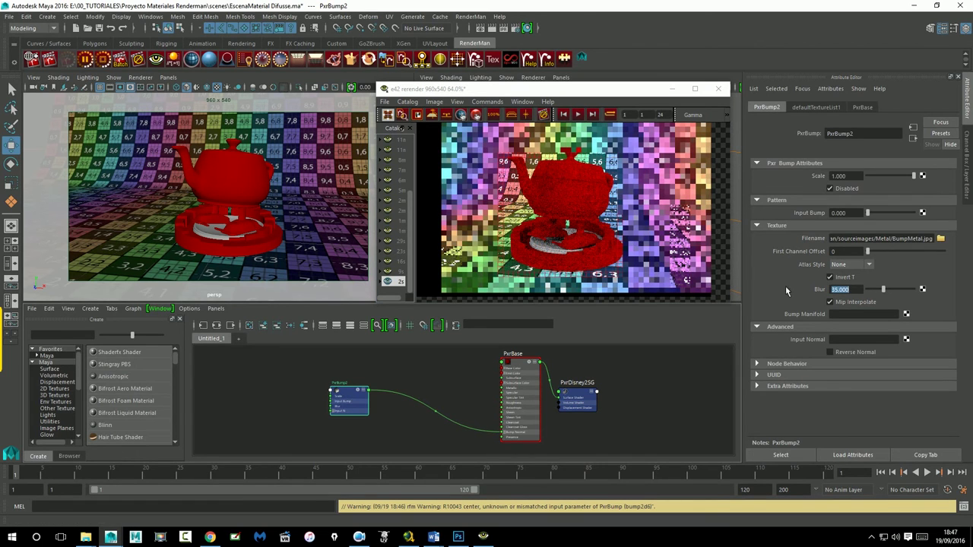
# Step: Compare earlier renders in the catalog, then set Blur to 100
pyautogui.click(849, 292)
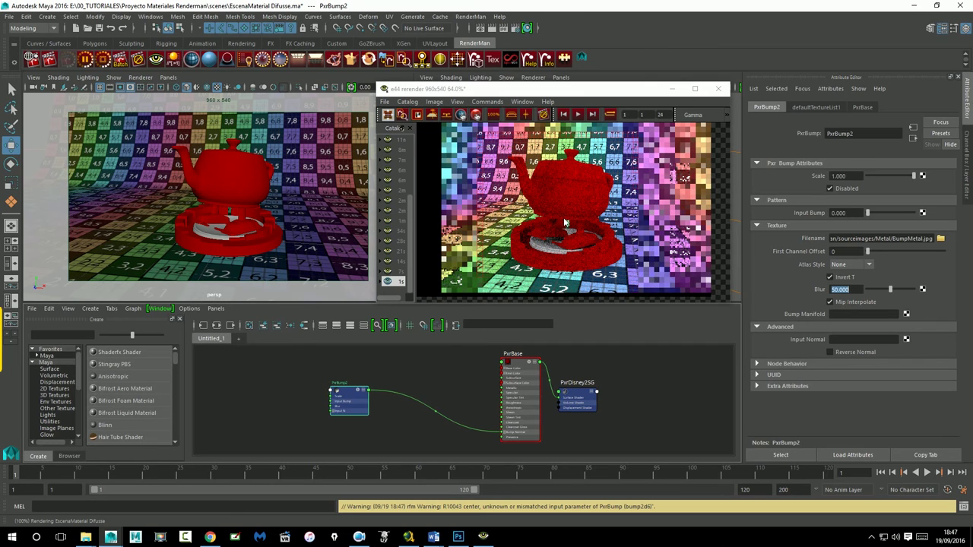
pyautogui.click(399, 261)
pyautogui.click(395, 241)
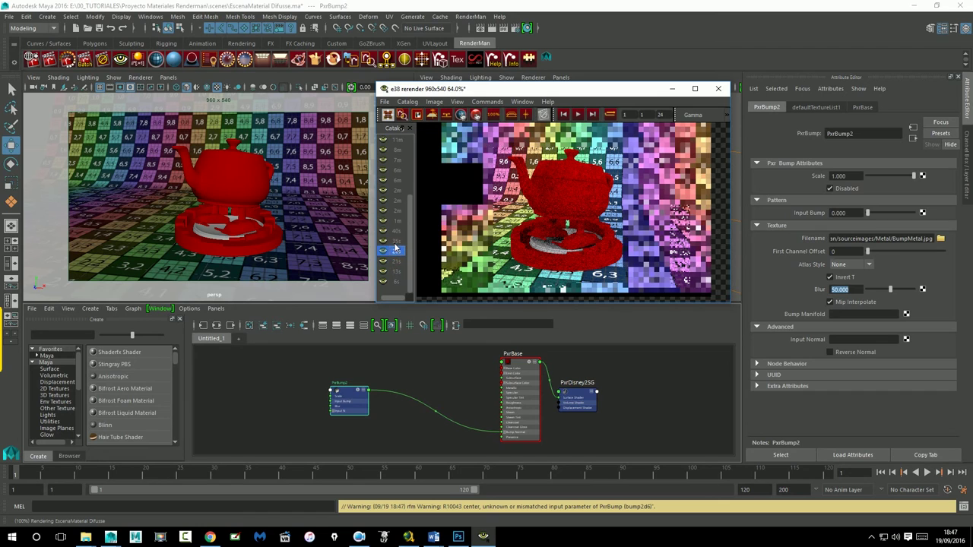
pyautogui.click(395, 281)
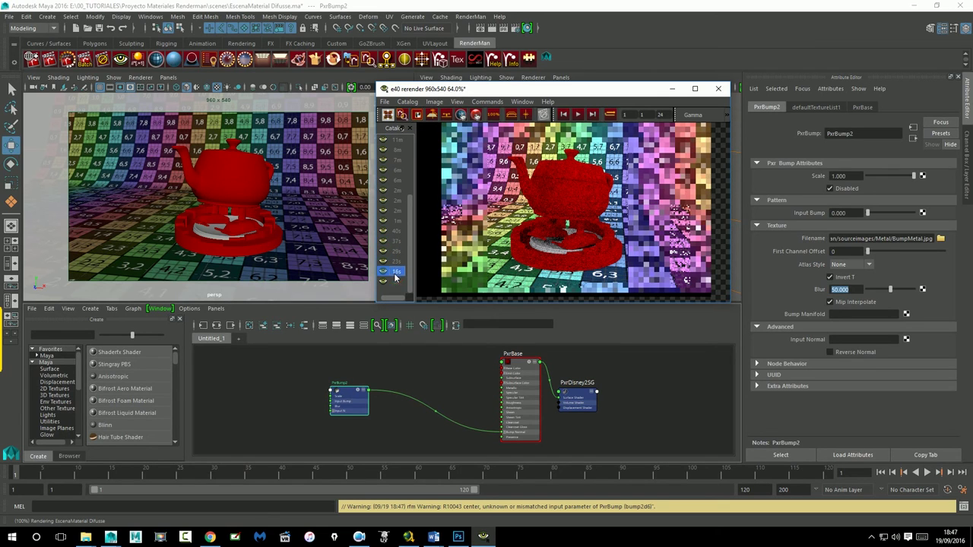
pyautogui.click(856, 296)
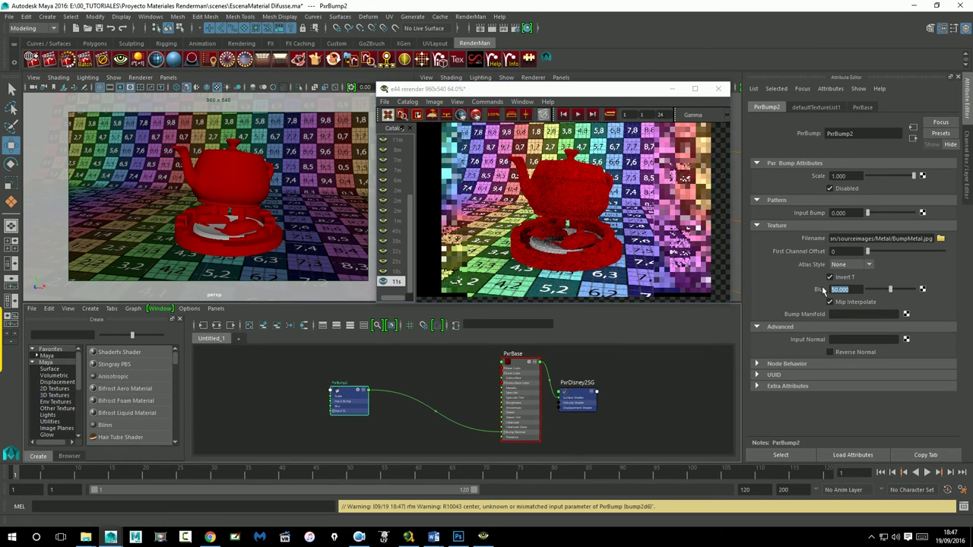
pyautogui.write('100')
pyautogui.press('Return')
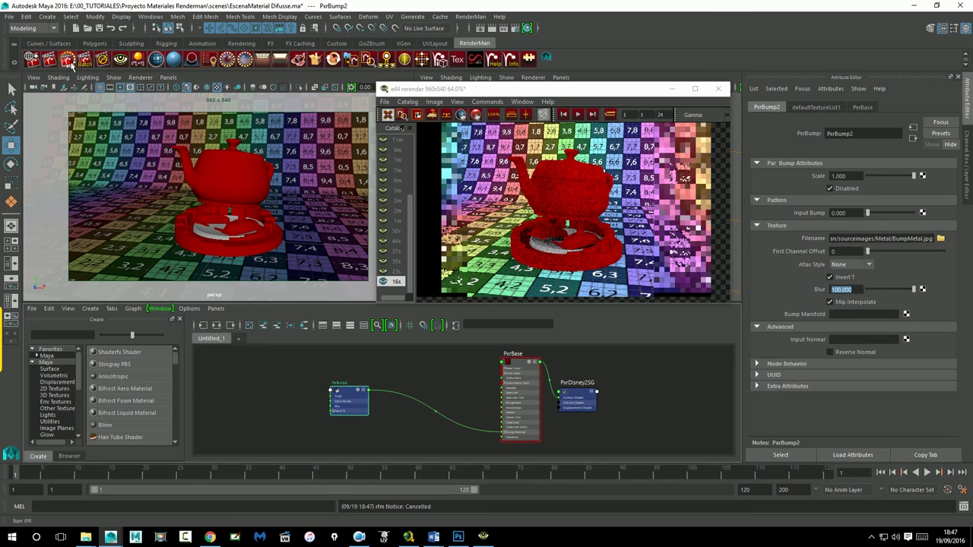
# Step: Re-render at blur 100 and review the Atlas Style options, keeping None
pyautogui.click(68, 59)
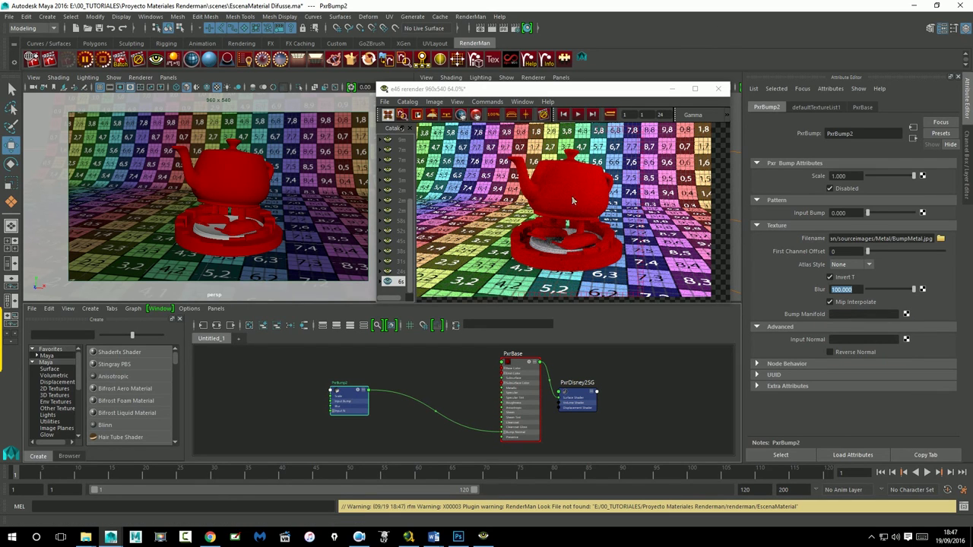
pyautogui.click(850, 264)
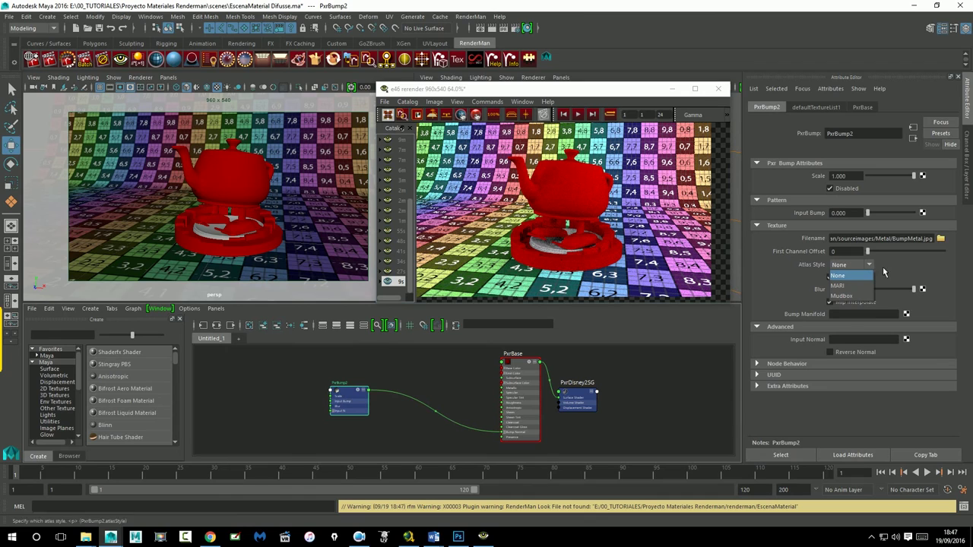
pyautogui.click(921, 269)
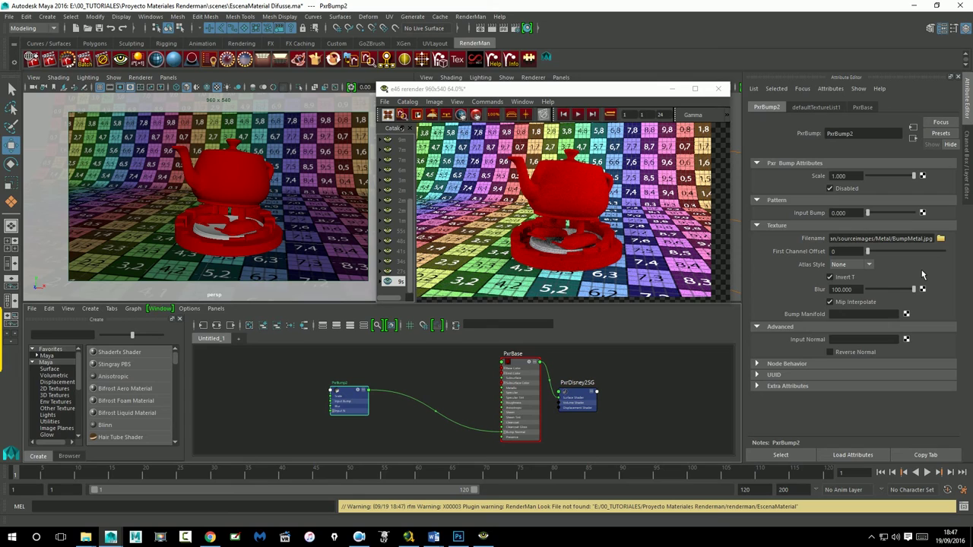
pyautogui.click(867, 264)
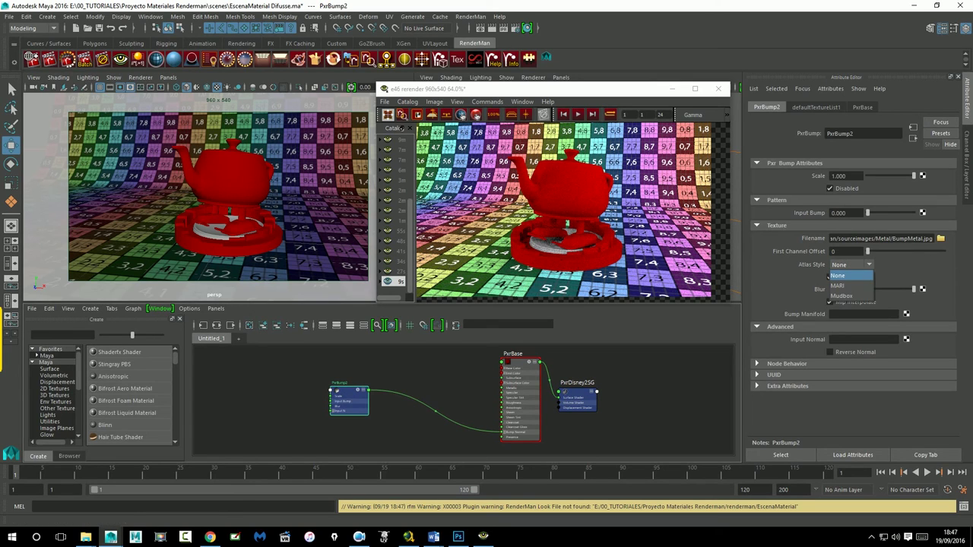
pyautogui.click(915, 274)
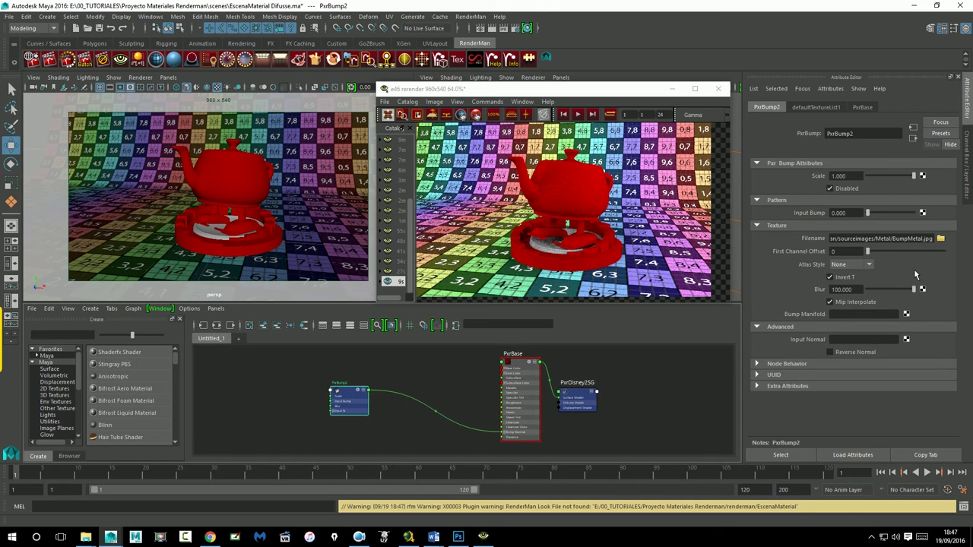
# Step: Reset PxrBump2 Blur to 0 and display the PxrBase material's attributes
pyautogui.click(844, 290)
pyautogui.write('0')
pyautogui.press('Return')
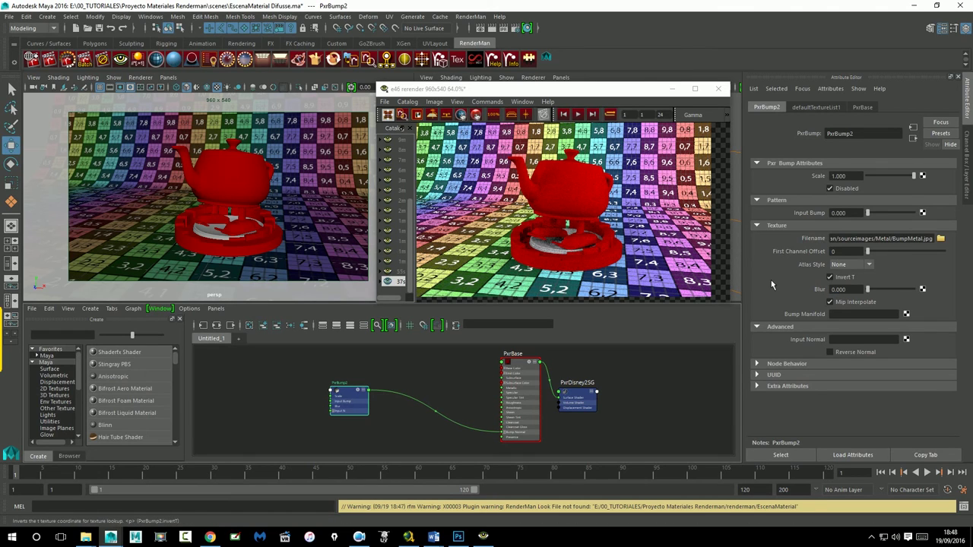
pyautogui.click(914, 141)
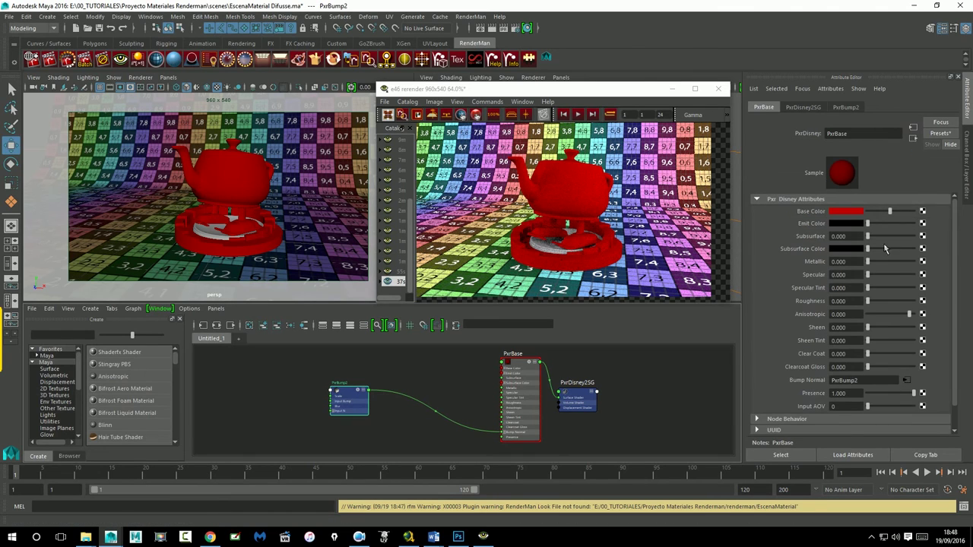
# Step: Disconnect Bump Normal, render with Presence 0.5, then nudge Presence to about 0.528
pyautogui.rightClick(816, 384)
pyautogui.click(846, 405)
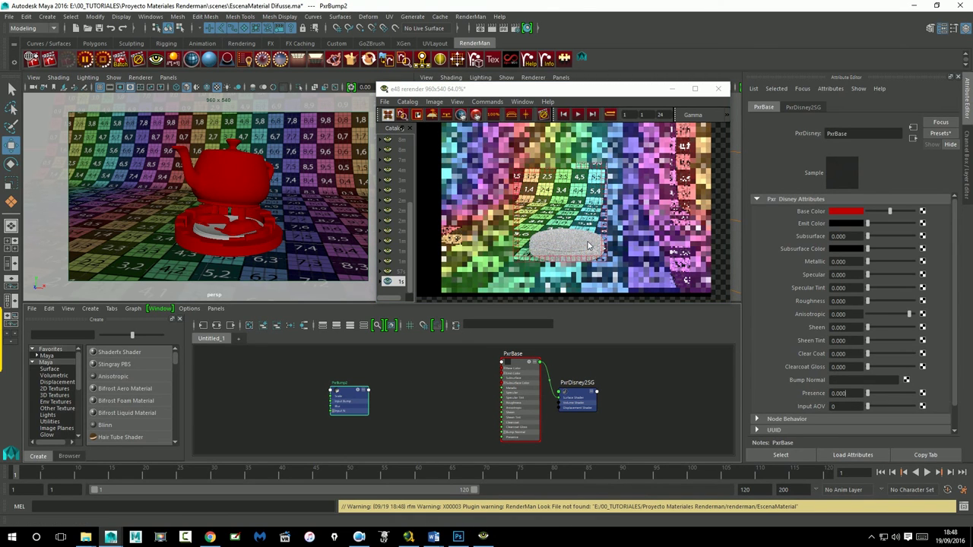
pyautogui.click(838, 393)
pyautogui.write('.5')
pyautogui.press('Return')
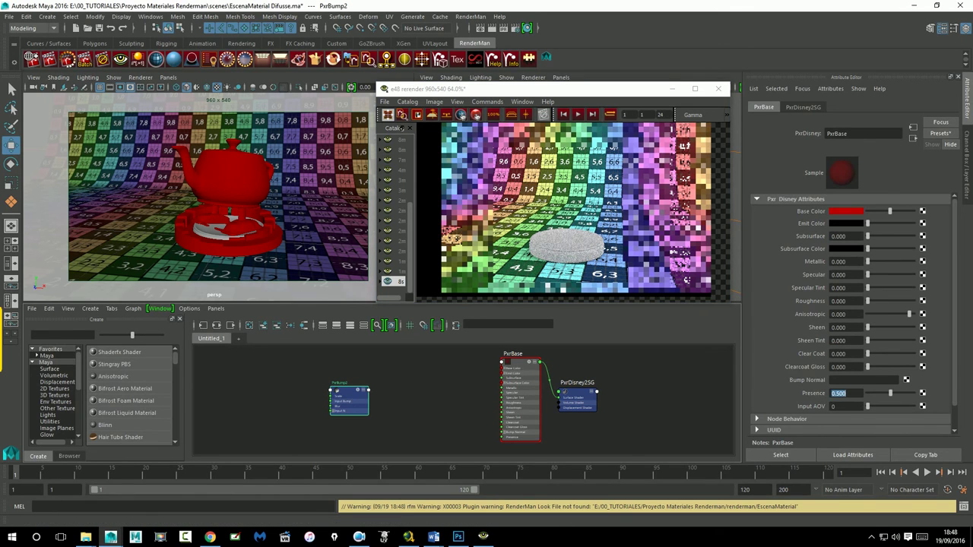
pyautogui.click(68, 60)
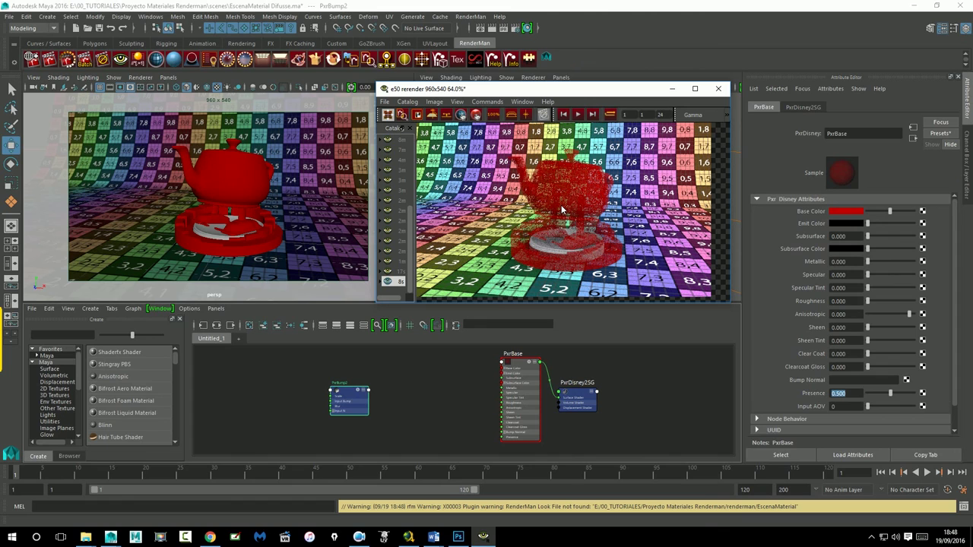
pyautogui.moveTo(890, 393); pyautogui.dragTo(892, 393)
pyautogui.write('1.000')
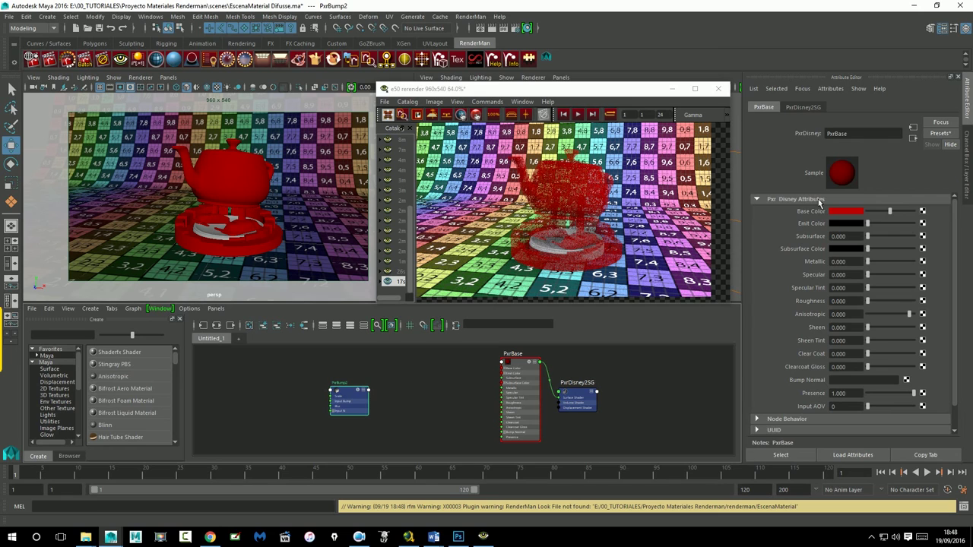
# Step: Connect Checker textures to PxrBase's Base Color and Presence inputs, adding checker8 on Presence
pyautogui.click(922, 211)
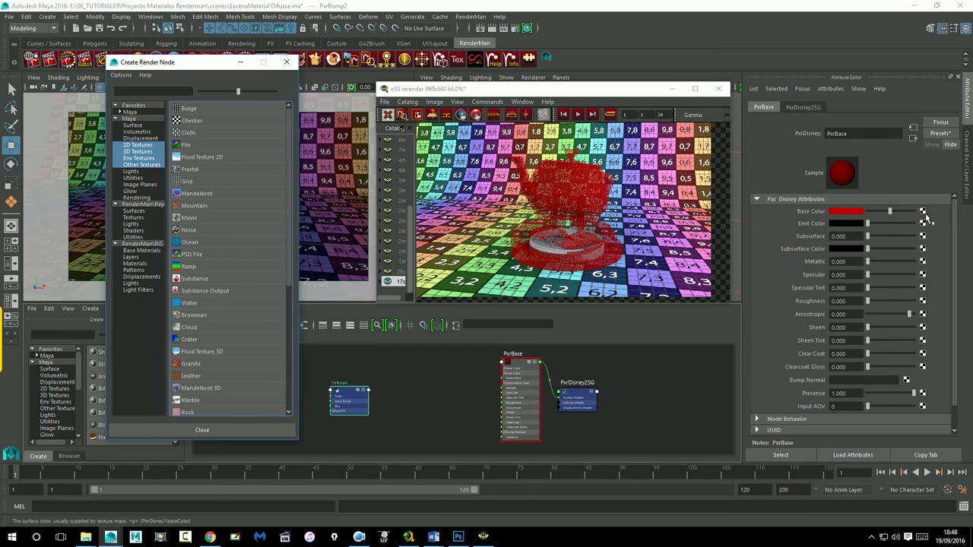
pyautogui.click(197, 130)
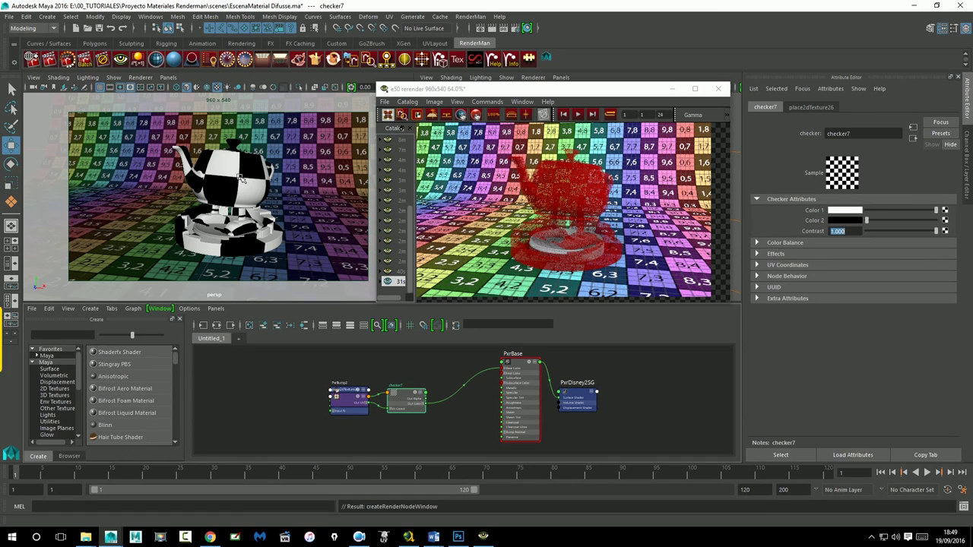
pyautogui.click(912, 137)
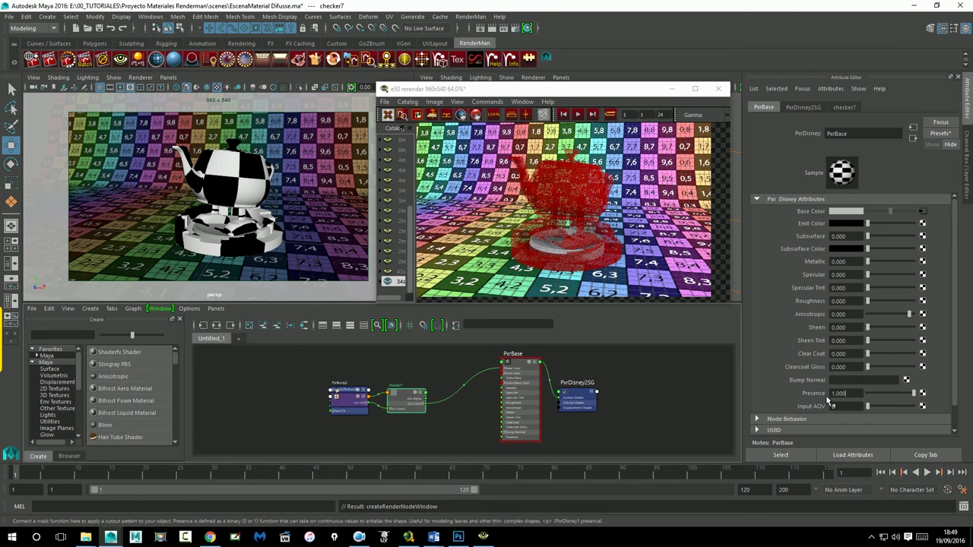
pyautogui.click(924, 395)
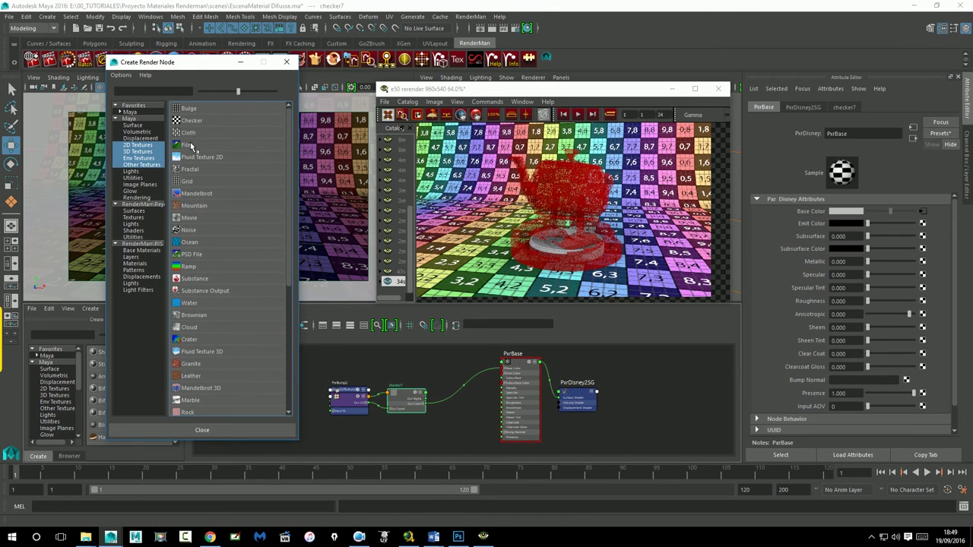
pyautogui.click(192, 123)
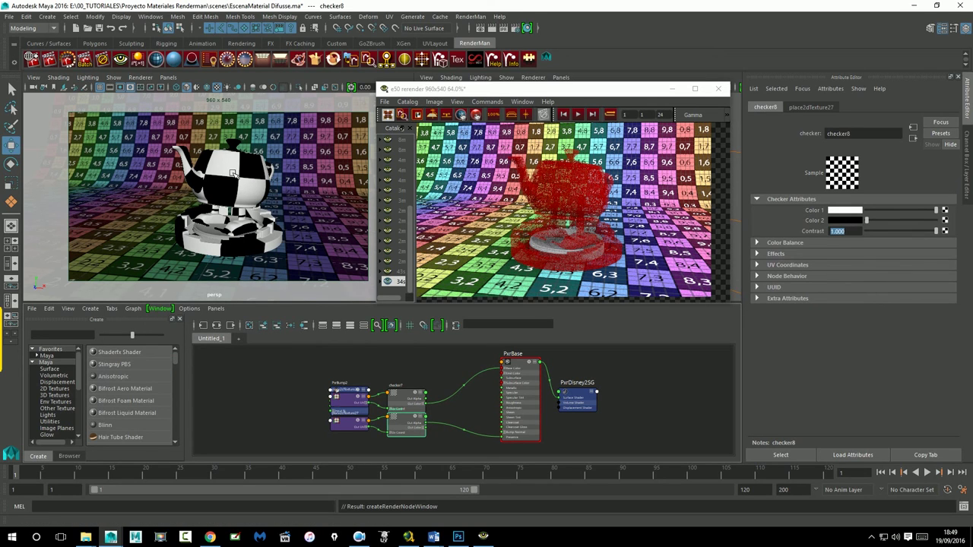
# Step: Re-render the checker-cutout teapot in IPR, then disconnect checker8 from Presence and reset Presence to 1
pyautogui.click(76, 64)
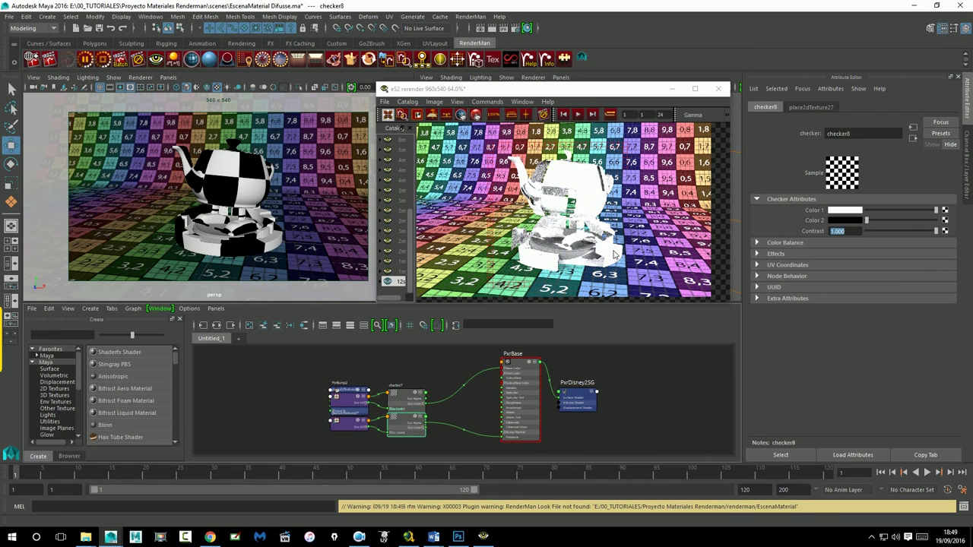
pyautogui.click(916, 141)
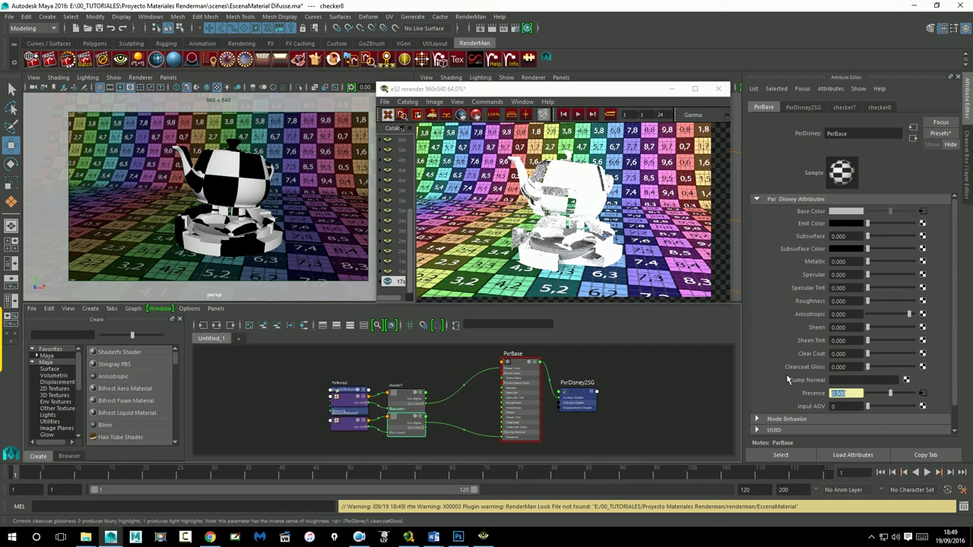
pyautogui.click(836, 393)
pyautogui.rightClick(822, 397)
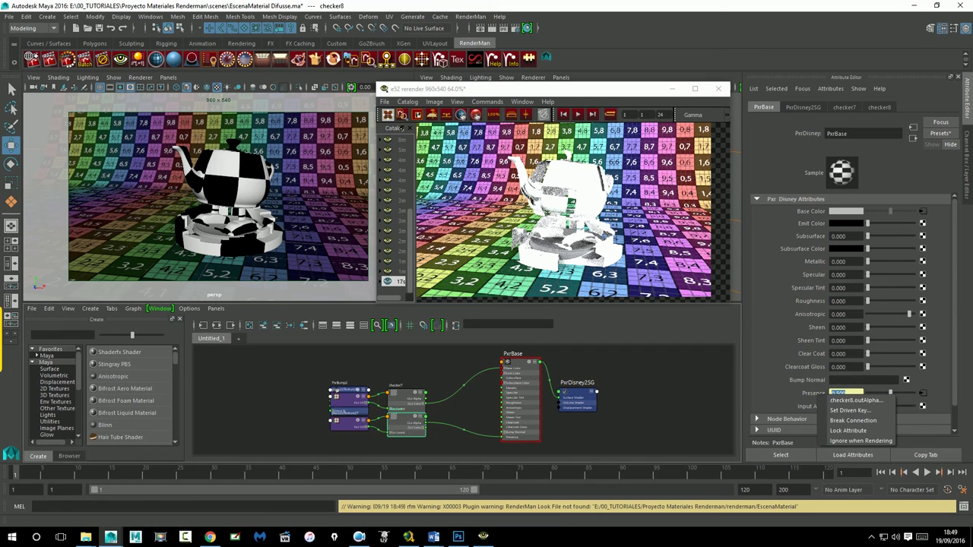
pyautogui.click(851, 422)
pyautogui.write('1')
pyautogui.press('Return')
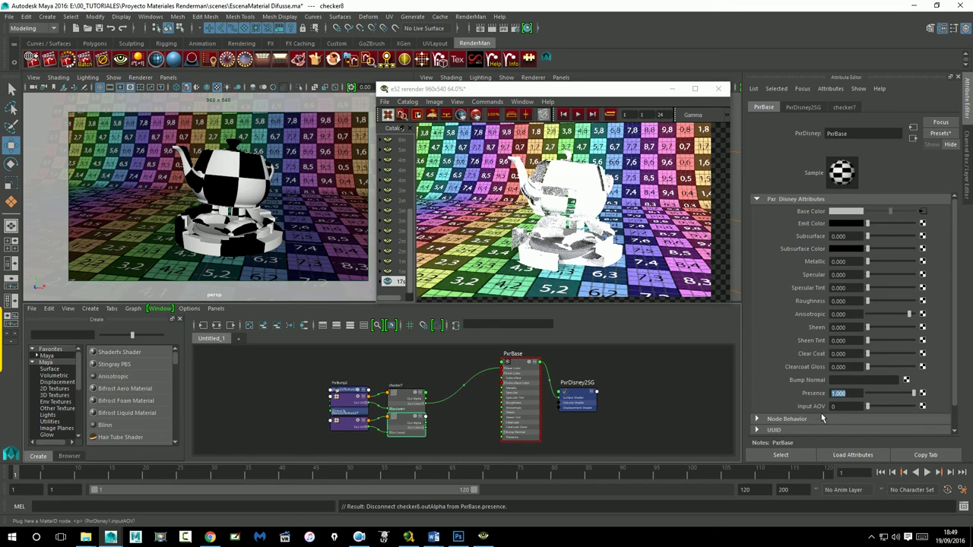
pyautogui.click(832, 407)
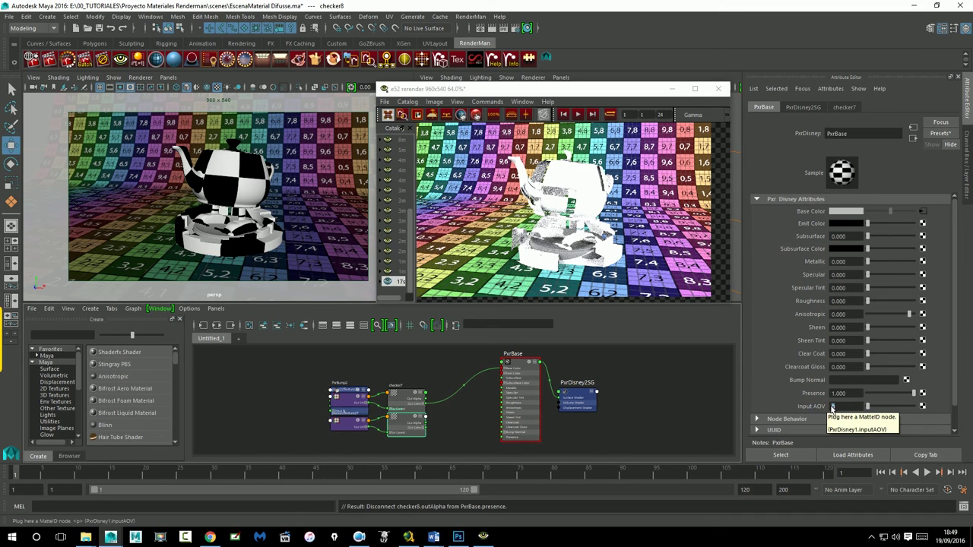